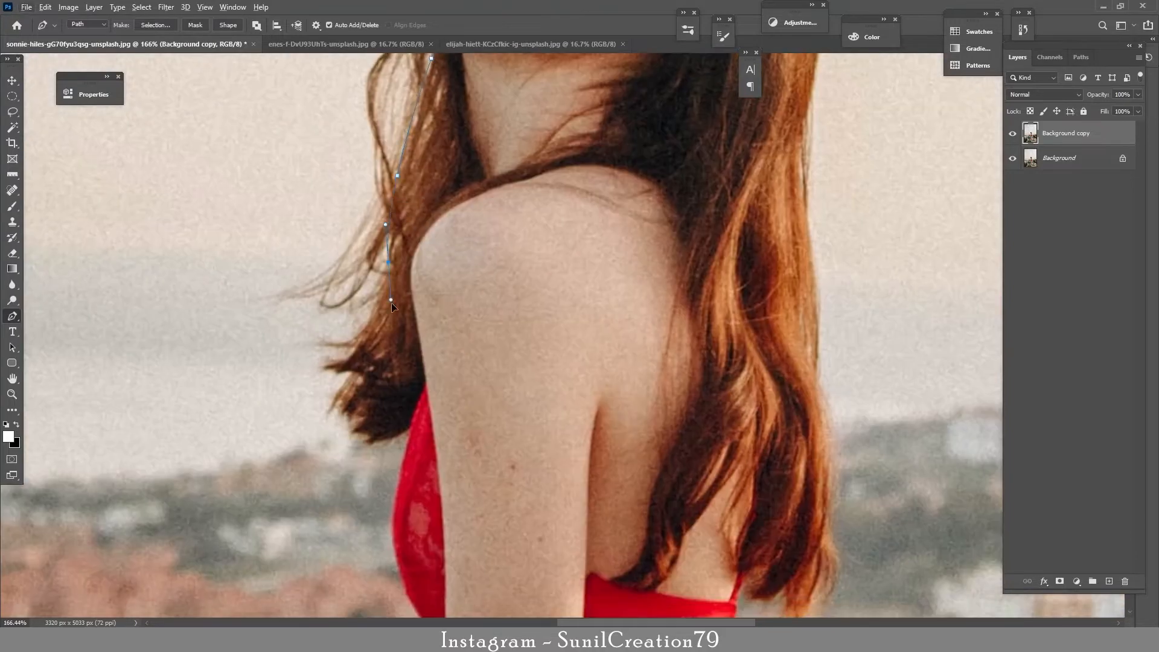
- Continue the pen path around the front hair tips and down the front of the red top to the forearm
{"action": "left_click", "coordinate": [352, 431]}
{"action": "left_click_drag", "start_coordinate": [392, 436], "coordinate": [412, 430]}
{"action": "left_click_drag", "start_coordinate": [428, 531], "coordinate": [441, 232]}
{"action": "left_click_drag", "start_coordinate": [458, 341], "coordinate": [474, 349]}
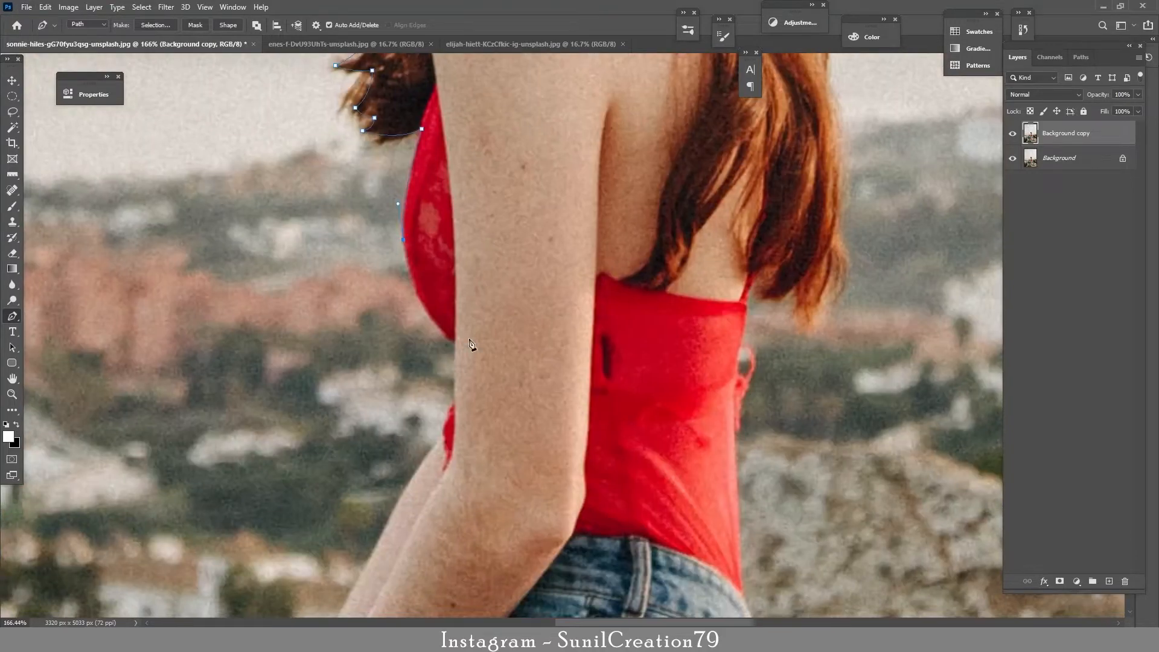
{"action": "left_click_drag", "start_coordinate": [486, 399], "coordinate": [505, 230]}
{"action": "left_click", "coordinate": [477, 233]}
{"action": "left_click", "coordinate": [463, 266]}
{"action": "left_click_drag", "start_coordinate": [452, 282], "coordinate": [446, 286]}
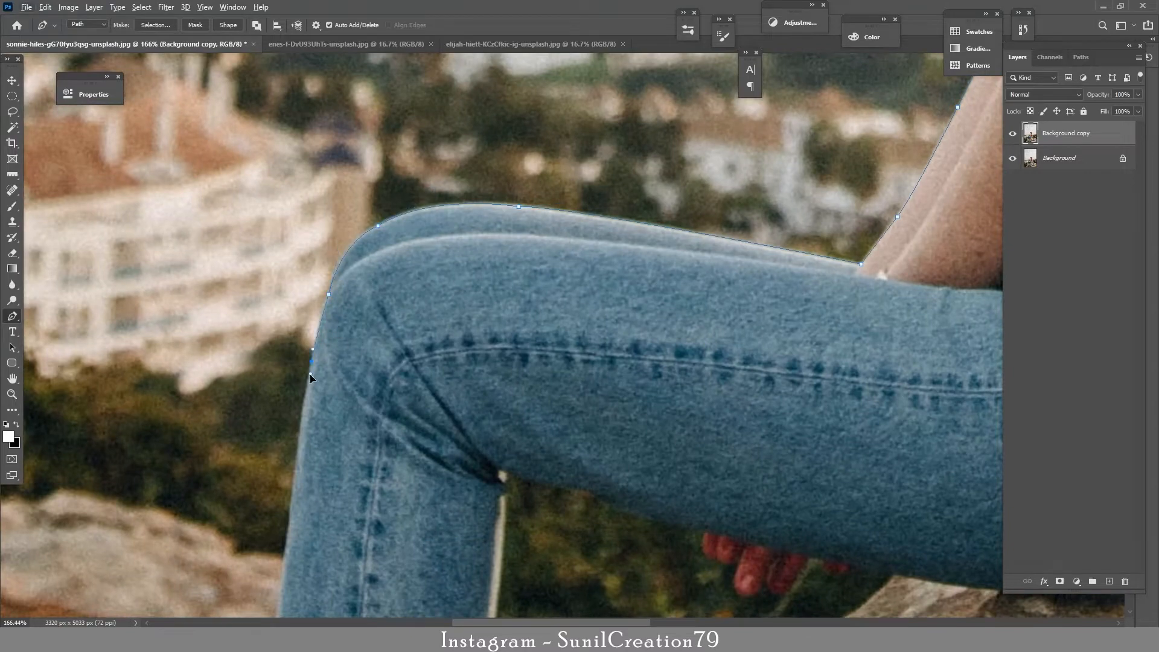
- Continue the pen path from the knee down the front edge of the lower jeans leg
{"action": "left_click", "coordinate": [312, 362], "text": "alt"}
{"action": "left_click", "coordinate": [294, 485]}
{"action": "left_click_drag", "start_coordinate": [294, 485], "coordinate": [295, 341]}
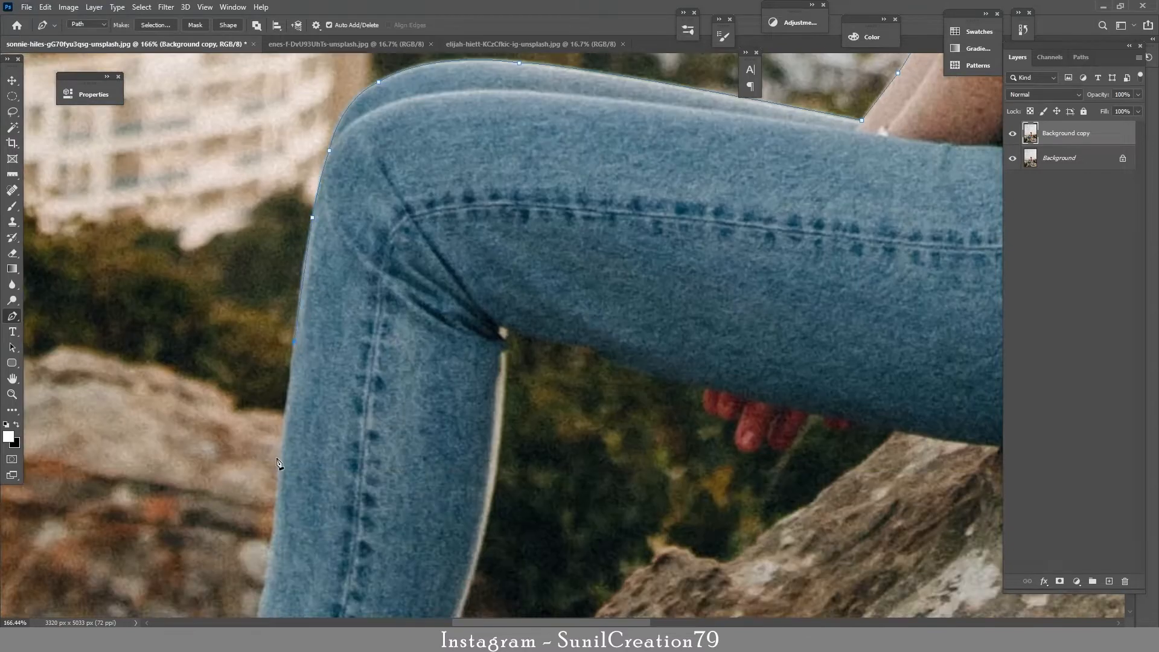
{"action": "left_click_drag", "start_coordinate": [274, 514], "coordinate": [271, 548]}
{"action": "left_click", "coordinate": [274, 515], "text": "alt"}
{"action": "left_click_drag", "start_coordinate": [291, 547], "coordinate": [300, 378]}
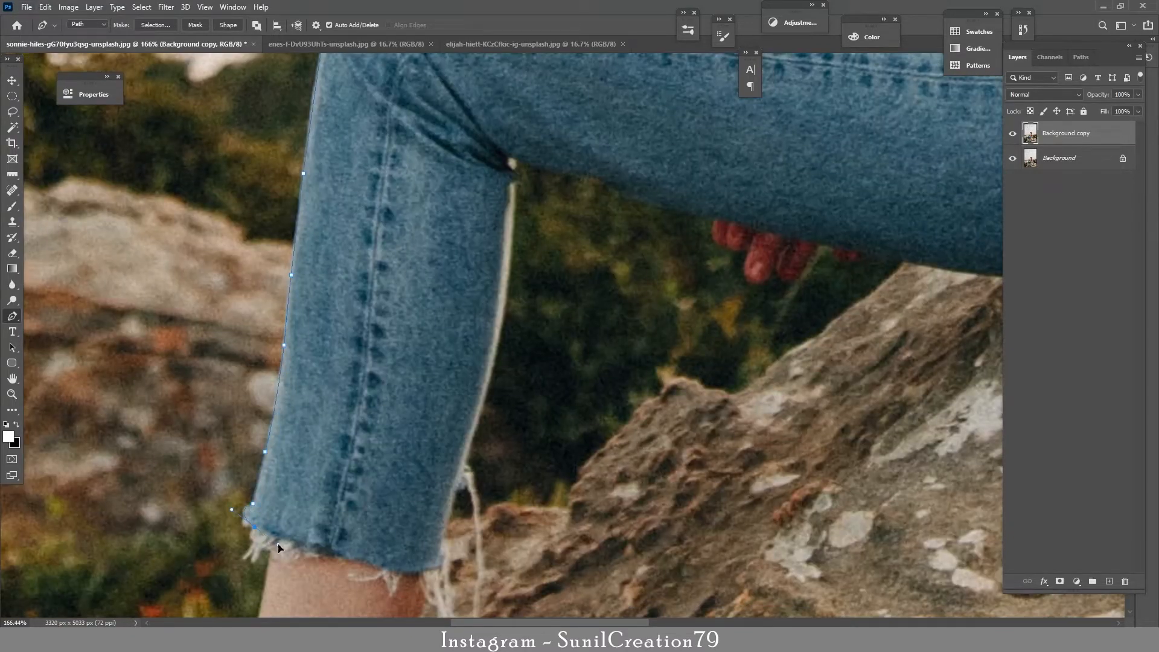
- Trace the path around the frayed jeans hem and down the bare shin to the ankle
{"action": "left_click", "coordinate": [255, 527], "text": "alt"}
{"action": "left_click_drag", "start_coordinate": [279, 553], "coordinate": [295, 389]}
{"action": "left_click", "coordinate": [289, 389]}
{"action": "left_click_drag", "start_coordinate": [322, 463], "coordinate": [408, 131]}
{"action": "left_click", "coordinate": [354, 153]}
{"action": "left_click_drag", "start_coordinate": [335, 257], "coordinate": [333, 285]}
{"action": "left_click", "coordinate": [335, 256], "text": "alt"}
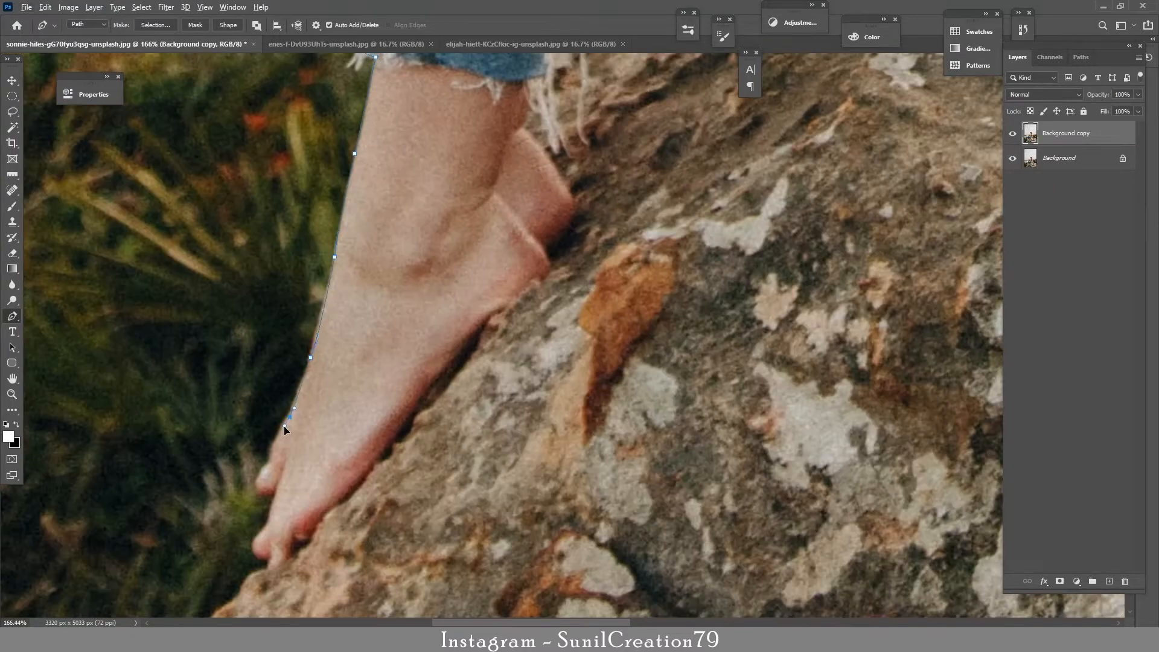
- Trace the path around the toes and along the sole of the foot towards the heel
{"action": "left_click", "coordinate": [259, 489], "text": "alt"}
{"action": "left_click_drag", "start_coordinate": [275, 492], "coordinate": [287, 488]}
{"action": "left_click", "coordinate": [275, 492], "text": "alt"}
{"action": "left_click_drag", "start_coordinate": [267, 526], "coordinate": [305, 433]}
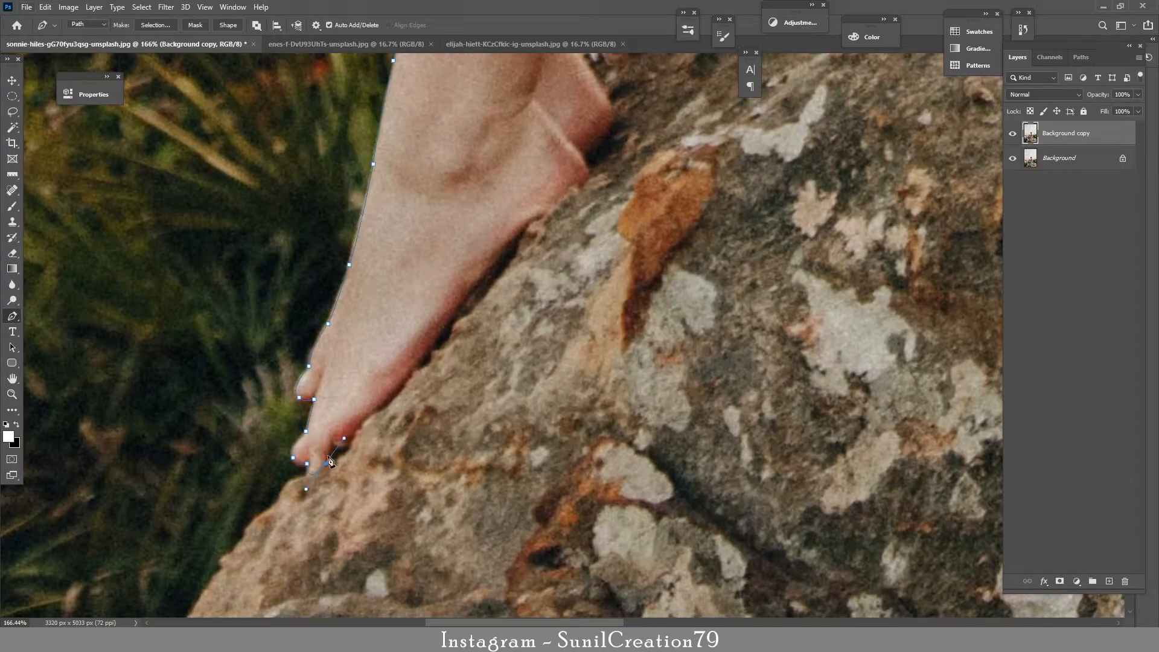
{"action": "left_click_drag", "start_coordinate": [503, 252], "coordinate": [505, 248]}
{"action": "left_click", "coordinate": [495, 260], "text": "alt"}
{"action": "left_click_drag", "start_coordinate": [542, 214], "coordinate": [565, 201]}
{"action": "left_click", "coordinate": [542, 214], "text": "alt"}
{"action": "left_click_drag", "start_coordinate": [551, 251], "coordinate": [450, 383]}
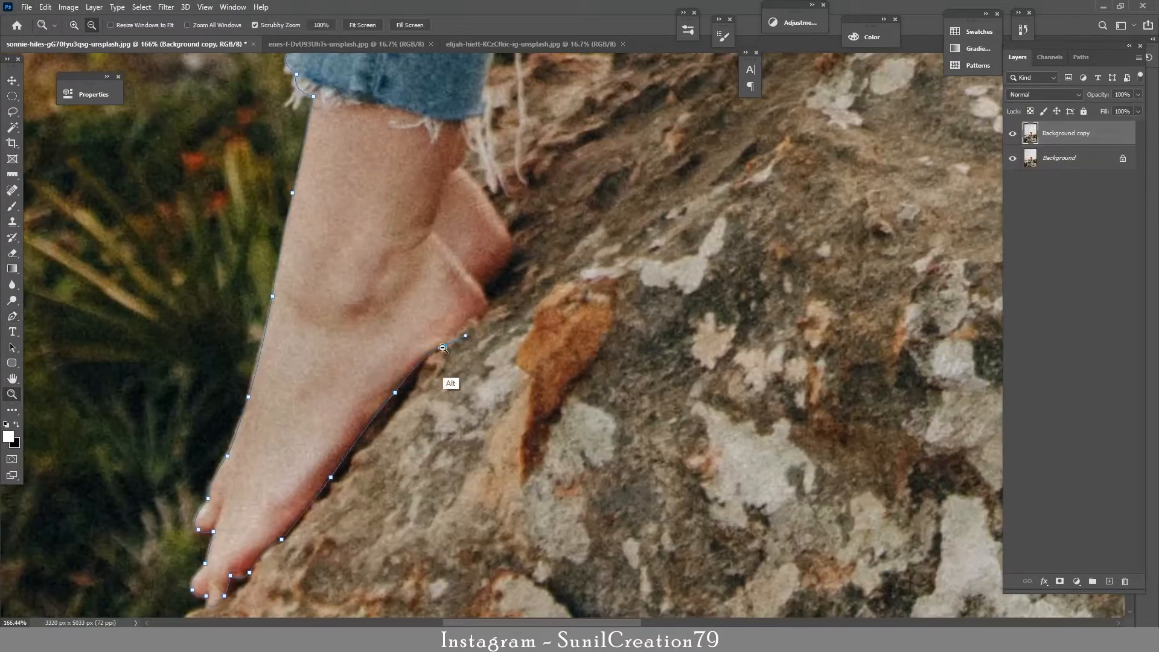
- Trace the path around both heels and up the back of the lower leg to the bend of the knee
{"action": "left_click_drag", "start_coordinate": [486, 300], "coordinate": [481, 286]}
{"action": "left_click", "coordinate": [508, 232], "text": "alt"}
{"action": "left_click_drag", "start_coordinate": [457, 157], "coordinate": [512, 286]}
{"action": "left_click_drag", "start_coordinate": [512, 297], "coordinate": [456, 316]}
{"action": "left_click_drag", "start_coordinate": [466, 320], "coordinate": [475, 313]}
{"action": "left_click_drag", "start_coordinate": [492, 271], "coordinate": [494, 279]}
{"action": "left_click_drag", "start_coordinate": [507, 176], "coordinate": [490, 401]}
{"action": "left_click_drag", "start_coordinate": [517, 265], "coordinate": [516, 191]}
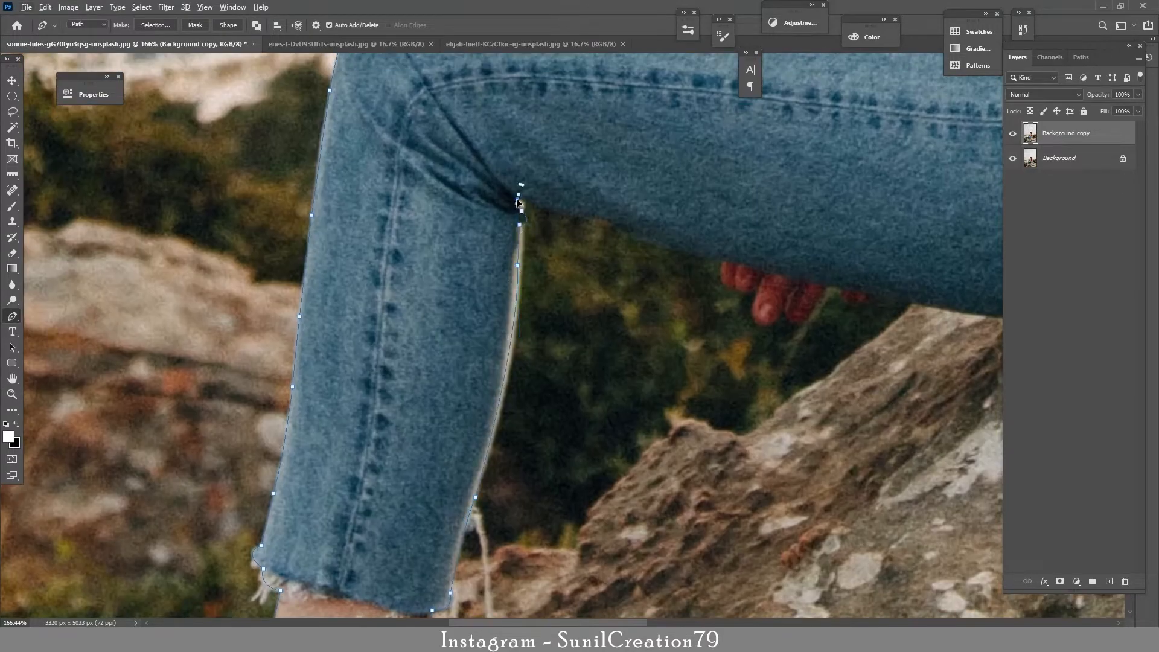
- Trace the path along the underside of the thigh and around the fingers showing beneath it
{"action": "left_click_drag", "start_coordinate": [713, 258], "coordinate": [742, 289]}
{"action": "left_click", "coordinate": [714, 257], "text": "alt"}
{"action": "left_click", "coordinate": [724, 261]}
{"action": "left_click_drag", "start_coordinate": [757, 285], "coordinate": [754, 317]}
{"action": "left_click_drag", "start_coordinate": [761, 325], "coordinate": [775, 331]}
{"action": "left_click", "coordinate": [760, 325], "text": "alt"}
{"action": "left_click", "coordinate": [827, 289]}
{"action": "left_click", "coordinate": [844, 290]}
- Trace the path under the thigh, around the seat and up the back of the red top to the hair
{"action": "left_click_drag", "start_coordinate": [831, 295], "coordinate": [628, 297]}
{"action": "left_click", "coordinate": [670, 297], "text": "alt"}
{"action": "left_click_drag", "start_coordinate": [725, 301], "coordinate": [371, 296]}
{"action": "left_click_drag", "start_coordinate": [506, 321], "coordinate": [554, 326]}
{"action": "left_click_drag", "start_coordinate": [678, 323], "coordinate": [727, 307]}
{"action": "left_click", "coordinate": [678, 323], "text": "alt"}
{"action": "left_click_drag", "start_coordinate": [781, 234], "coordinate": [714, 455]}
{"action": "key", "text": "h"}
{"action": "left_click_drag", "start_coordinate": [696, 349], "coordinate": [704, 373]}
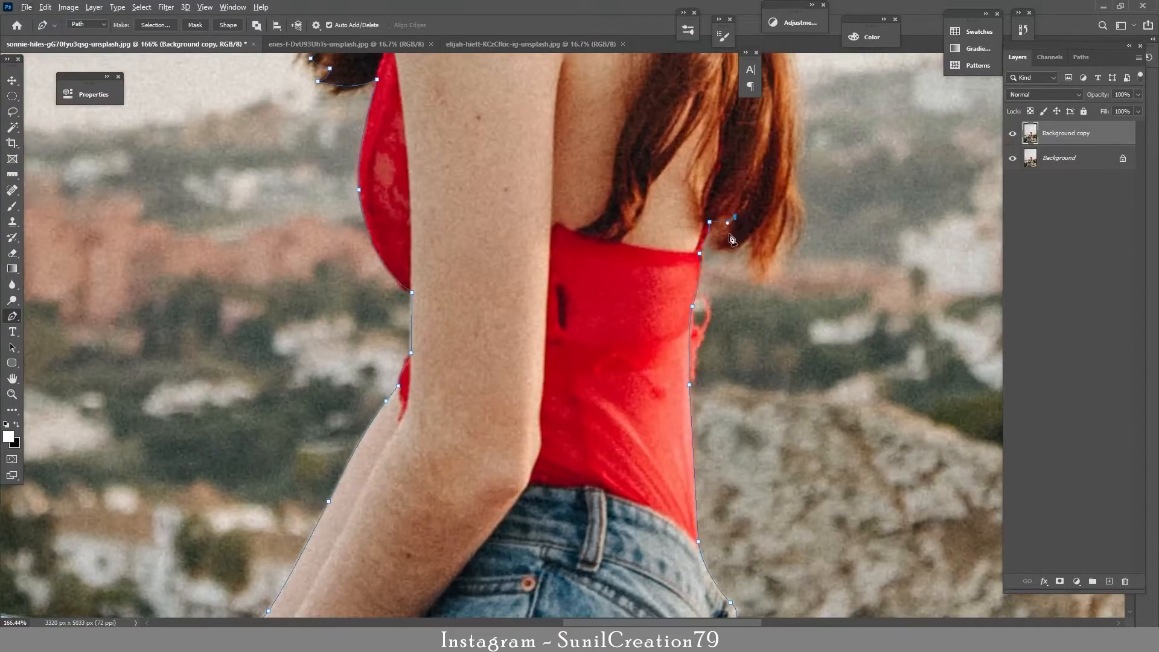
- Trace the path up the outer edge of the long back hair to the back of the head
{"action": "left_click_drag", "start_coordinate": [802, 149], "coordinate": [777, 487]}
{"action": "left_click_drag", "start_coordinate": [766, 340], "coordinate": [766, 337]}
{"action": "left_click_drag", "start_coordinate": [757, 217], "coordinate": [755, 188]}
{"action": "left_click_drag", "start_coordinate": [754, 189], "coordinate": [743, 372]}
{"action": "left_click_drag", "start_coordinate": [741, 267], "coordinate": [741, 272]}
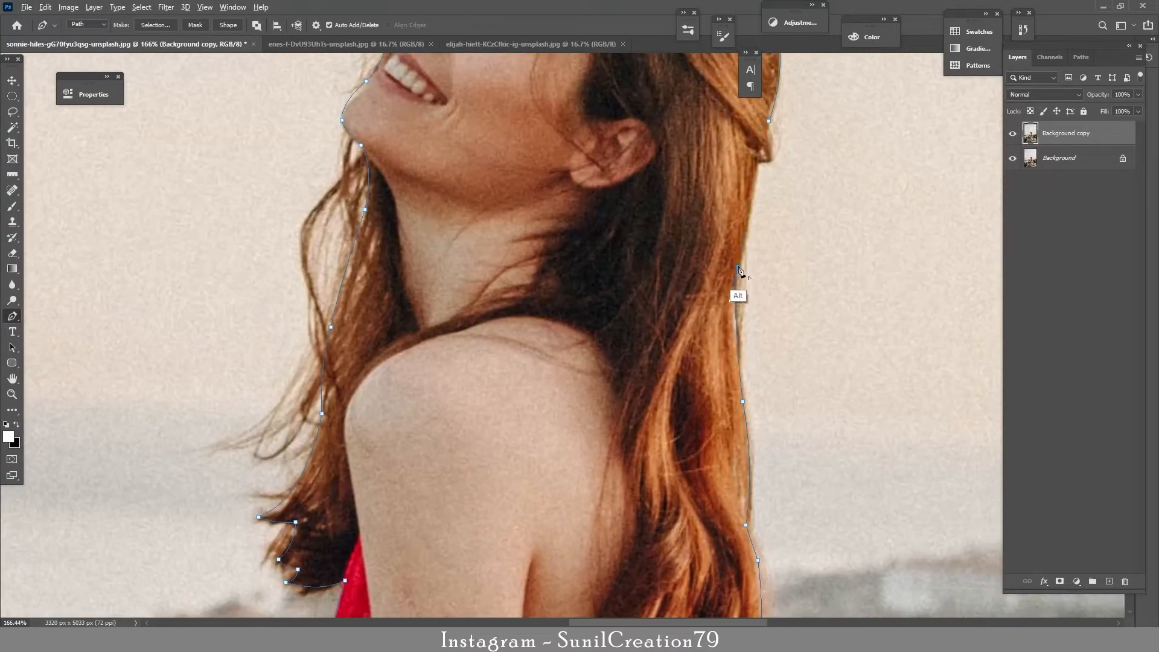
{"action": "left_click_drag", "start_coordinate": [760, 160], "coordinate": [765, 128]}
{"action": "left_click_drag", "start_coordinate": [770, 134], "coordinate": [763, 315]}
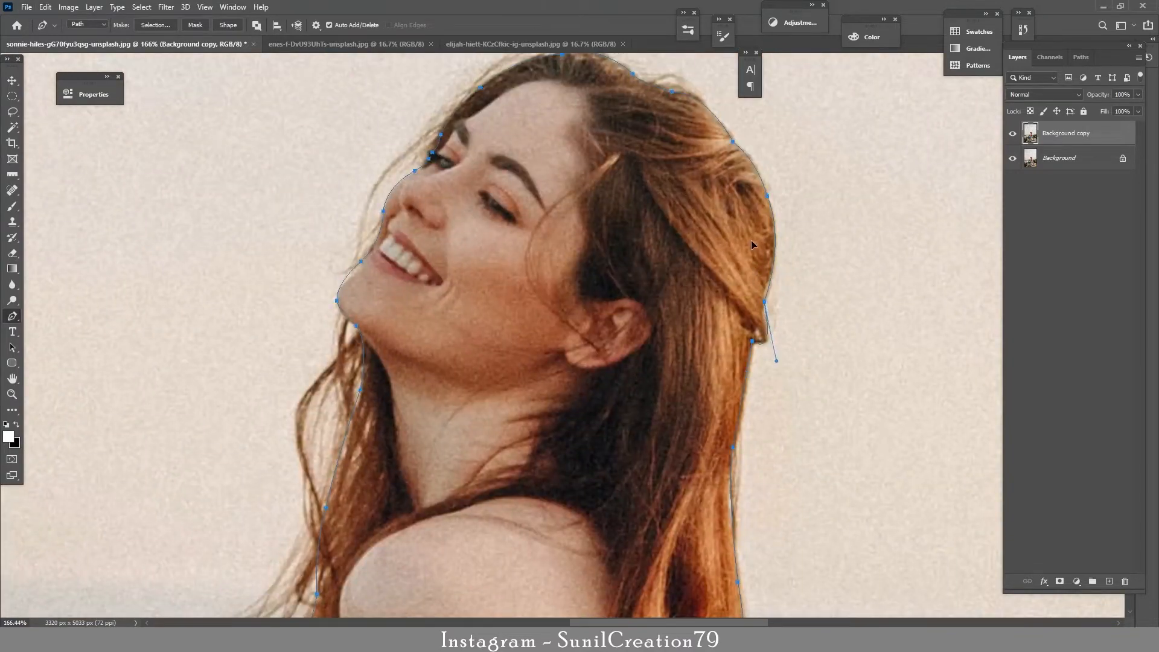
- Close the path at the back of the head and convert it into a selection
{"action": "left_click", "coordinate": [768, 325]}
{"action": "left_click", "coordinate": [763, 309], "text": "ctrl"}
{"action": "key", "text": "ctrl+Return"}
- Mask the Background copy layer to the selected woman and convert the layer to a smart object
{"action": "key", "text": "z"}
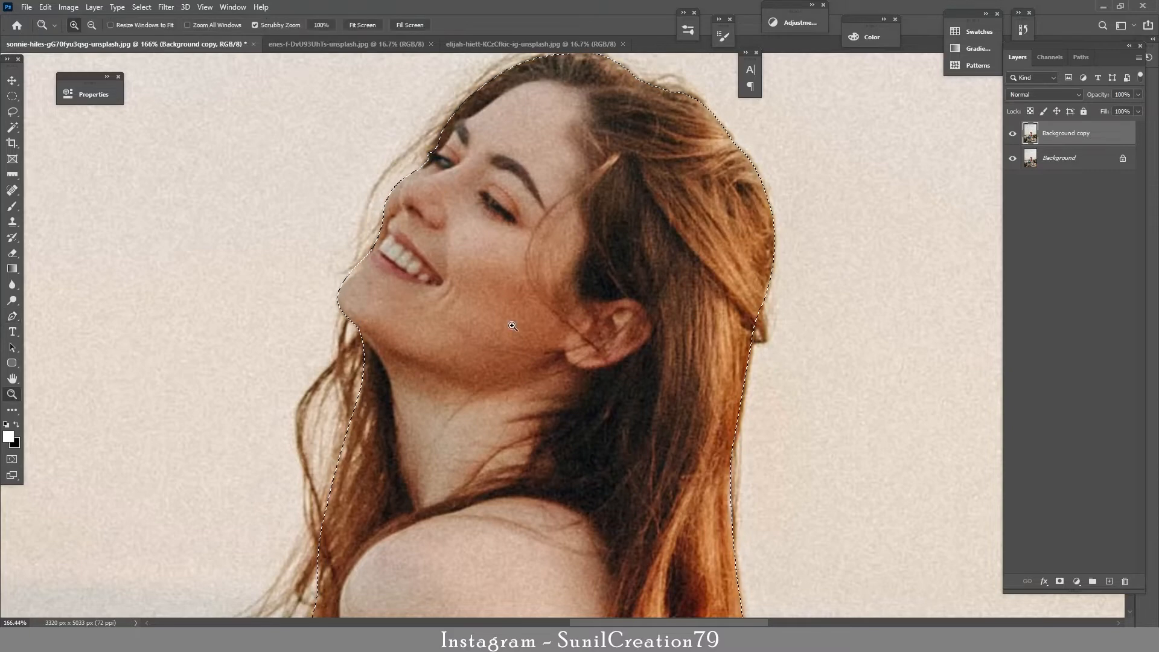
{"action": "left_click_drag", "start_coordinate": [514, 296], "coordinate": [435, 320]}
{"action": "left_click_drag", "start_coordinate": [640, 411], "coordinate": [586, 432]}
{"action": "key", "text": "ctrl+0"}
{"action": "key", "text": "p"}
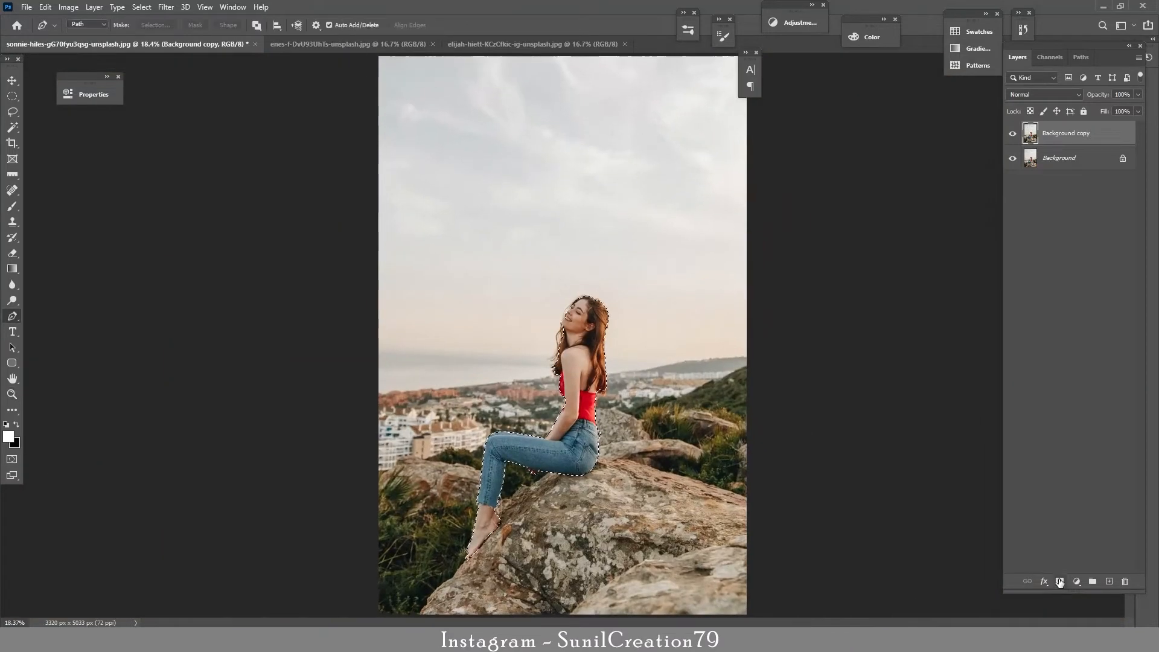
{"action": "left_click", "coordinate": [1059, 581]}
{"action": "right_click", "coordinate": [1077, 130]}
{"action": "left_click", "coordinate": [994, 284]}
- Switch to the photo of the man on the cliff and duplicate its Background layer
{"action": "left_click", "coordinate": [351, 45]}
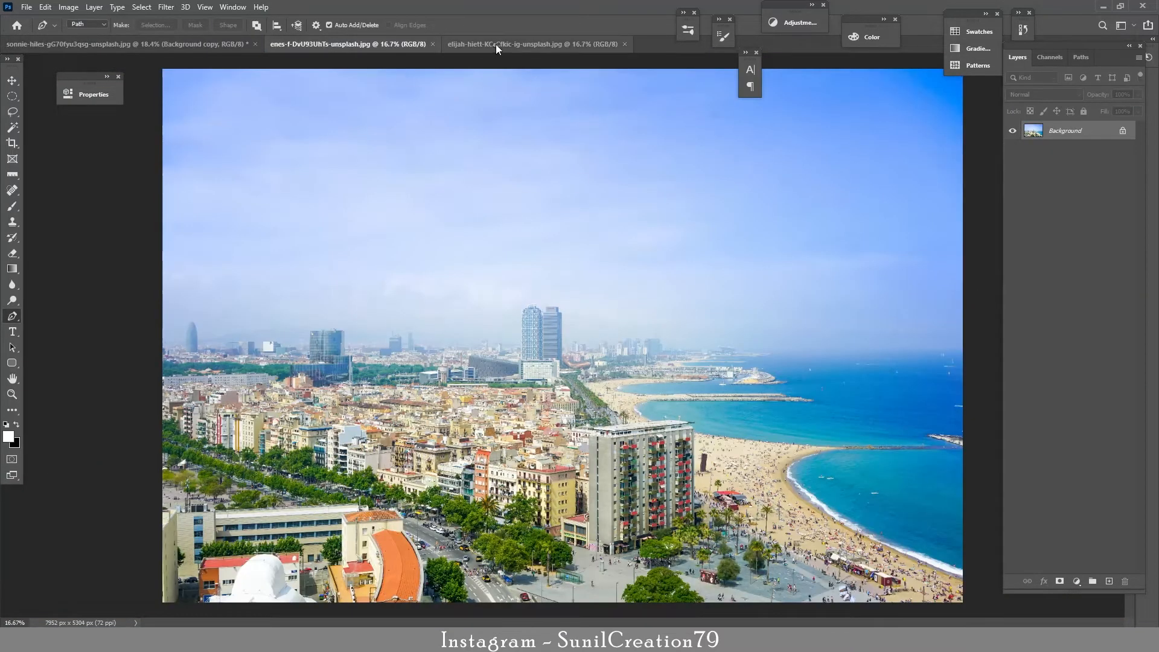
{"action": "left_click", "coordinate": [495, 44]}
{"action": "key", "text": "z"}
{"action": "left_click_drag", "start_coordinate": [659, 305], "coordinate": [700, 302]}
{"action": "key", "text": "p"}
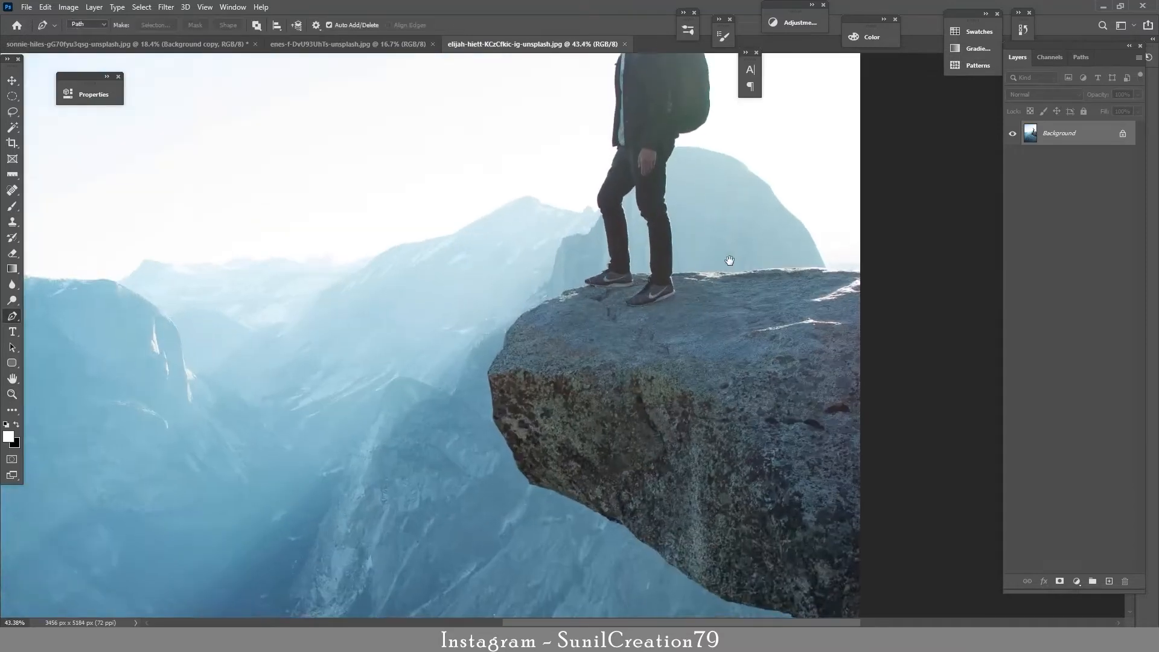
{"action": "left_click_drag", "start_coordinate": [729, 259], "coordinate": [678, 394]}
{"action": "left_click_drag", "start_coordinate": [1087, 142], "coordinate": [1109, 580]}
- Lasso around the man on the cliff, remove him with a Content-Aware fill and deselect
{"action": "key", "text": "l"}
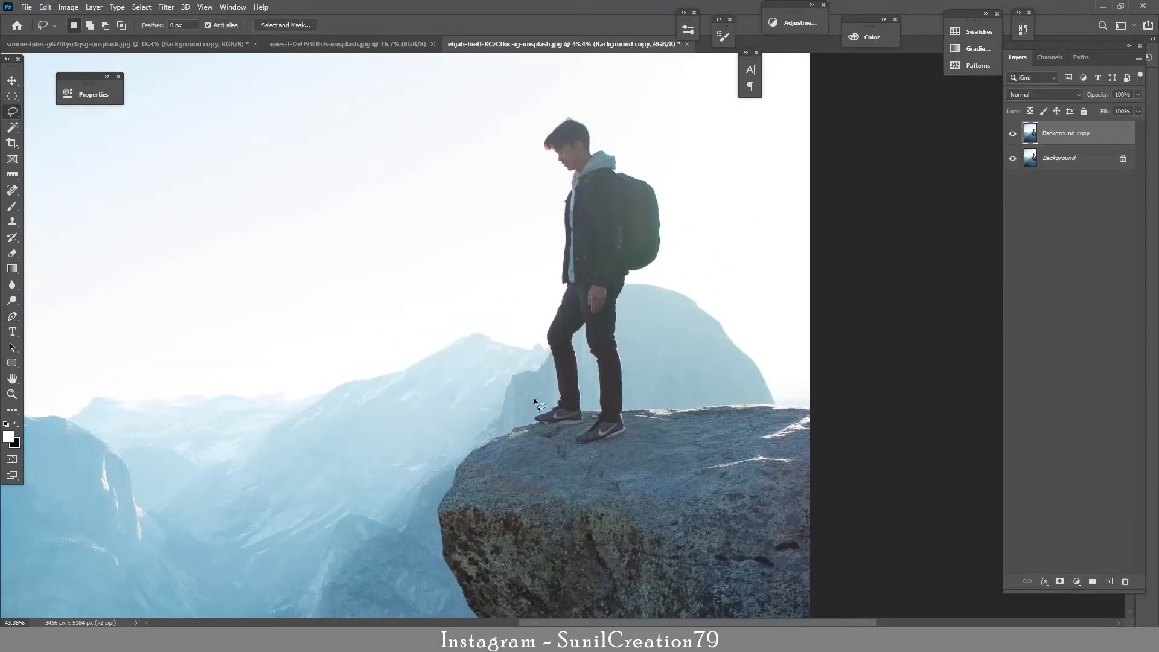
{"action": "mouse_move", "coordinate": [545, 395]}
{"action": "left_mouse_down"}
{"action": "mouse_move", "coordinate": [538, 156]}
{"action": "mouse_move", "coordinate": [672, 244]}
{"action": "mouse_move", "coordinate": [598, 471]}
{"action": "mouse_move", "coordinate": [546, 395]}
{"action": "left_mouse_up"}
{"action": "left_click", "coordinate": [46, 6]}
{"action": "left_click", "coordinate": [52, 191]}
{"action": "left_click", "coordinate": [654, 169]}
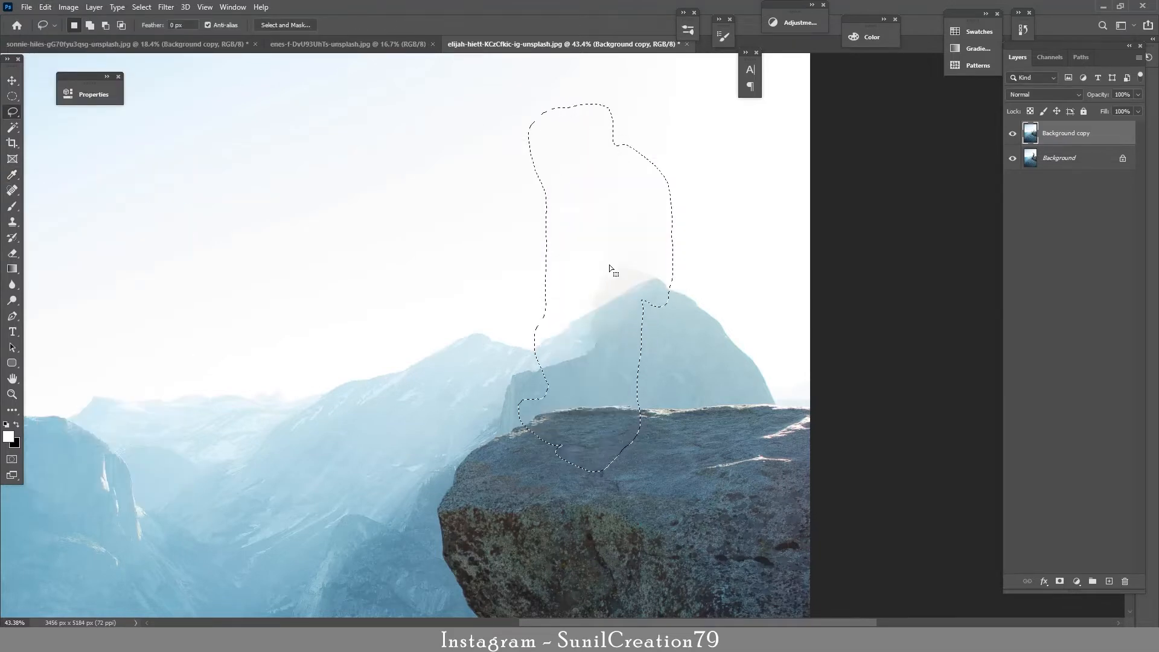
{"action": "key", "text": "ctrl+d"}
- Clean up the fill traces around the mountain peak with the Clone Stamp on a new layer and merge it down
{"action": "key", "text": "ctrl+shift+alt+n"}
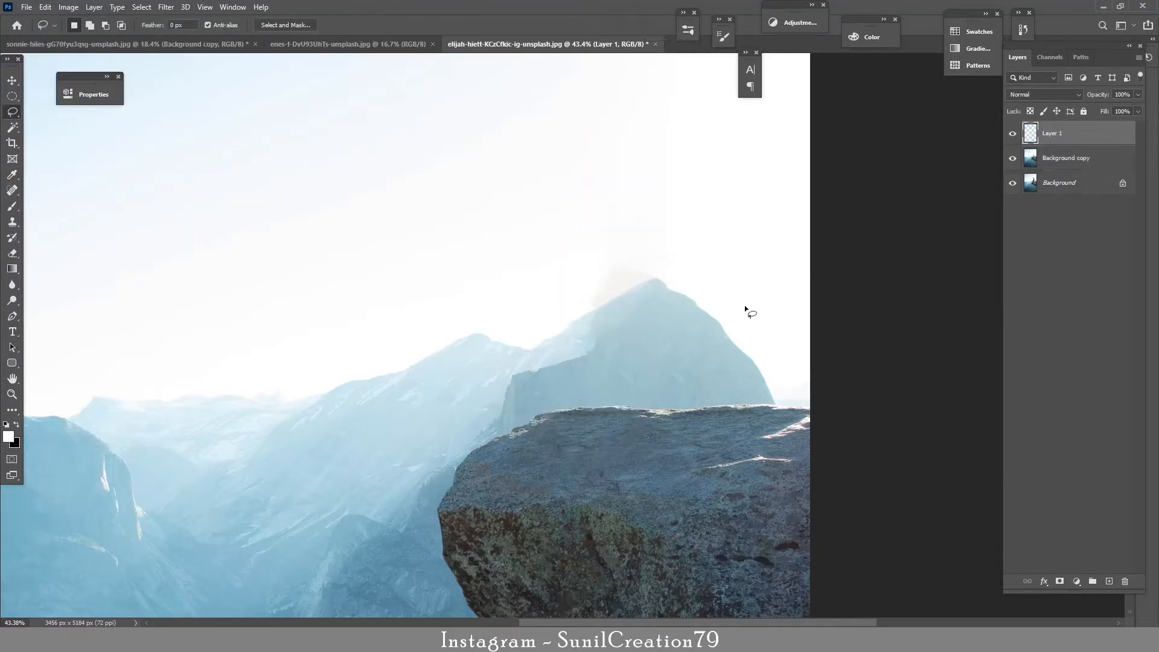
{"action": "key", "text": "s"}
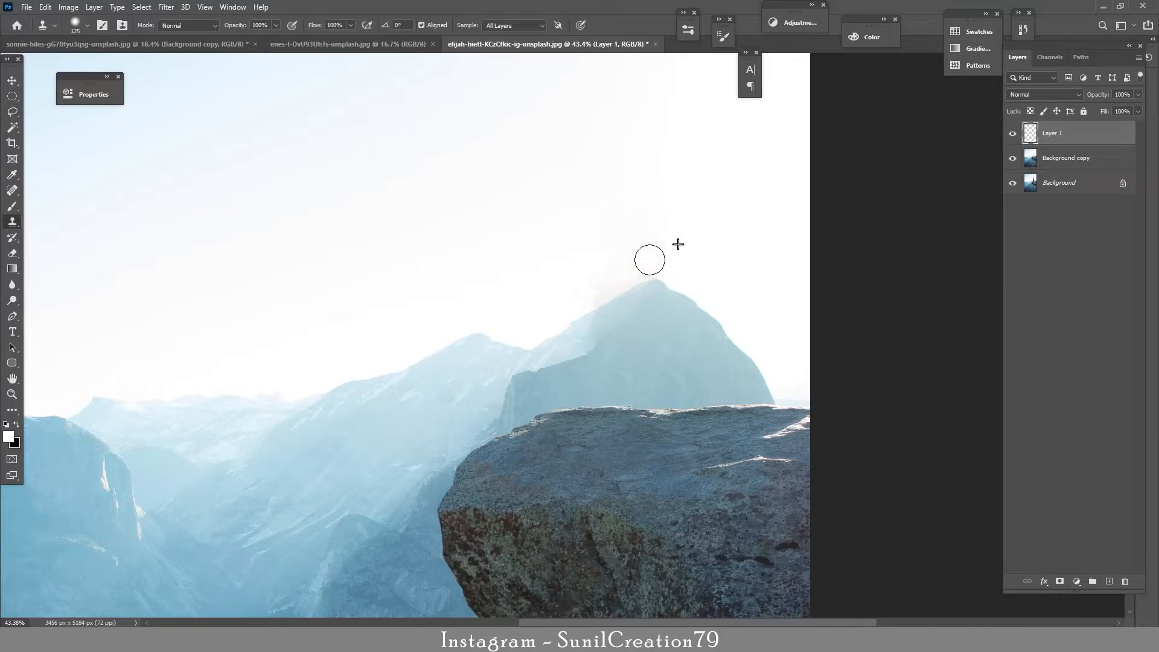
{"action": "left_click_drag", "start_coordinate": [619, 323], "coordinate": [482, 123]}
{"action": "left_click_drag", "start_coordinate": [596, 283], "coordinate": [513, 289]}
{"action": "key", "text": "ctrl+e"}
- Try to select the rock ledge automatically with Select Subject
{"action": "left_click", "coordinate": [141, 7]}
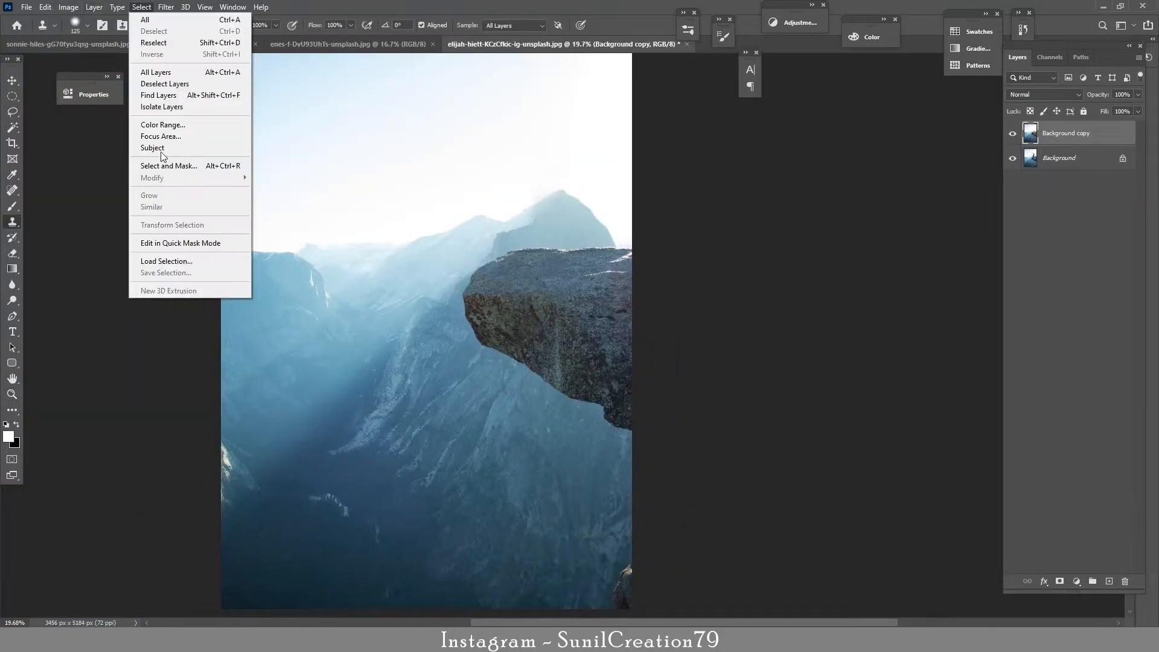
{"action": "left_click", "coordinate": [158, 146]}
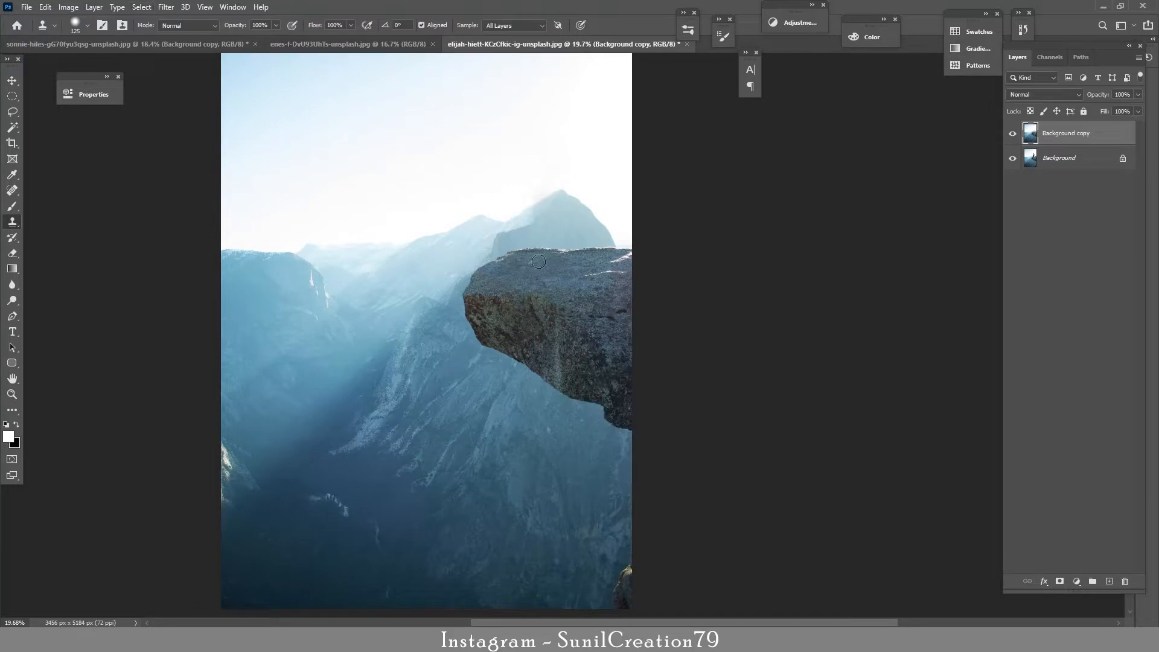
{"action": "scroll", "coordinate": [586, 302], "scroll_direction": "up", "scroll_amount": 3}
- Select the overhanging rock ledge with the Object Selection tool
{"action": "left_click", "coordinate": [12, 111]}
{"action": "right_click", "coordinate": [12, 127]}
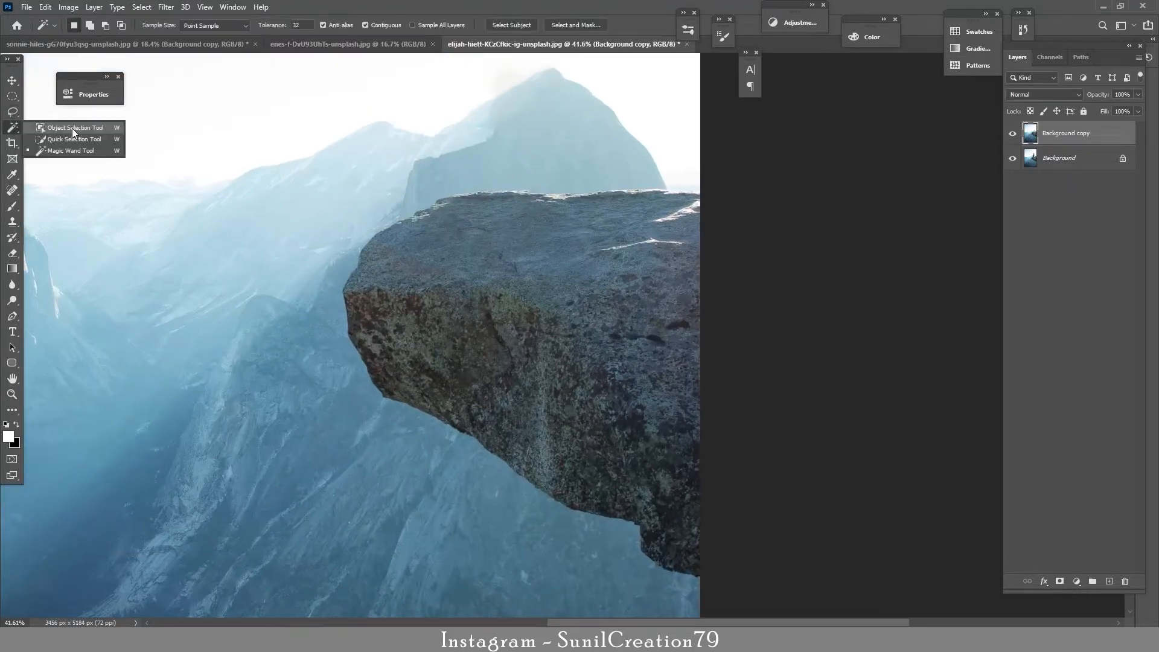
{"action": "left_click", "coordinate": [73, 128]}
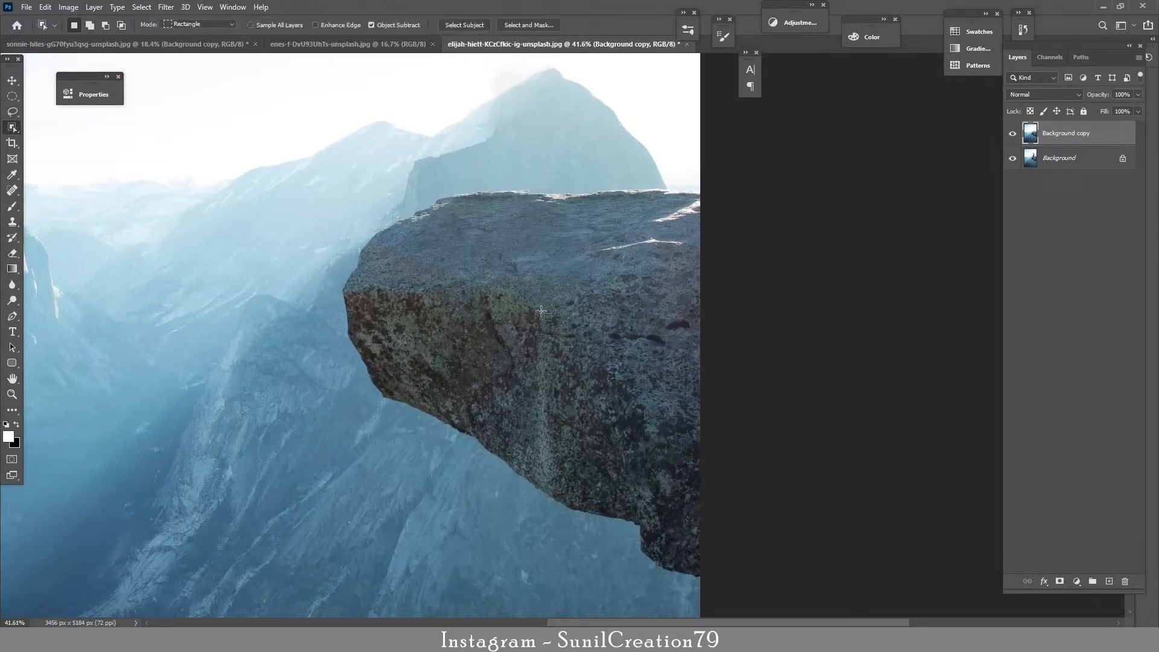
{"action": "left_click_drag", "start_coordinate": [486, 311], "coordinate": [676, 379]}
{"action": "left_click_drag", "start_coordinate": [622, 497], "coordinate": [352, 166]}
- Refine the selection along the bright upper edge of the rock ledge with the Lasso tool
{"action": "scroll", "coordinate": [561, 242], "scroll_direction": "up", "scroll_amount": 4}
{"action": "key", "text": "l"}
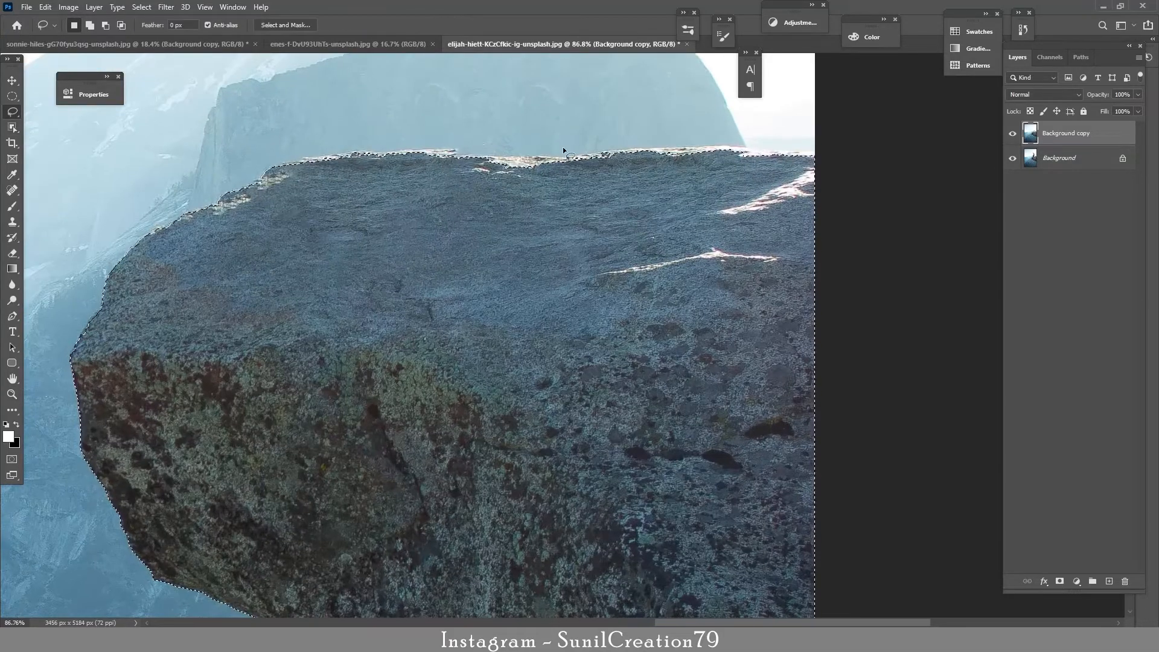
{"action": "mouse_move", "coordinate": [269, 171]}
{"action": "left_mouse_down"}
{"action": "mouse_move", "coordinate": [398, 151]}
{"action": "mouse_move", "coordinate": [682, 151]}
{"action": "mouse_move", "coordinate": [271, 210]}
{"action": "mouse_move", "coordinate": [269, 173]}
{"action": "left_mouse_up"}
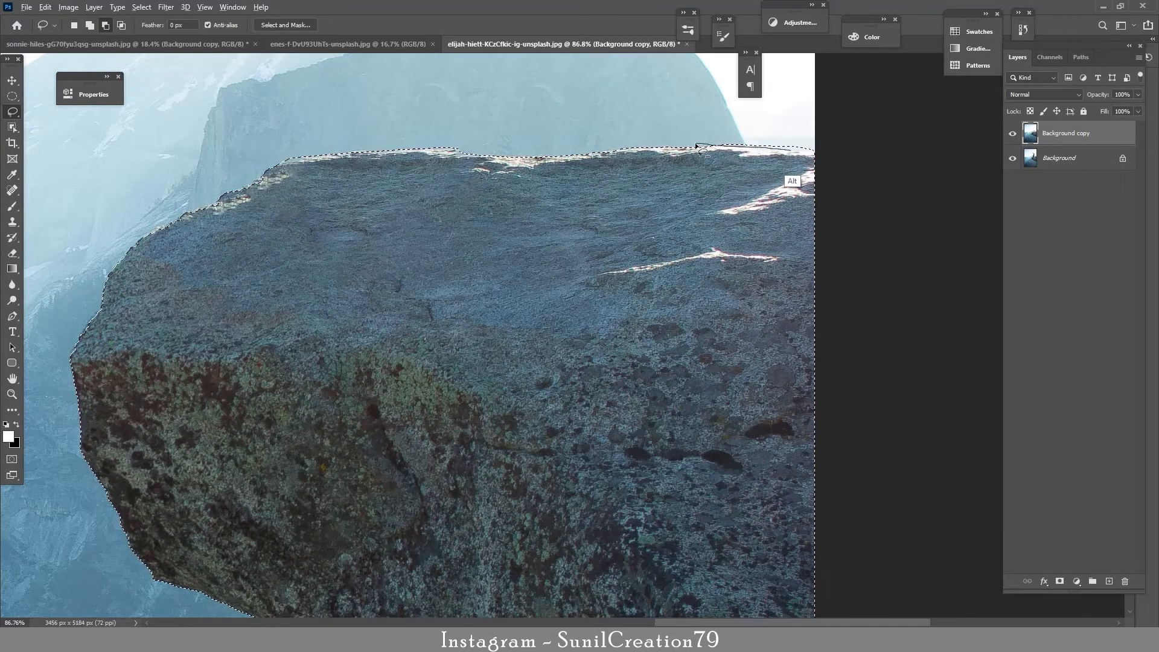
{"action": "scroll", "coordinate": [508, 269], "scroll_direction": "down", "scroll_amount": 5}
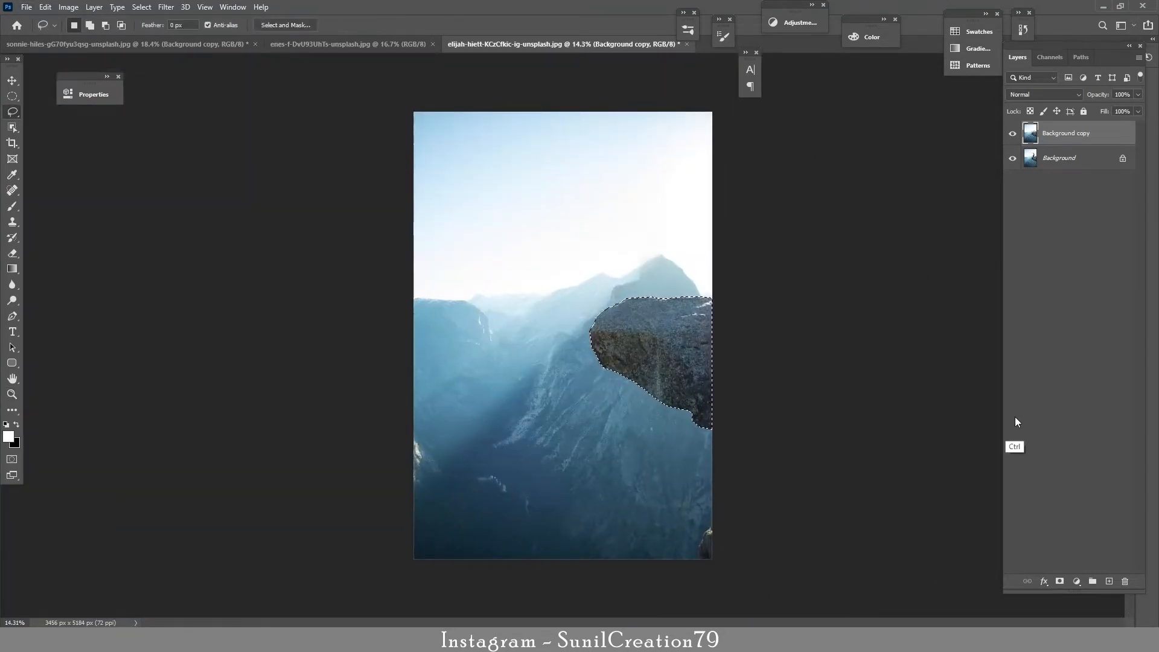
- Copy the selected rock ledge to a new layer and convert that layer to a smart object
{"action": "key", "text": "ctrl+j"}
{"action": "key", "text": "ctrl+Tab"}
{"action": "key", "text": "ctrl+Tab"}
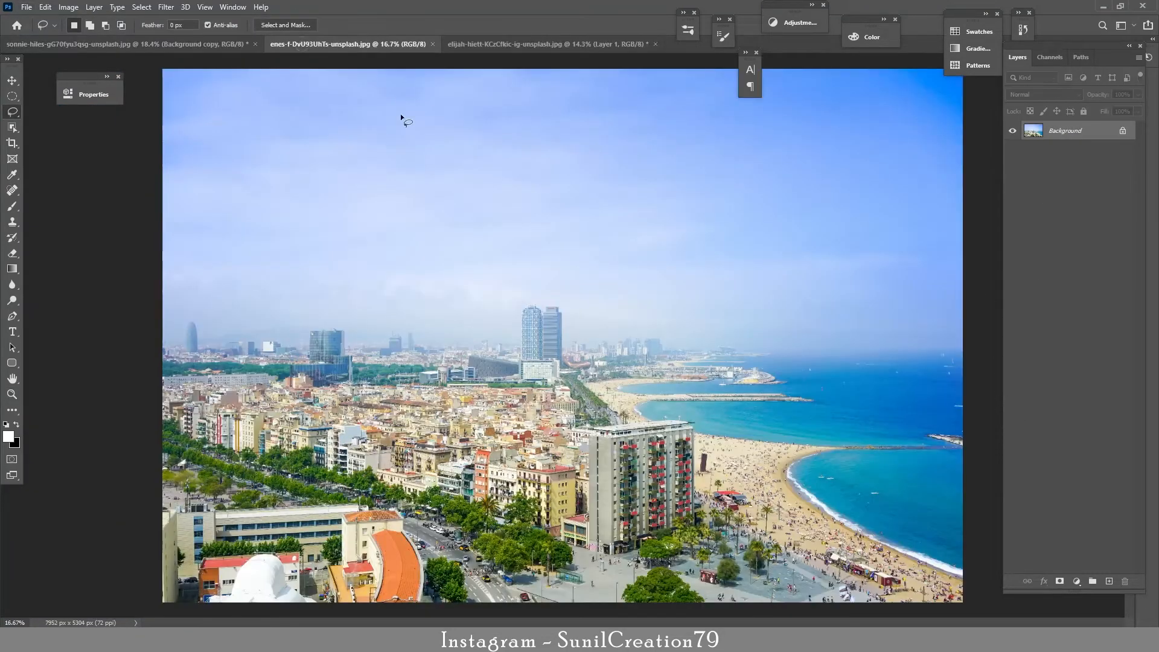
{"action": "left_click", "coordinate": [512, 45]}
{"action": "right_click", "coordinate": [1072, 141]}
{"action": "left_click", "coordinate": [1083, 220]}
- Try to place the rock ledge layer in the city beach photo
{"action": "left_click", "coordinate": [180, 47]}
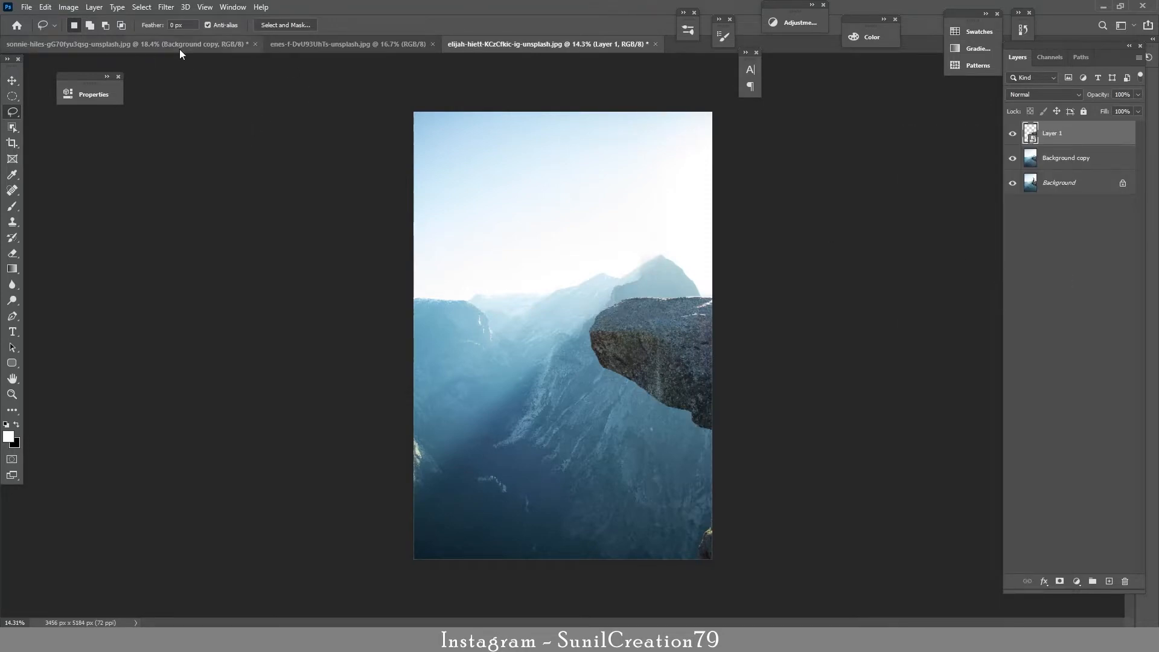
{"action": "left_click", "coordinate": [286, 45]}
{"action": "left_click", "coordinate": [480, 46]}
{"action": "left_click_drag", "start_coordinate": [1087, 134], "coordinate": [675, 332]}
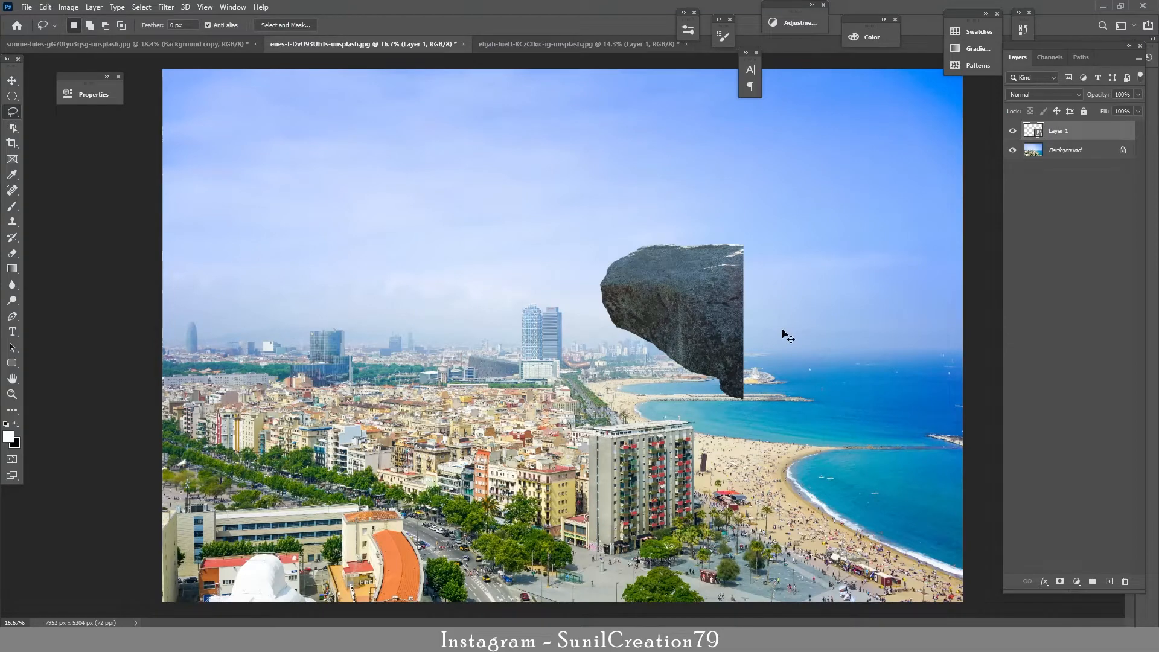
{"action": "key", "text": "ctrl+z"}
{"action": "left_click", "coordinate": [203, 47]}
{"action": "left_click", "coordinate": [356, 46]}
{"action": "left_click", "coordinate": [504, 47]}
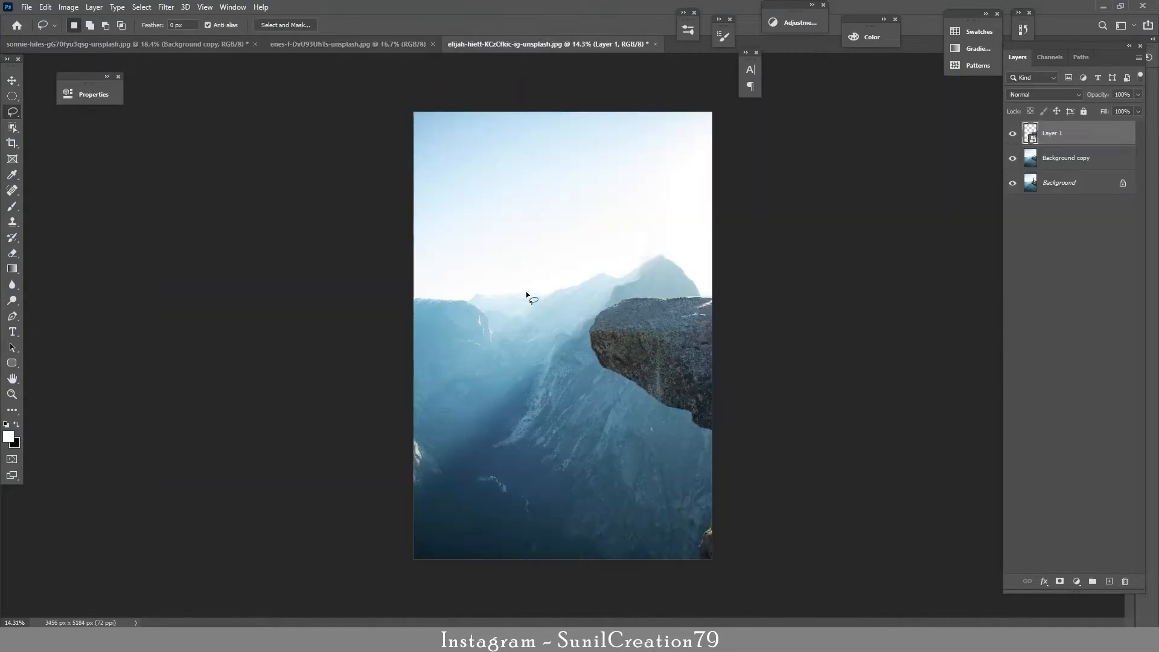
{"action": "left_click", "coordinate": [12, 143]}
{"action": "left_click_drag", "start_coordinate": [414, 333], "coordinate": [362, 333]}
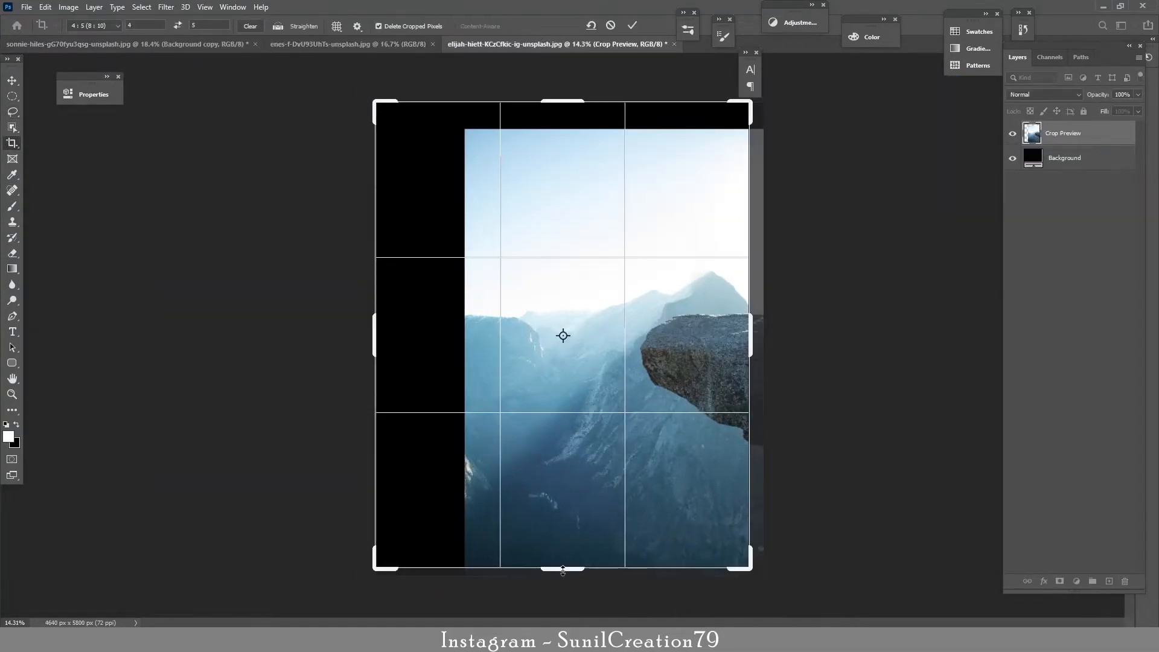
{"action": "left_click_drag", "start_coordinate": [751, 336], "coordinate": [758, 335]}
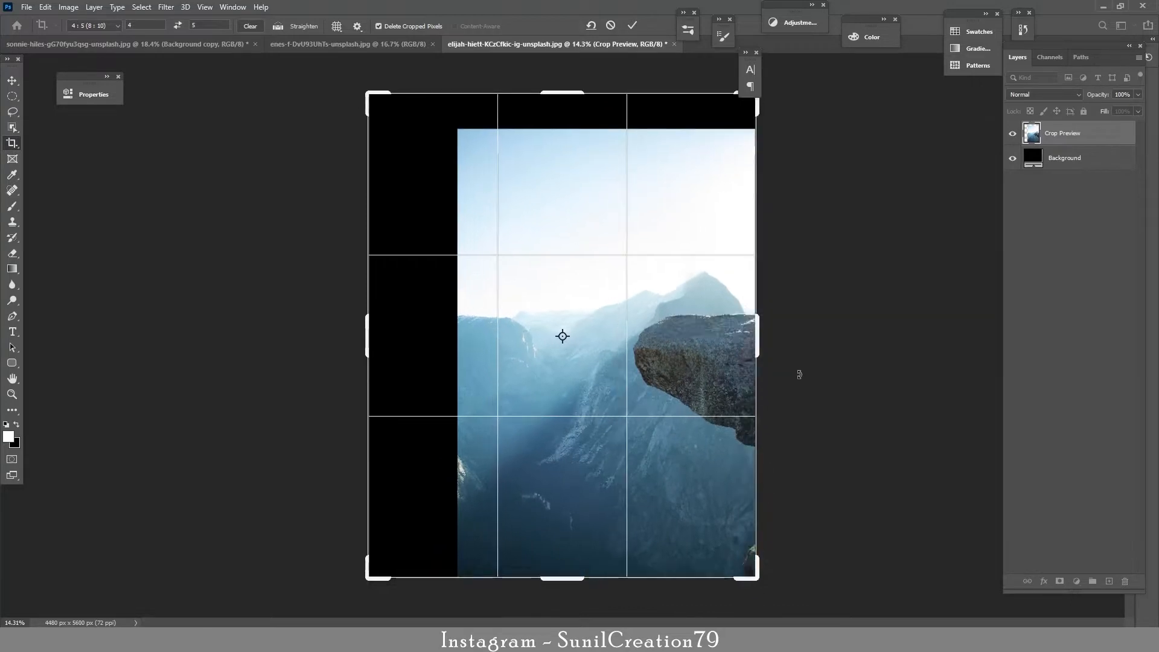
{"action": "key", "text": "Escape"}
{"action": "left_click", "coordinate": [623, 184]}
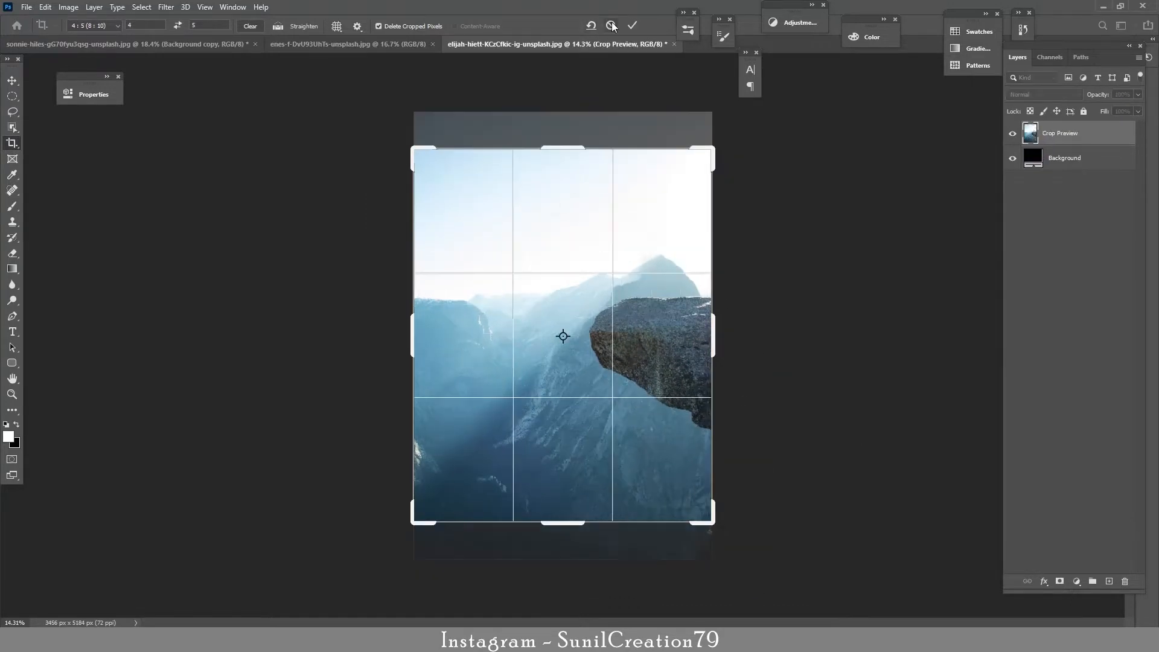
{"action": "key", "text": "Escape"}
- Outline the small rock in the cliff photo's lower-right corner with the Lasso and copy it from Background copy to a new layer
{"action": "key", "text": "v"}
{"action": "scroll", "coordinate": [694, 577], "scroll_direction": "up", "scroll_amount": 5}
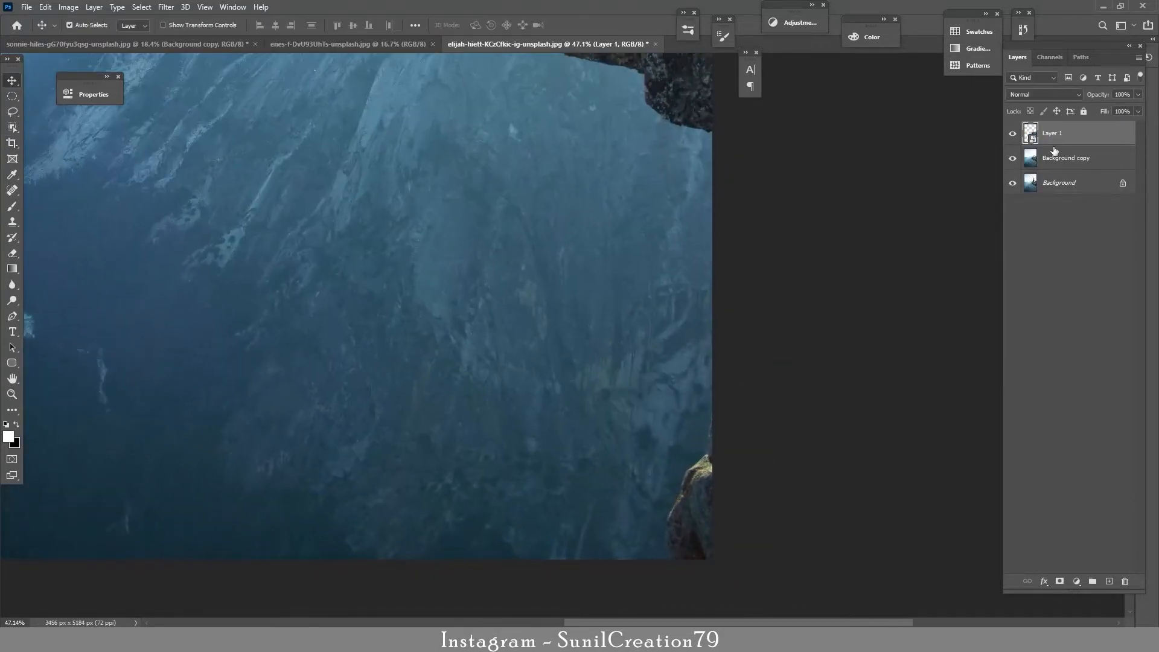
{"action": "key", "text": "l"}
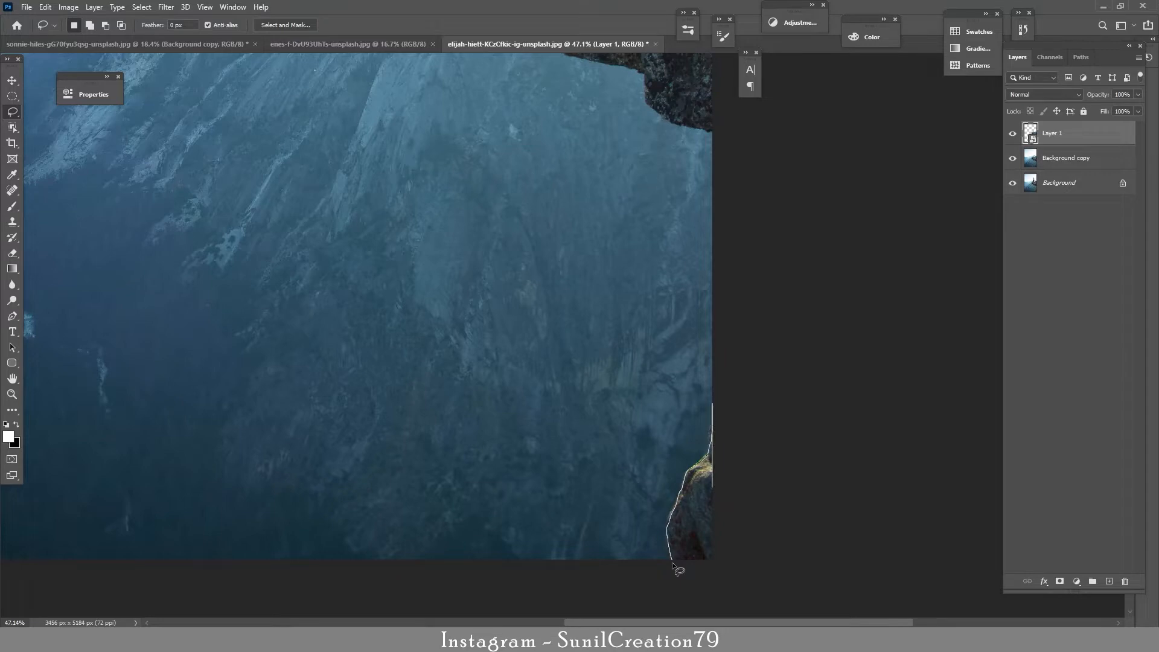
{"action": "left_click_drag", "start_coordinate": [672, 564], "coordinate": [672, 562]}
{"action": "left_click", "coordinate": [1058, 159]}
{"action": "key", "text": "ctrl+j"}
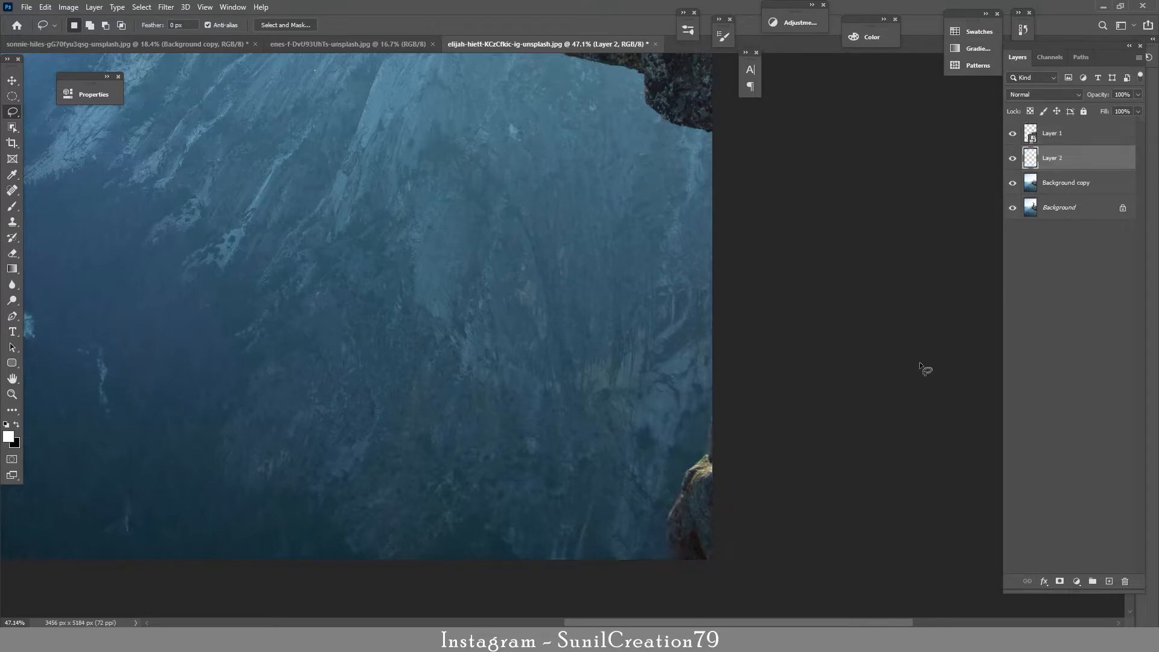
- Merge the small rock piece with the rock ledge layer and convert the merged layer to a smart object
{"action": "right_click", "coordinate": [1046, 161]}
{"action": "left_click", "coordinate": [978, 284]}
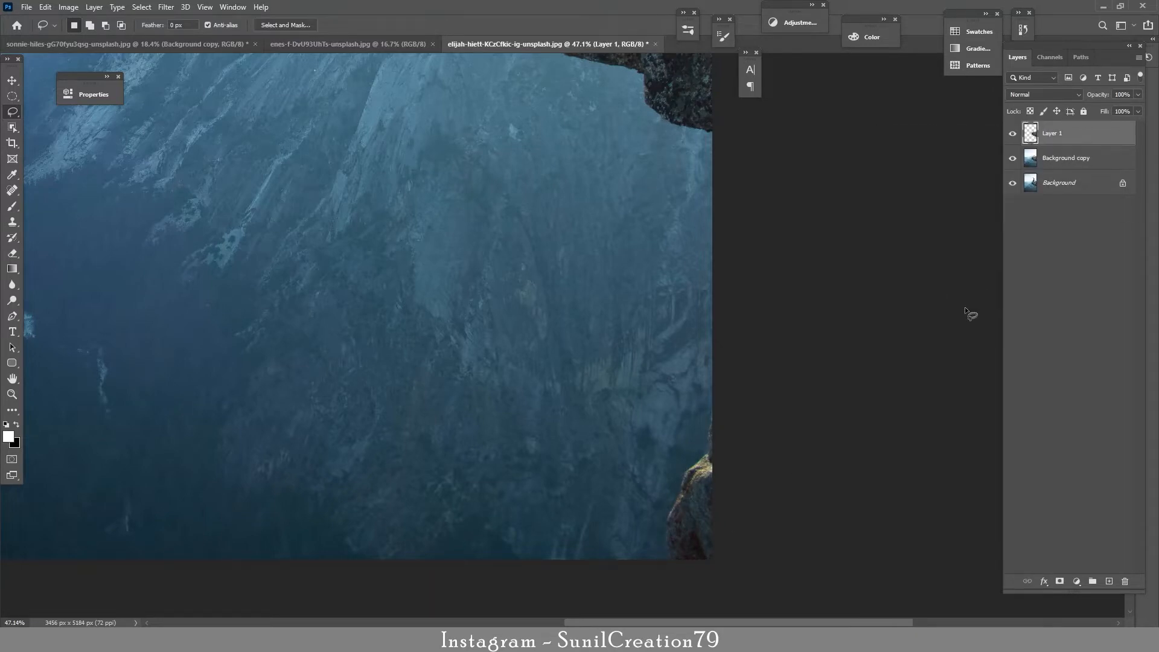
{"action": "right_click", "coordinate": [1063, 134]}
{"action": "left_click", "coordinate": [1014, 284]}
{"action": "scroll", "coordinate": [528, 361], "scroll_direction": "down", "scroll_amount": 5}
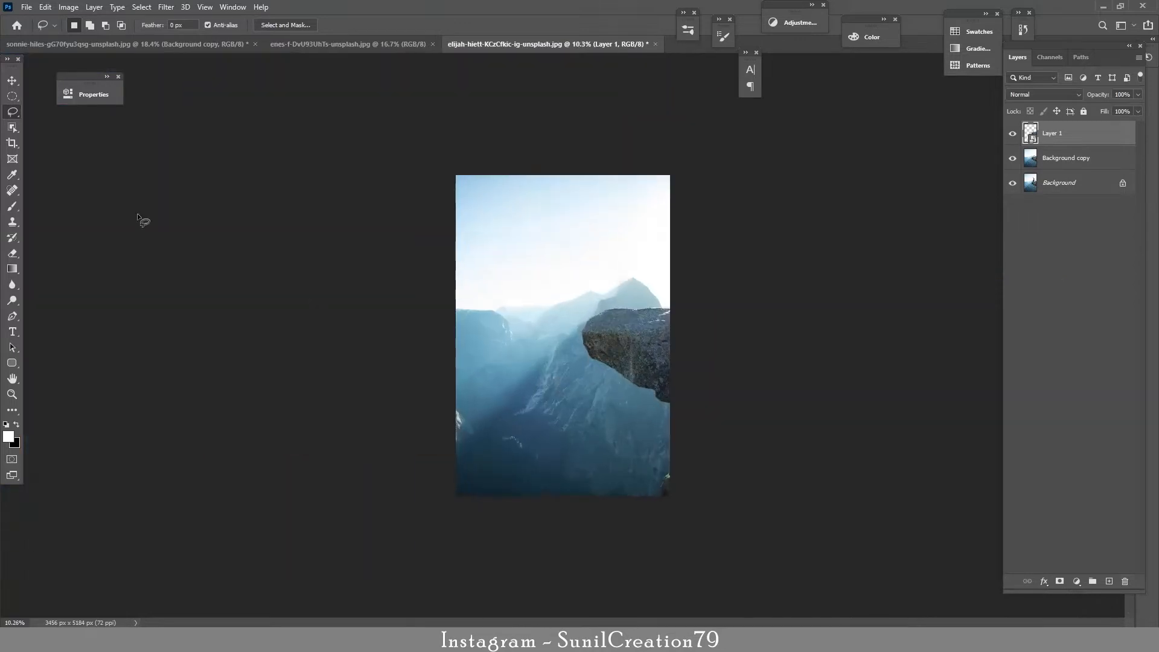
- Extend the cliff photo's canvas above and on both sides with the Crop tool to about 6113 x 7884 px
{"action": "key", "text": "c"}
{"action": "left_click_drag", "start_coordinate": [452, 345], "coordinate": [400, 340]}
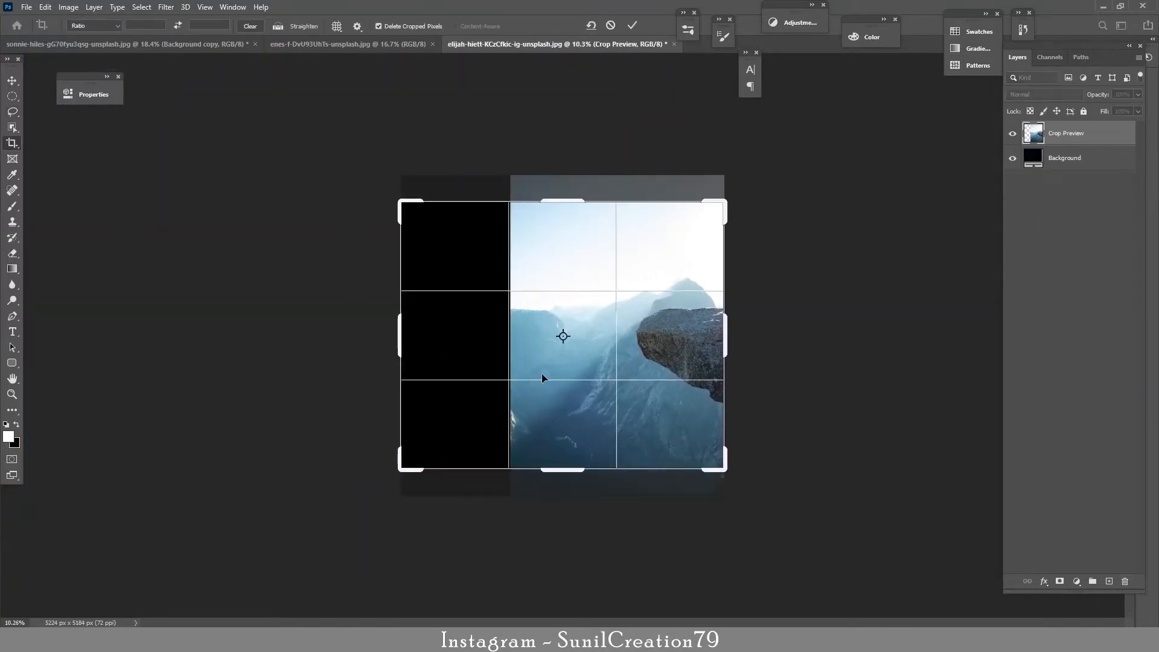
{"action": "left_click_drag", "start_coordinate": [562, 201], "coordinate": [562, 181]}
{"action": "left_click_drag", "start_coordinate": [728, 483], "coordinate": [725, 464]}
{"action": "key", "text": "ctrl+z"}
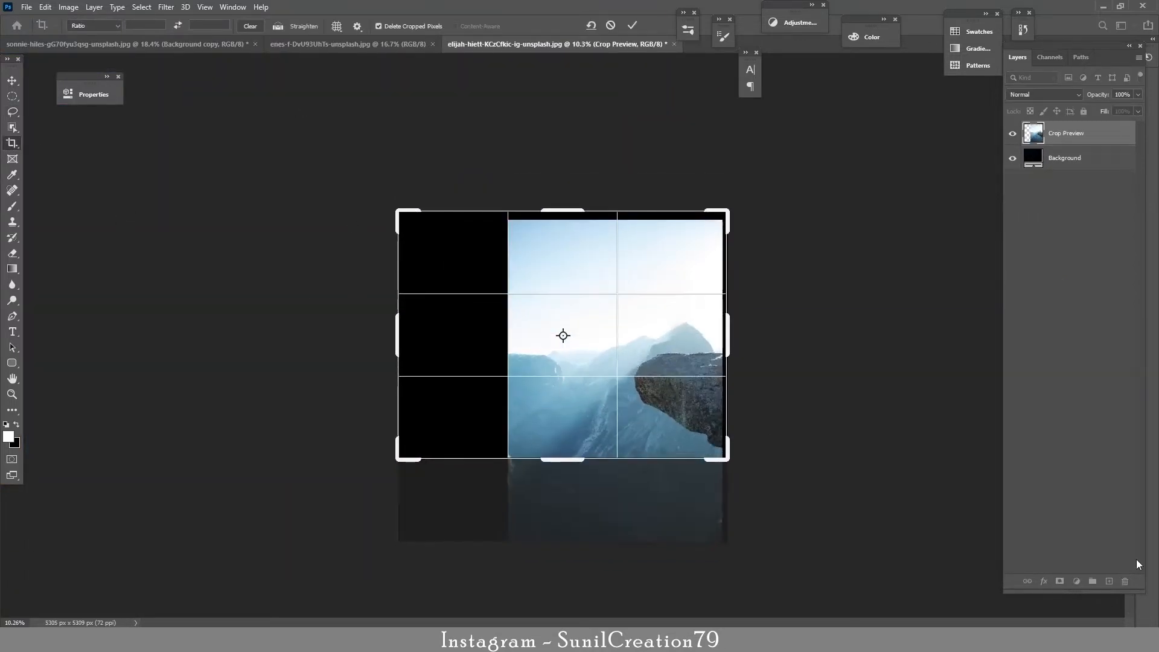
{"action": "left_click_drag", "start_coordinate": [570, 466], "coordinate": [563, 494]}
{"action": "left_click_drag", "start_coordinate": [398, 172], "coordinate": [339, 173]}
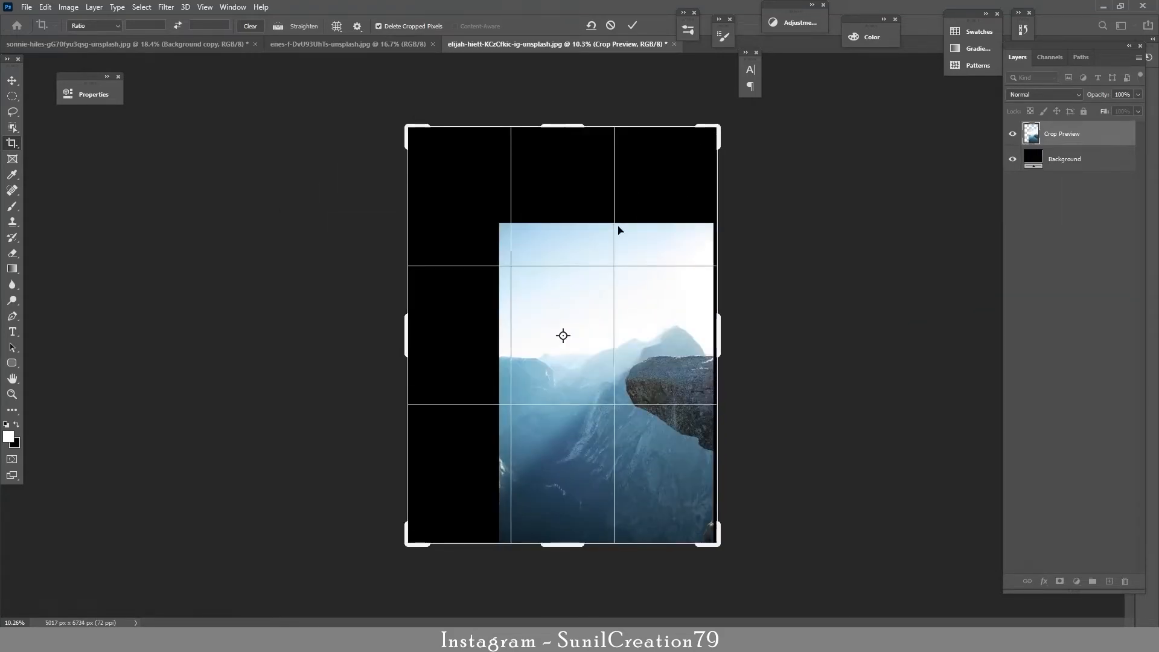
{"action": "left_click_drag", "start_coordinate": [579, 297], "coordinate": [584, 296]}
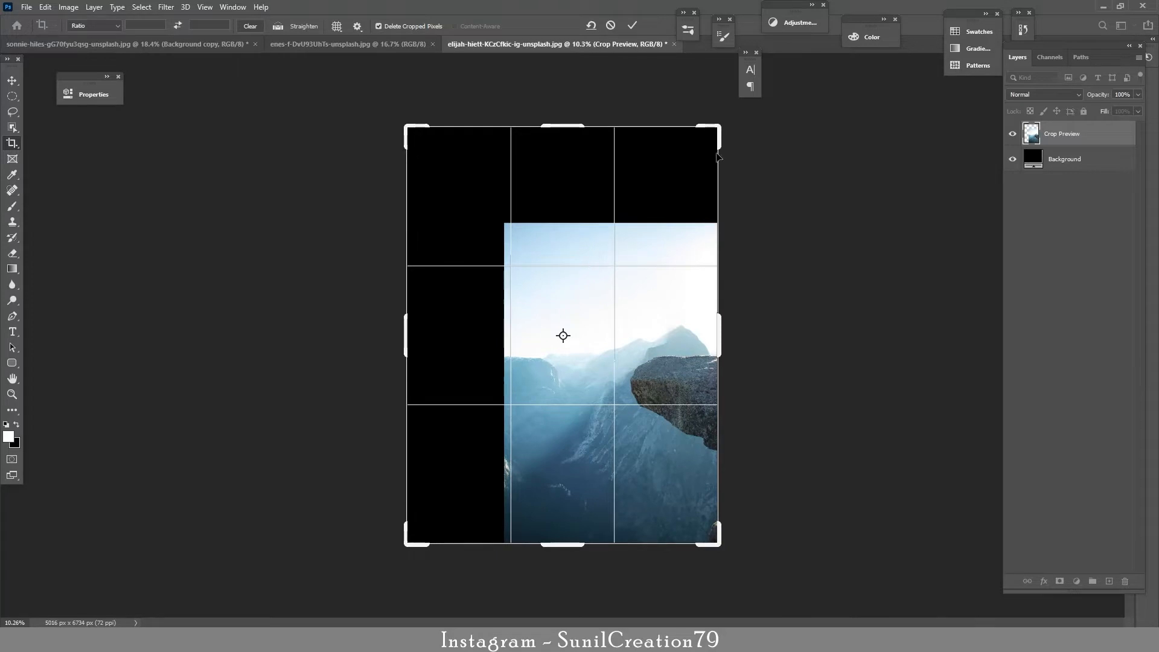
{"action": "left_click_drag", "start_coordinate": [717, 156], "coordinate": [747, 113]}
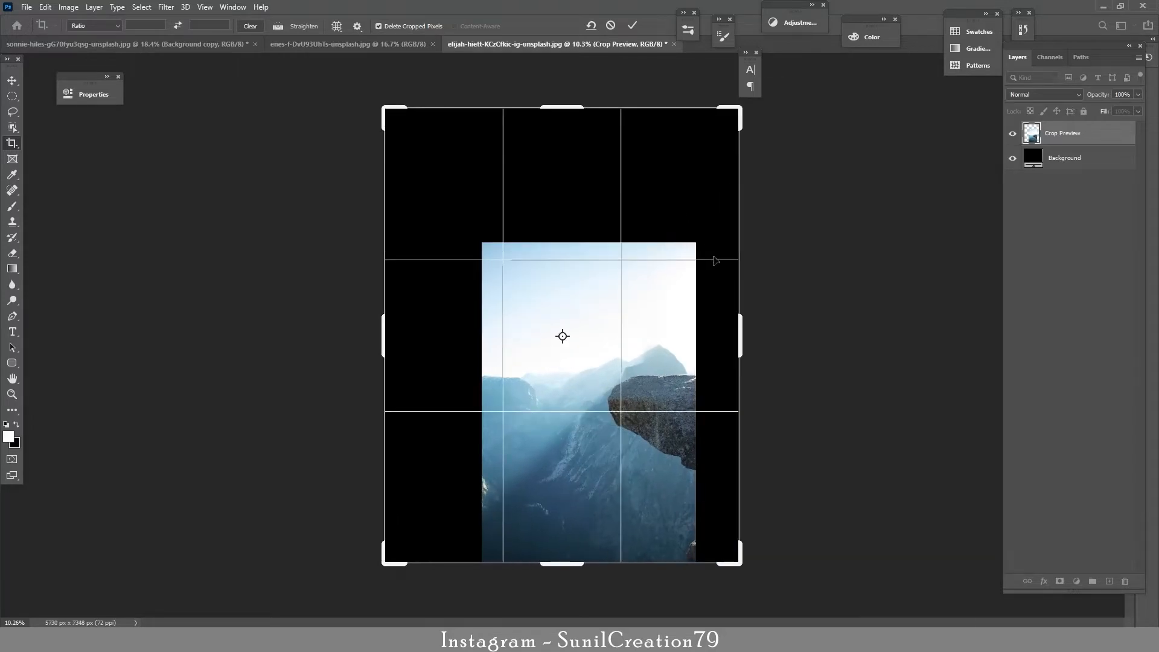
{"action": "left_click_drag", "start_coordinate": [729, 159], "coordinate": [696, 149]}
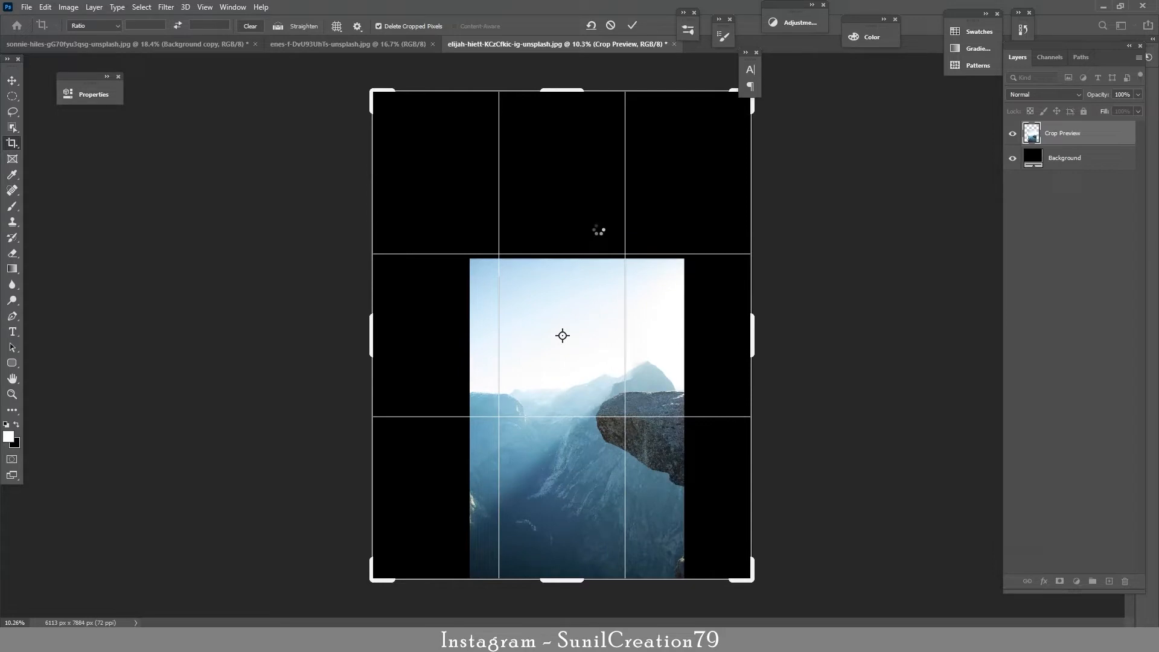
- Stretch the rock ledge layer sideways to the canvas's right edge and hide the Background copy and Background layers
{"action": "scroll", "coordinate": [674, 446], "scroll_direction": "up", "scroll_amount": 4}
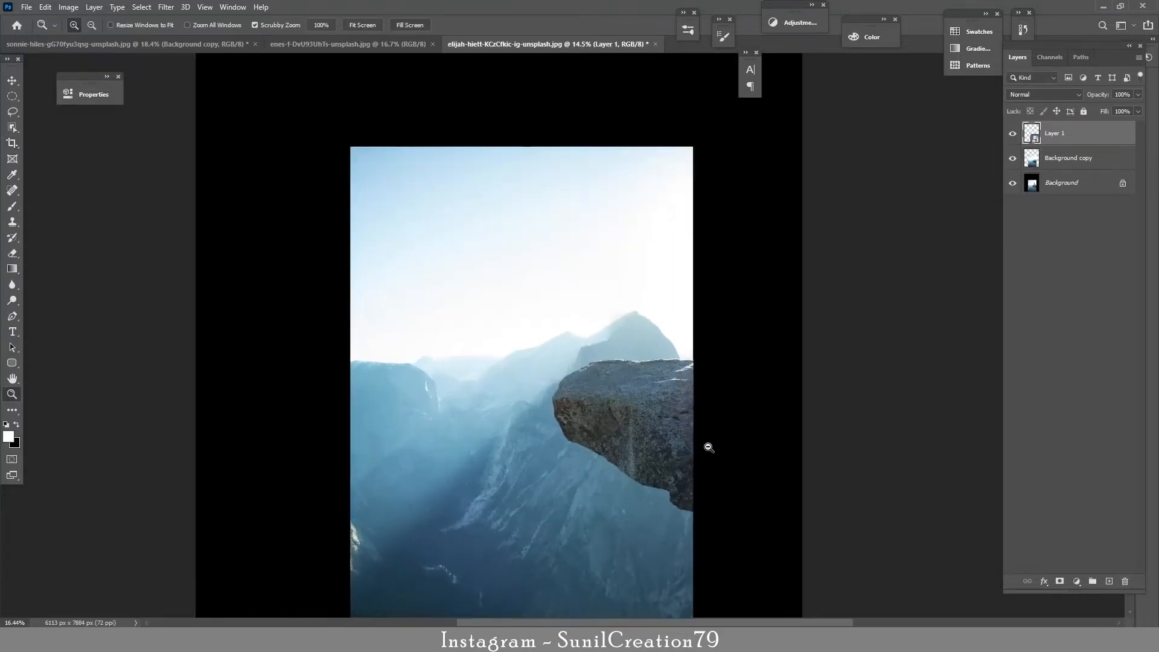
{"action": "key", "text": "v"}
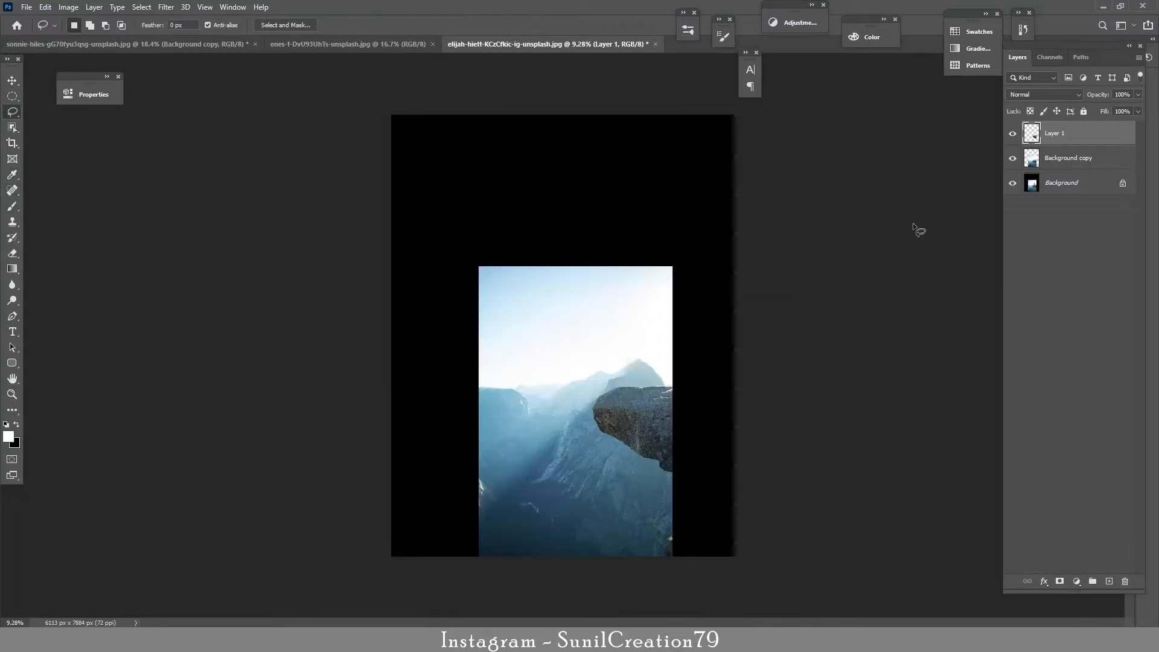
{"action": "left_click", "coordinate": [1012, 161]}
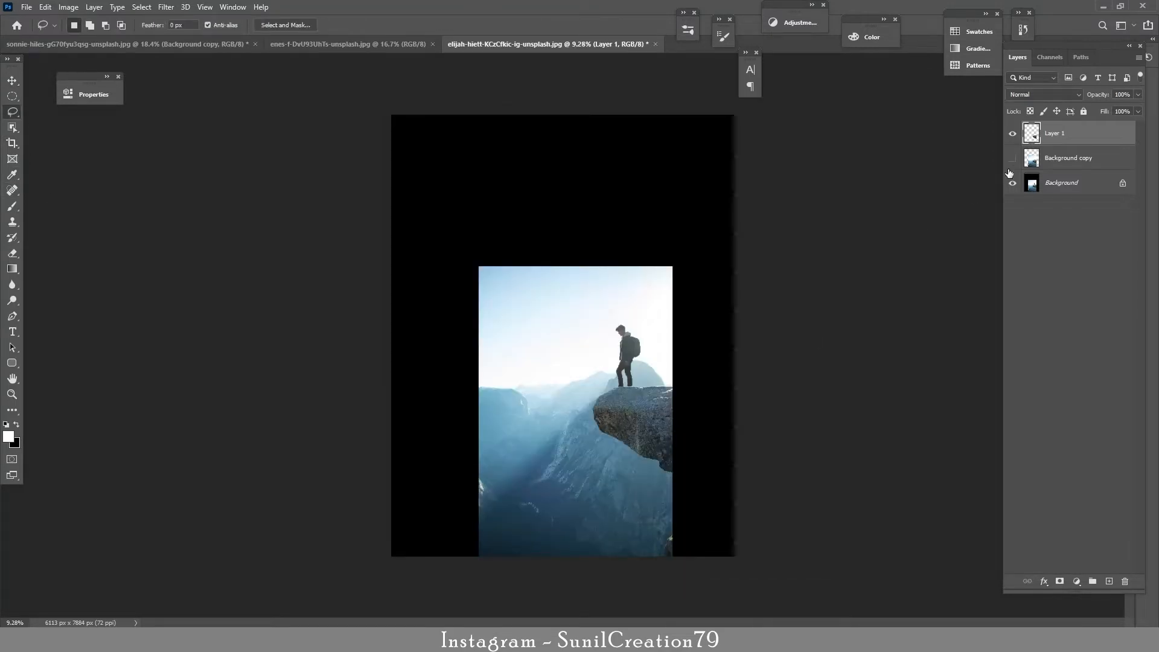
{"action": "left_click", "coordinate": [1010, 166]}
{"action": "key", "text": "ctrl+t"}
{"action": "mouse_move", "coordinate": [673, 472]}
{"action": "left_mouse_down"}
{"action": "mouse_move", "coordinate": [736, 476]}
{"action": "mouse_move", "coordinate": [734, 512]}
{"action": "left_mouse_up"}
{"action": "key", "text": "Return"}
{"action": "left_click_drag", "start_coordinate": [1013, 159], "coordinate": [1008, 194]}
- Create a guide layout with 3 columns and 3 rows over the canvas
{"action": "left_click", "coordinate": [206, 7]}
{"action": "left_click", "coordinate": [234, 372]}
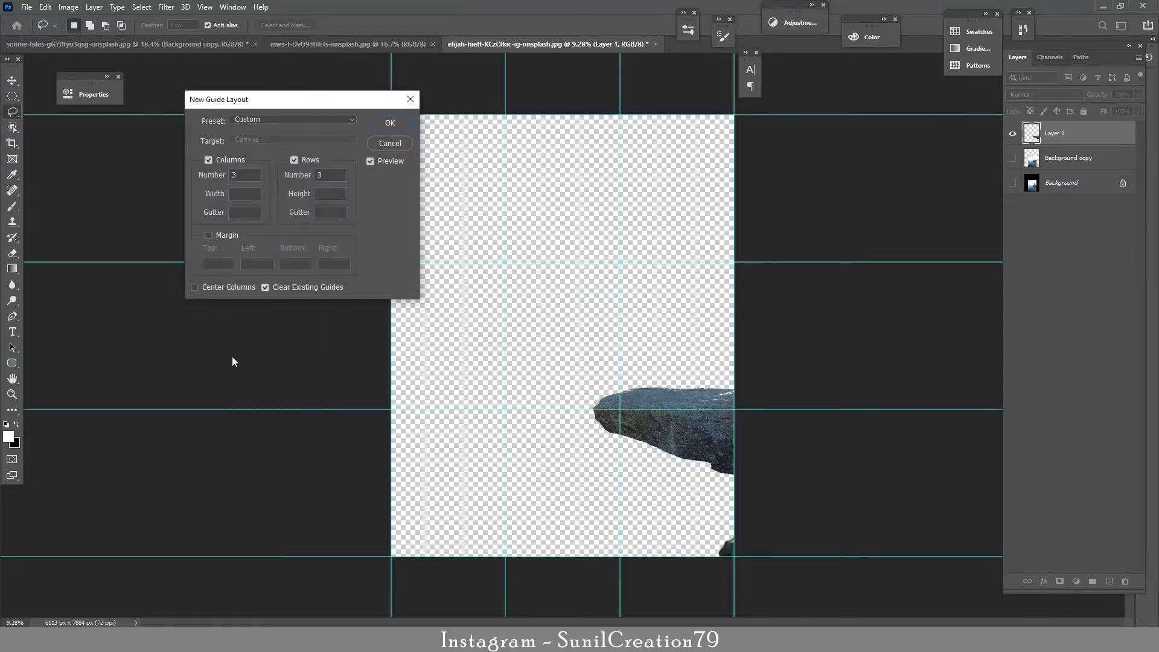
{"action": "left_click", "coordinate": [391, 125]}
- Bring the coastal city photo into the rock ledge document and place it beneath the ledge layer
{"action": "left_click", "coordinate": [132, 47]}
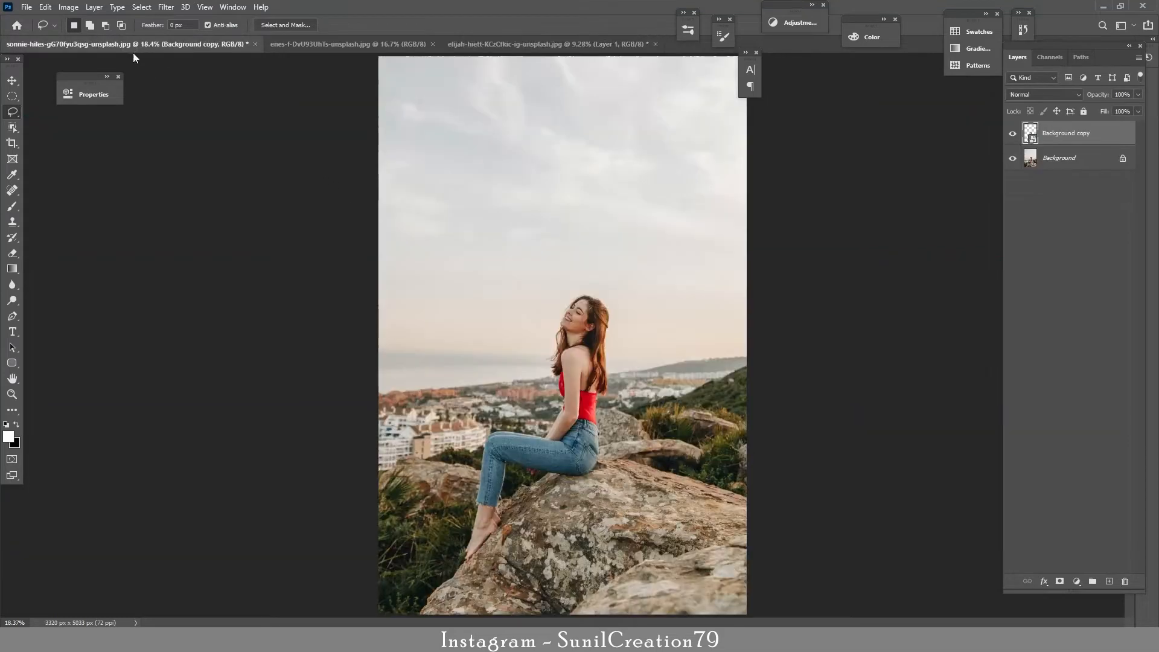
{"action": "left_click", "coordinate": [291, 46]}
{"action": "key", "text": "v"}
{"action": "left_click_drag", "start_coordinate": [467, 321], "coordinate": [556, 344]}
{"action": "key", "text": "ctrl+["}
- Scale the city photo proportionally to about 149% so it fills the canvas from top to bottom
{"action": "key", "text": "ctrl+t"}
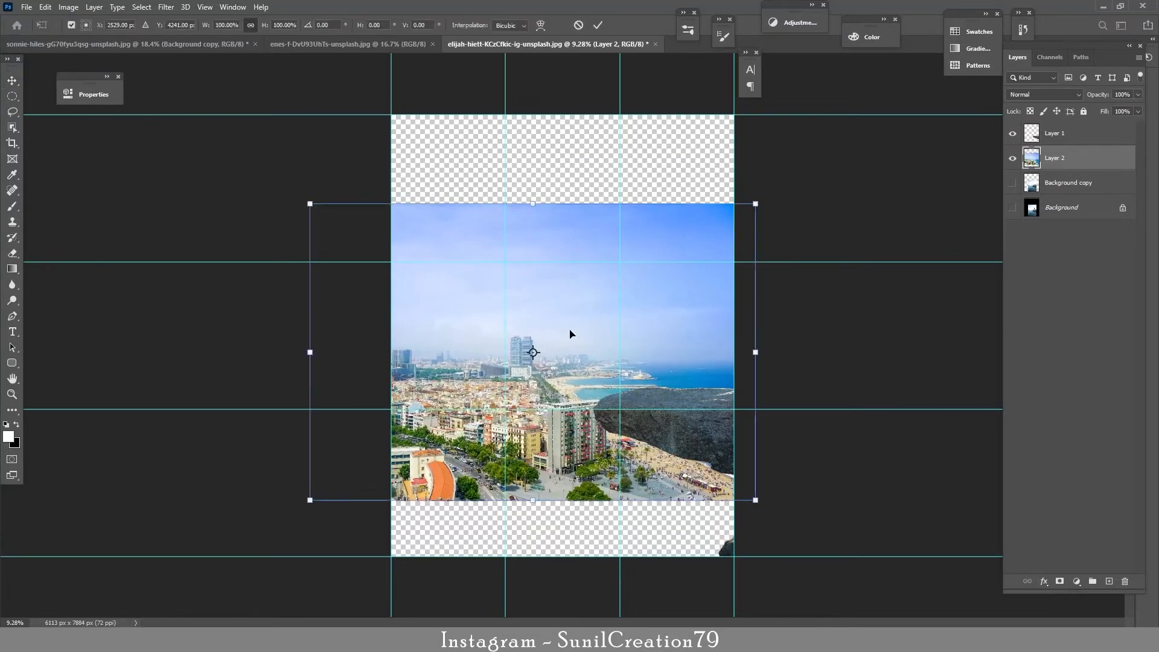
{"action": "left_click_drag", "start_coordinate": [531, 202], "coordinate": [535, 116]}
{"action": "left_click_drag", "start_coordinate": [533, 500], "coordinate": [534, 539]}
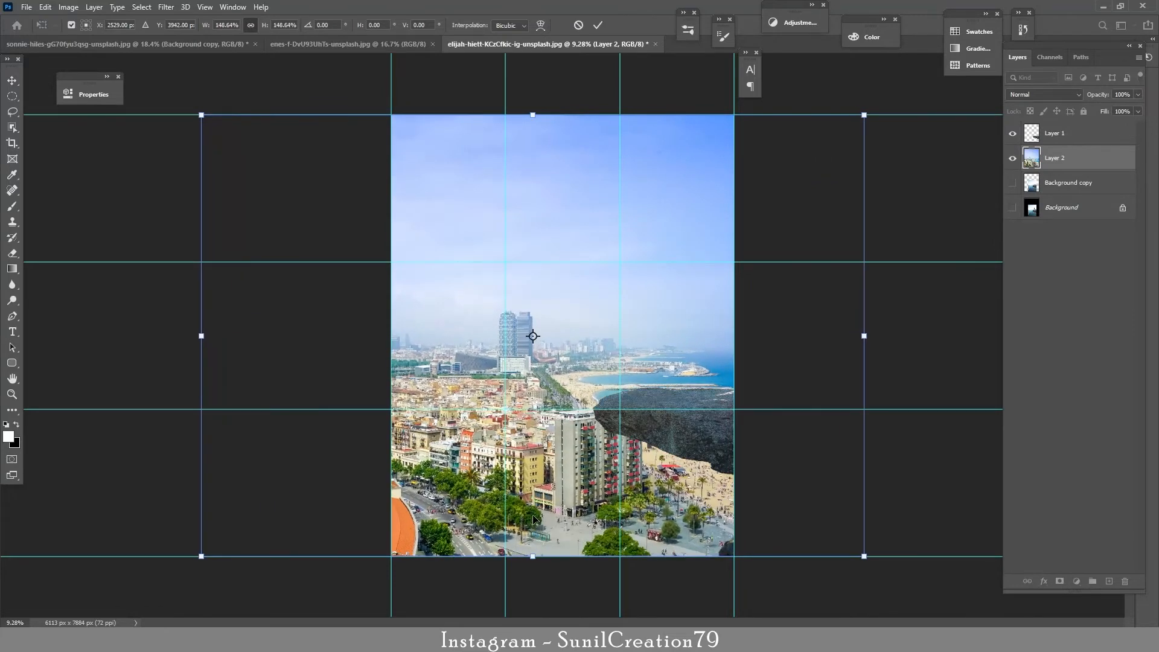
{"action": "key", "text": "Return"}
- Adjust the rock ledge's position slightly over the city photo and hide the guides
{"action": "left_click", "coordinate": [1057, 131]}
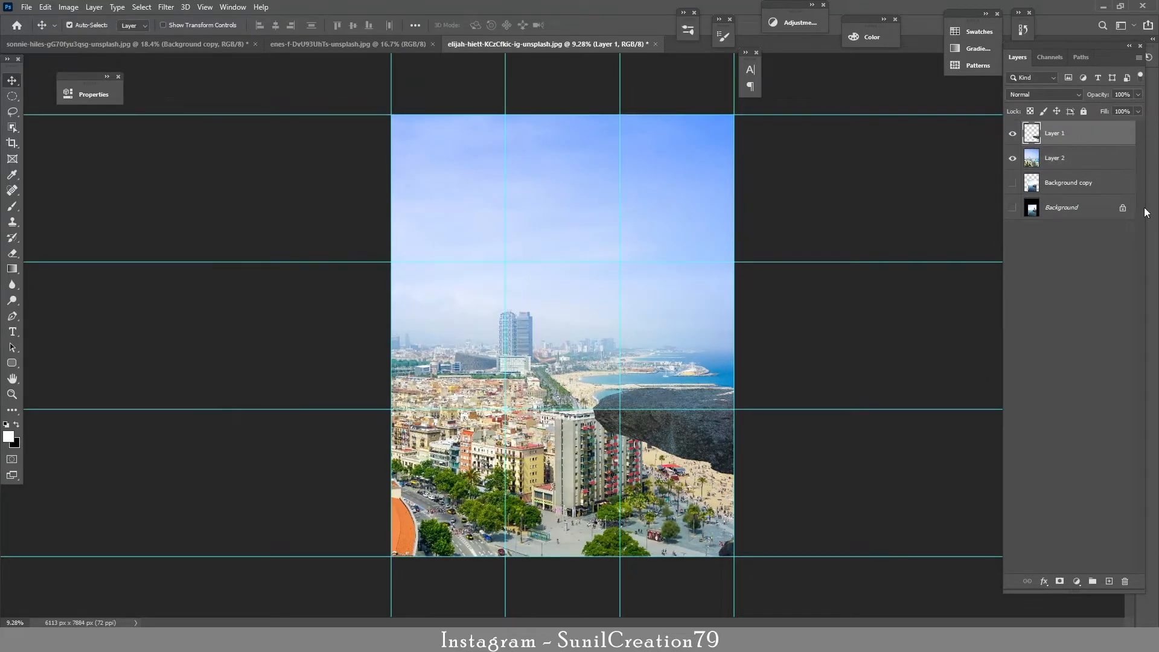
{"action": "left_click_drag", "start_coordinate": [654, 426], "coordinate": [704, 445]}
{"action": "key", "text": "ctrl+semicolon"}
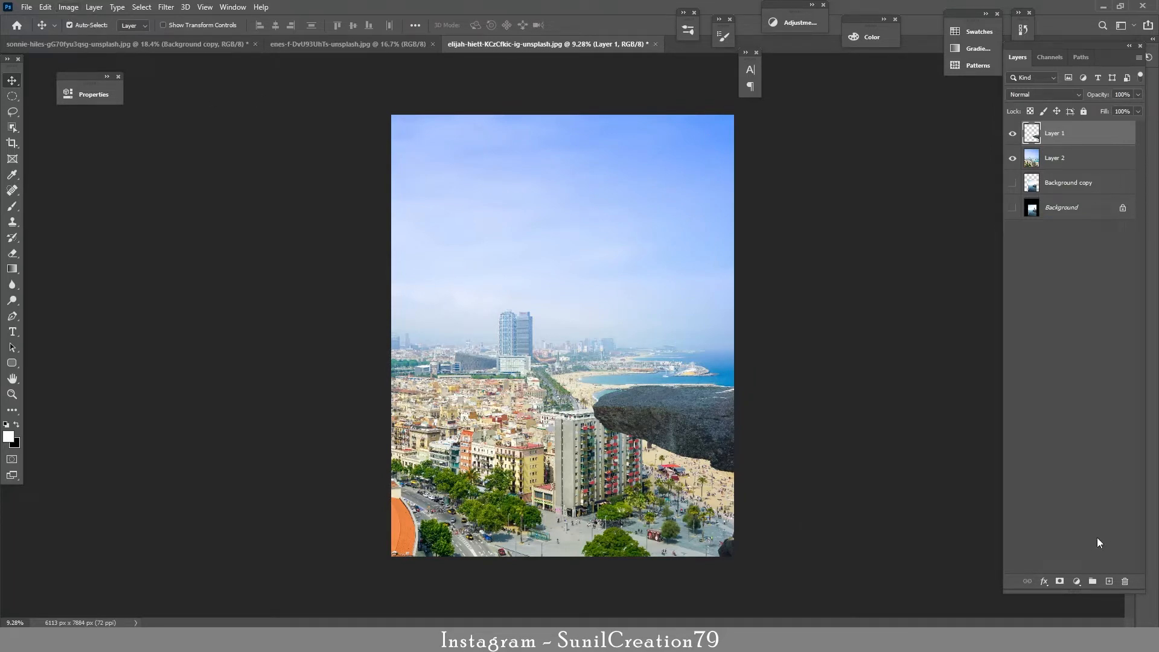
- Brighten the rock ledge with a Curves adjustment clipped to its layer
{"action": "left_click", "coordinate": [1077, 580]}
{"action": "left_click", "coordinate": [1081, 431]}
{"action": "left_click", "coordinate": [206, 414]}
{"action": "left_click_drag", "start_coordinate": [208, 225], "coordinate": [199, 205]}
{"action": "left_click", "coordinate": [275, 90]}
- Duplicate the city photo layer and apply a Gaussian Blur with a 19.5 pixel radius to the copy
{"action": "left_click_drag", "start_coordinate": [1058, 183], "coordinate": [1109, 581]}
{"action": "left_click", "coordinate": [166, 7]}
{"action": "mouse_move", "coordinate": [185, 147]}
{"action": "left_click", "coordinate": [338, 189]}
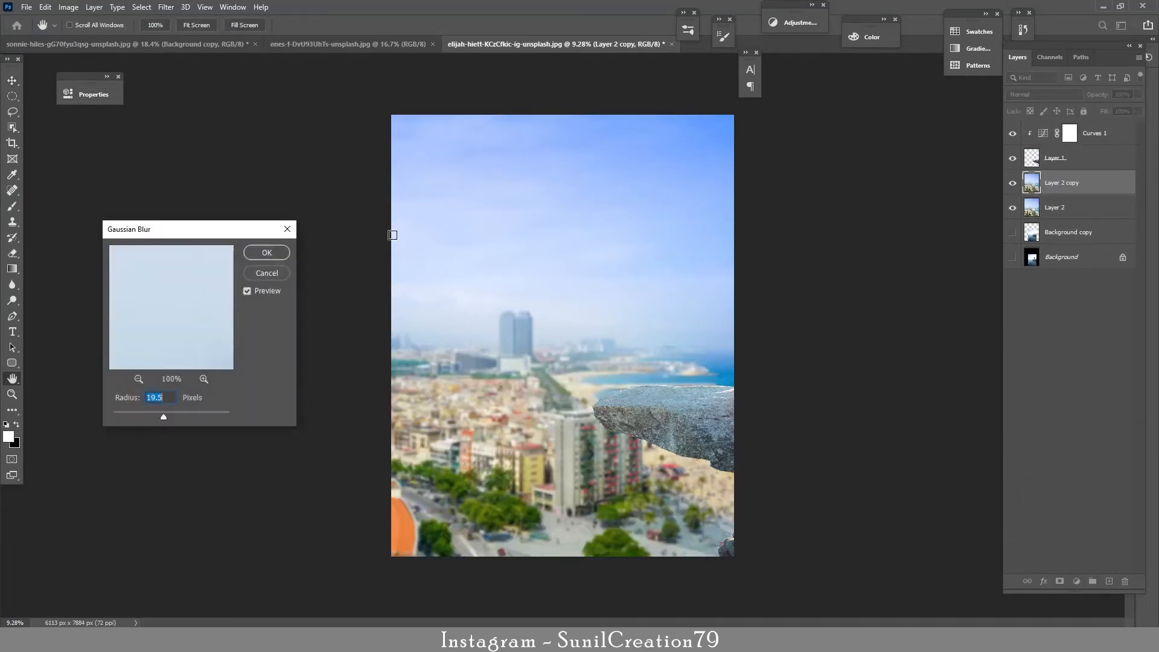
{"action": "left_click", "coordinate": [267, 252]}
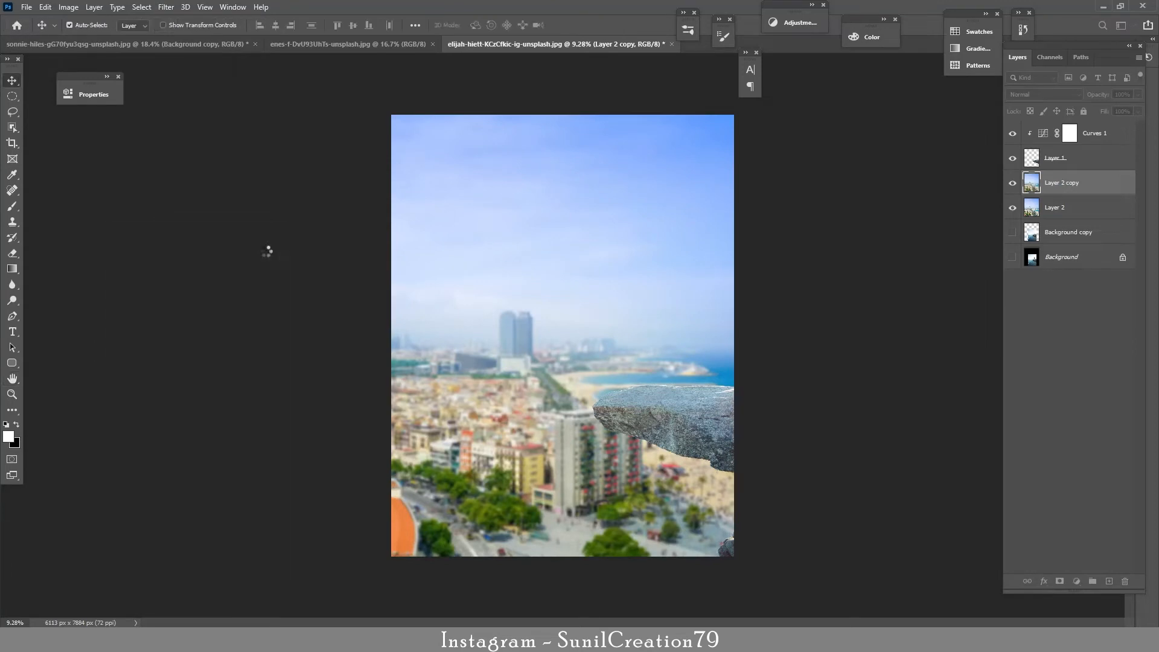
- Bring the seated woman cutout into the composite and place it, unclipped, above the Curves layer
{"action": "left_click", "coordinate": [1061, 163]}
{"action": "left_click", "coordinate": [341, 44]}
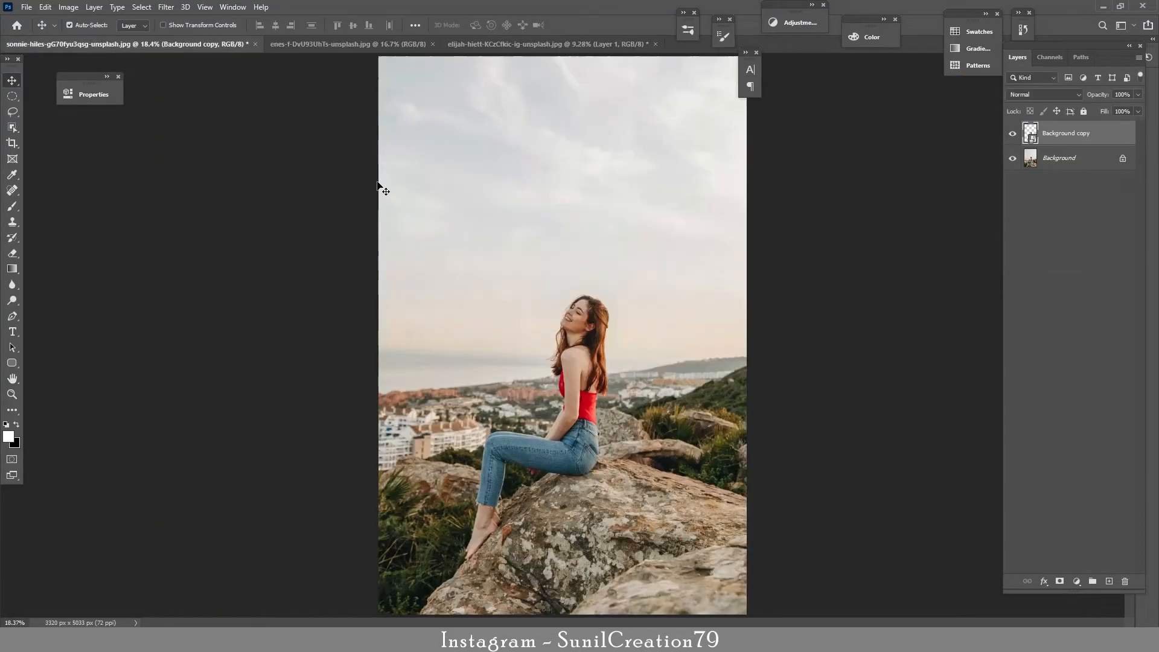
{"action": "left_click_drag", "start_coordinate": [1073, 131], "coordinate": [642, 367]}
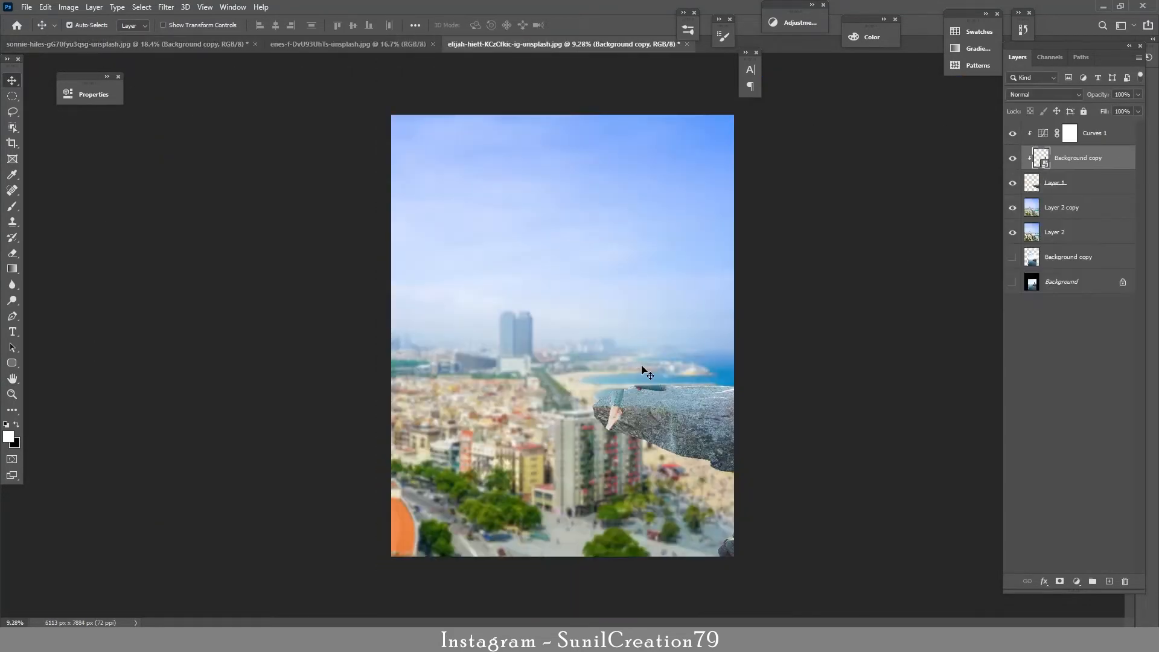
{"action": "left_click_drag", "start_coordinate": [1078, 158], "coordinate": [1076, 123]}
{"action": "left_click", "coordinate": [1078, 146], "text": "alt"}
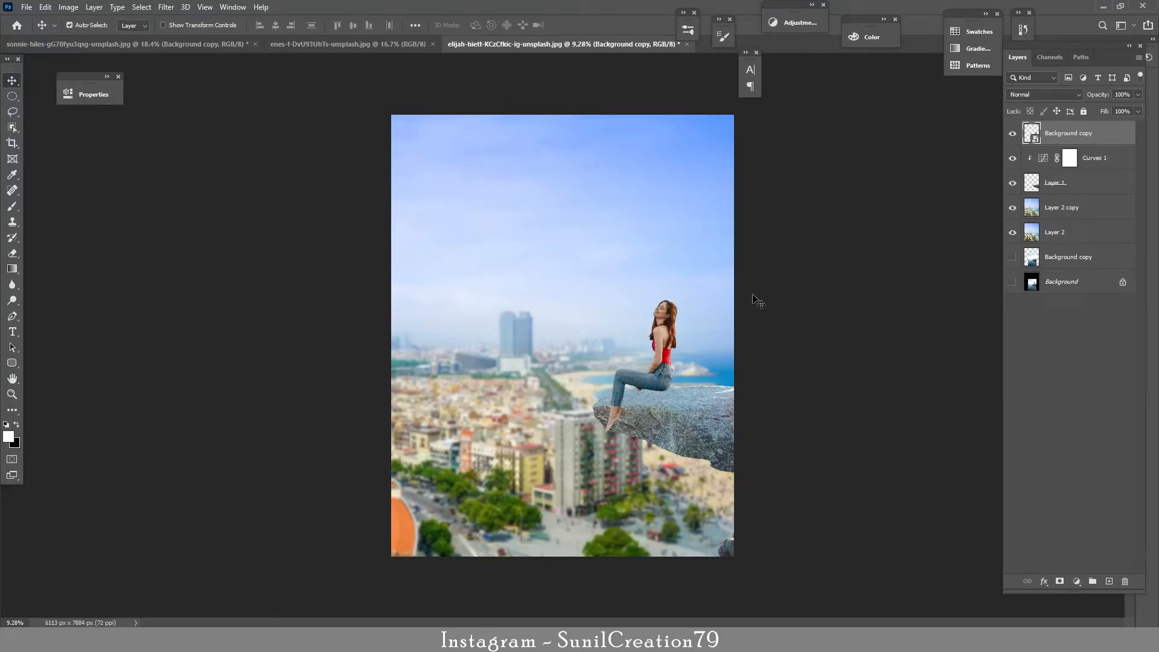
- Enlarge the woman cutout to about 176%, rotate it to about -7.25° and position her at the ledge's outer edge
{"action": "key", "text": "ctrl+t"}
{"action": "left_click_drag", "start_coordinate": [605, 301], "coordinate": [518, 212]}
{"action": "left_click_drag", "start_coordinate": [644, 341], "coordinate": [658, 369]}
{"action": "left_click_drag", "start_coordinate": [554, 224], "coordinate": [540, 234]}
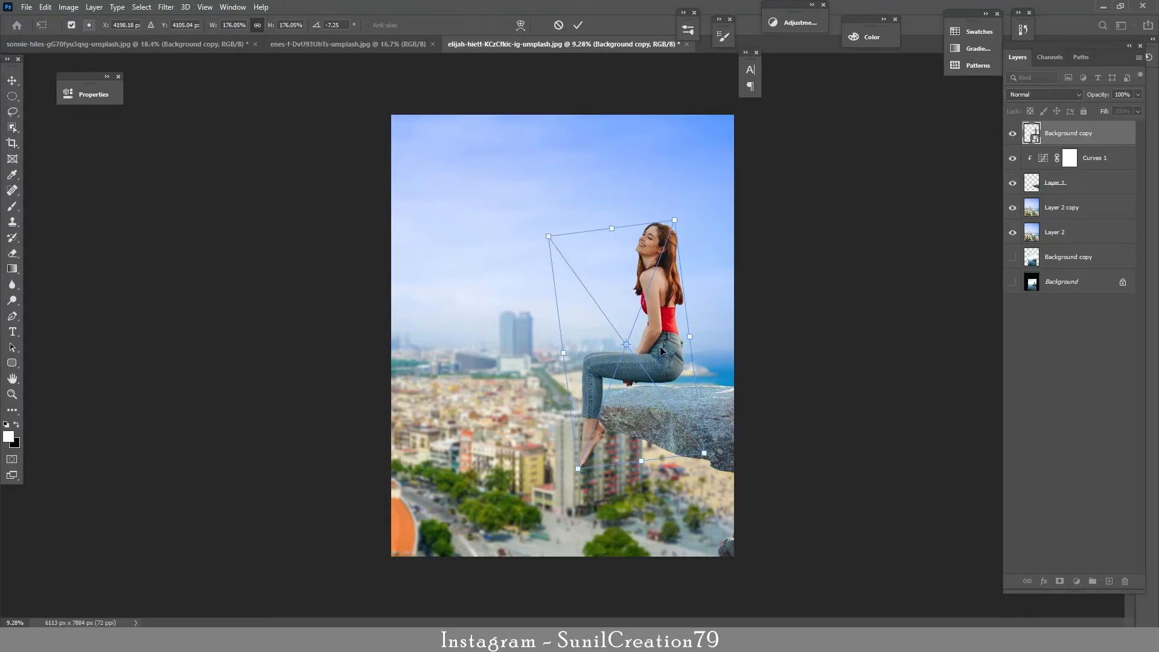
{"action": "left_click_drag", "start_coordinate": [660, 345], "coordinate": [654, 364]}
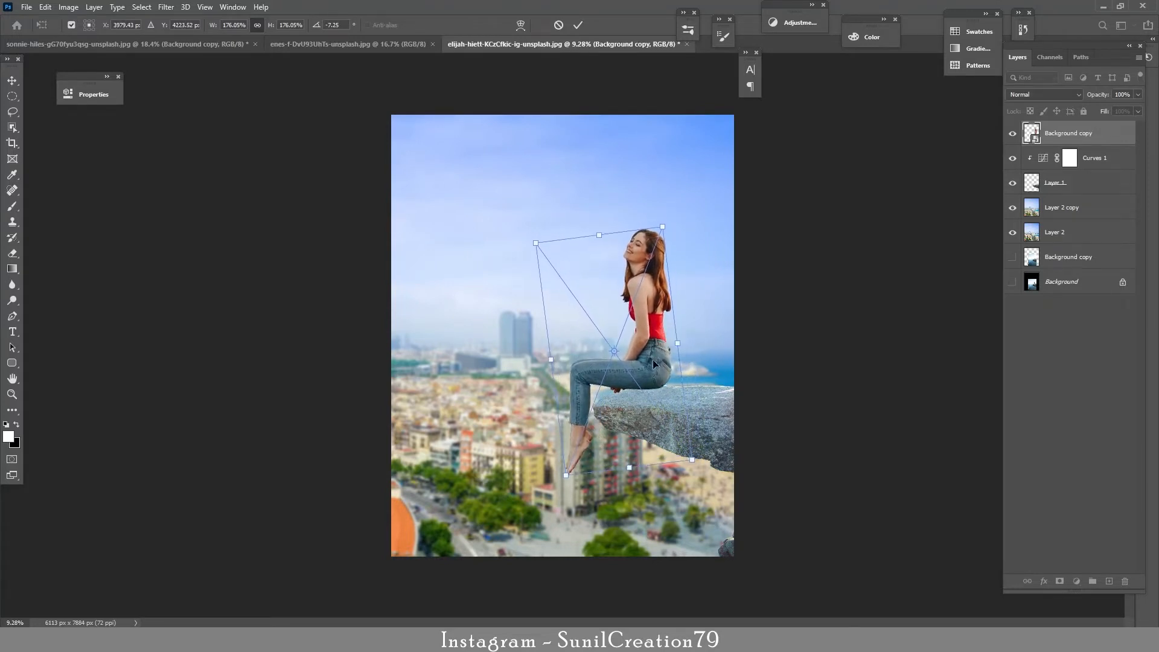
{"action": "key", "text": "Left"}
{"action": "key", "text": "Left"}
{"action": "key", "text": "Left"}
{"action": "key", "text": "Left"}
{"action": "key", "text": "Left"}
{"action": "key", "text": "Left"}
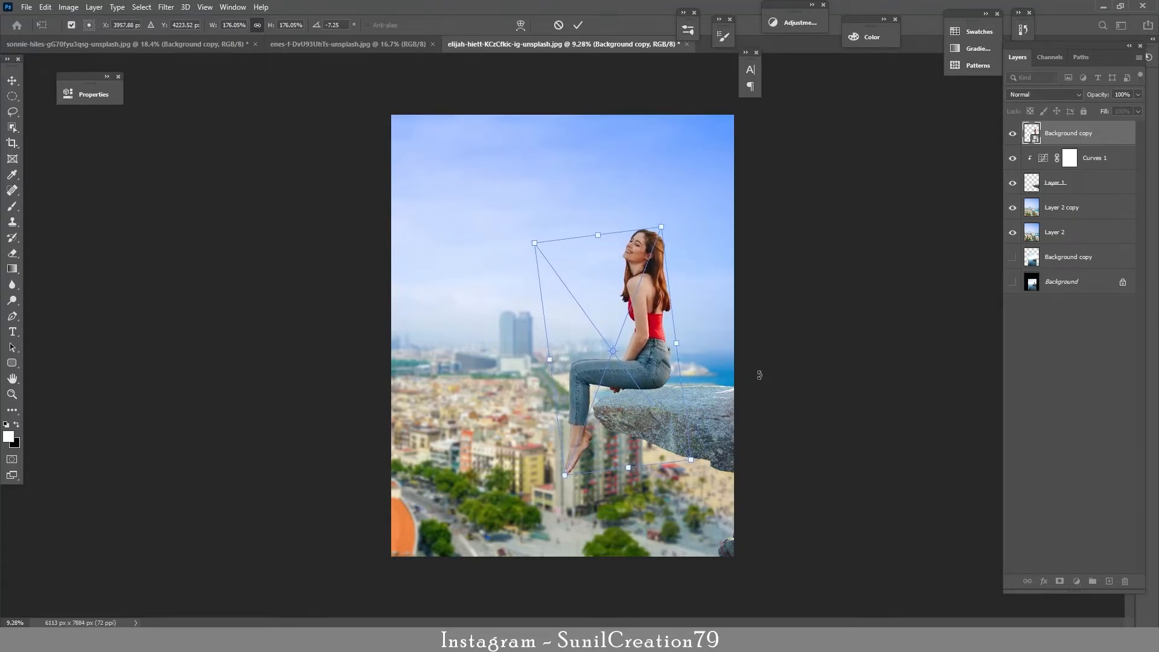
{"action": "key", "text": "Up"}
- Rotate the woman cutout to about 6° and seat her farther right on the rock ledge
{"action": "left_click_drag", "start_coordinate": [739, 342], "coordinate": [734, 385]}
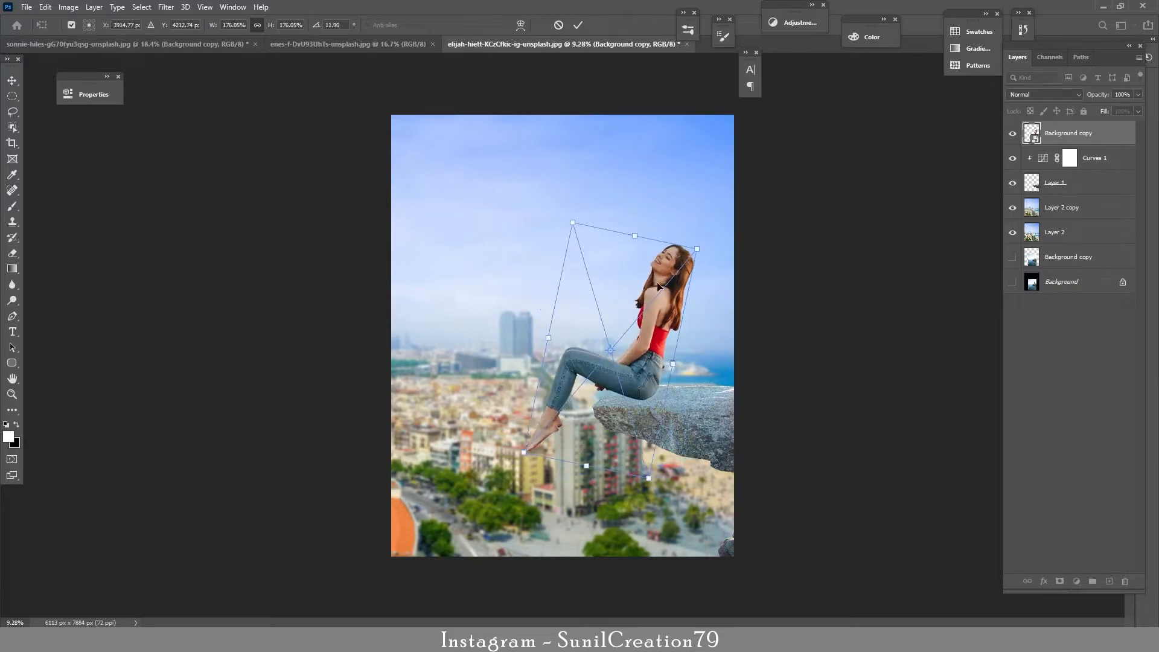
{"action": "left_click_drag", "start_coordinate": [653, 333], "coordinate": [690, 325]}
{"action": "left_click_drag", "start_coordinate": [606, 211], "coordinate": [591, 216]}
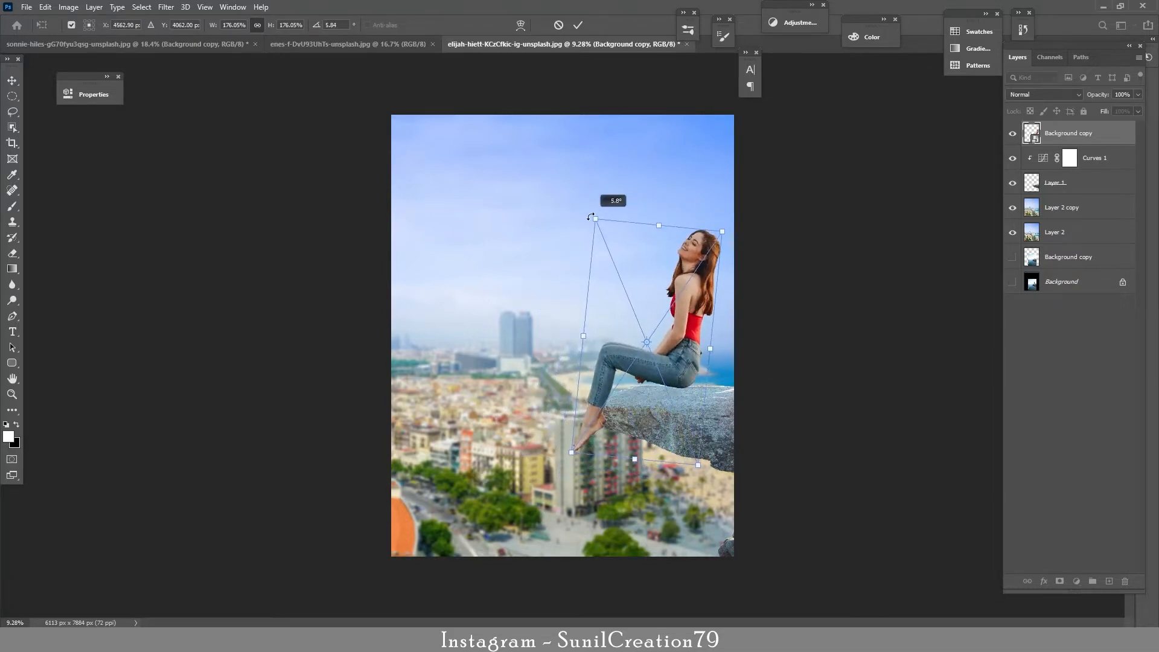
{"action": "key", "text": "Down"}
{"action": "key", "text": "Down"}
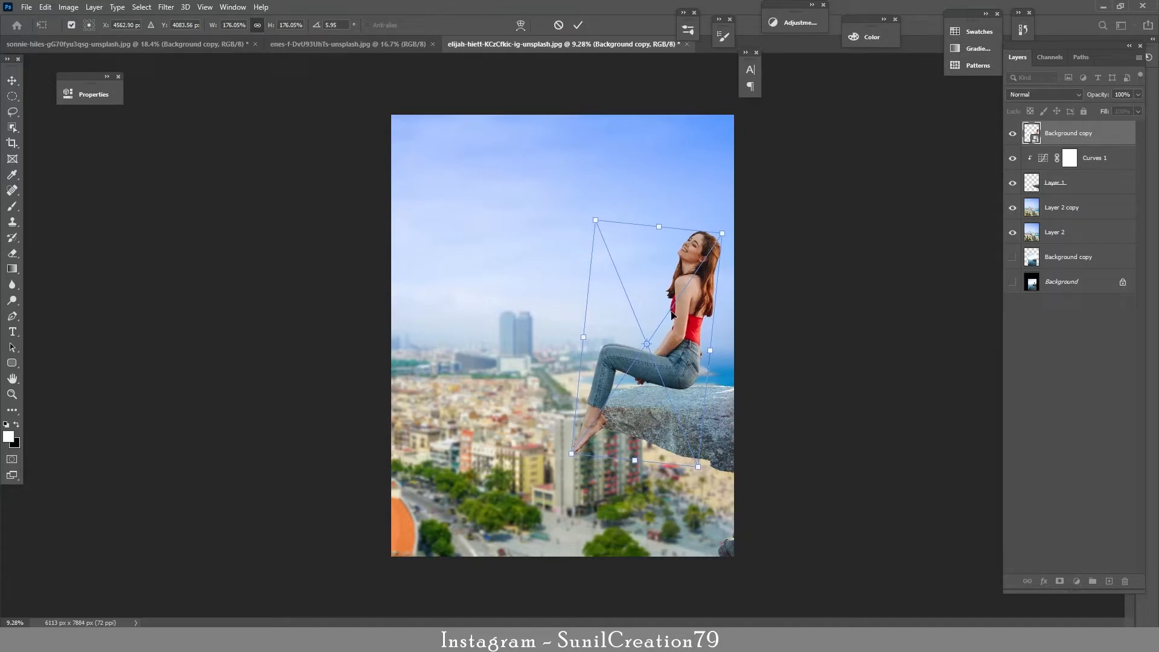
{"action": "key", "text": "Return"}
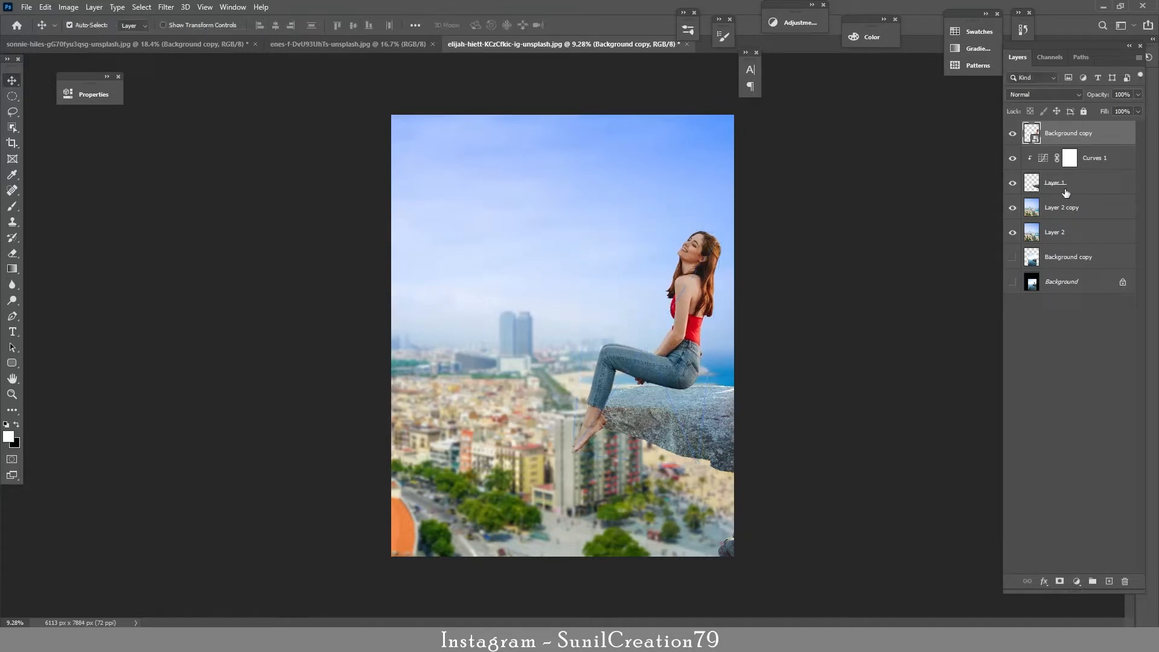
- Add a layer mask to the woman's layer and prepare a black Soft Round brush at 300 px with 0% hardness
{"action": "left_click", "coordinate": [1060, 581]}
{"action": "key", "text": "b"}
{"action": "key", "text": "x"}
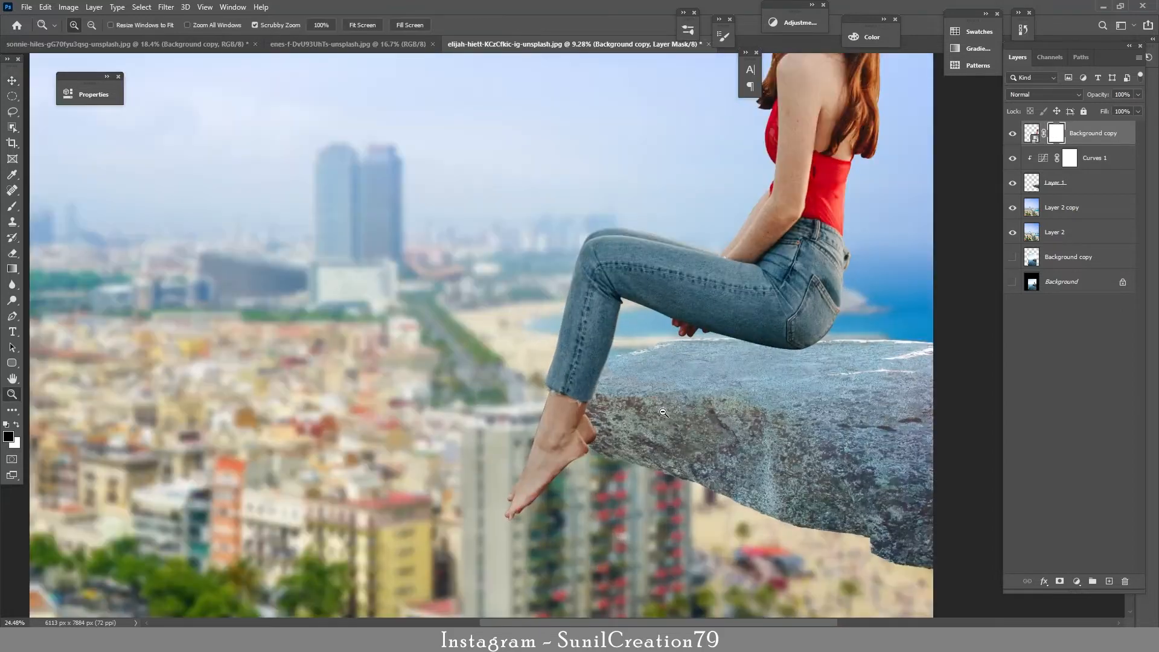
{"action": "scroll", "coordinate": [611, 412], "scroll_direction": "up", "scroll_amount": 3}
{"action": "left_click", "coordinate": [87, 26]}
{"action": "left_click_drag", "start_coordinate": [156, 399], "coordinate": [157, 151]}
{"action": "left_click", "coordinate": [86, 166]}
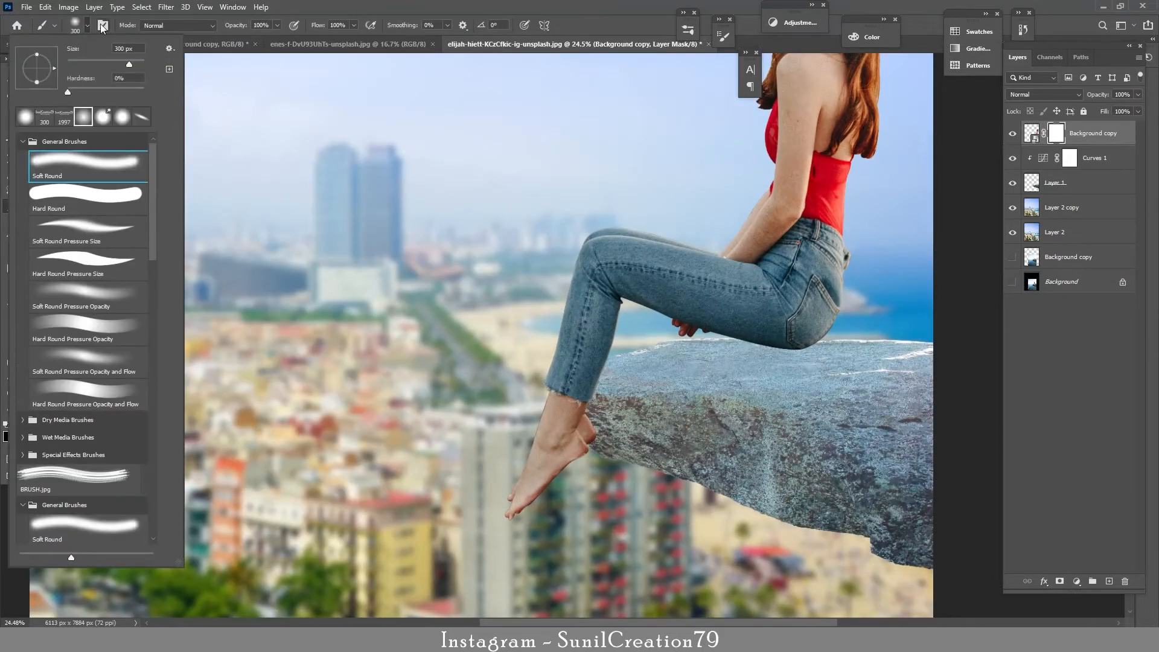
{"action": "left_click", "coordinate": [366, 314]}
- Mask out the lower leg where it overlaps the rock, restoring it outside the rock's outline
{"action": "mouse_move", "coordinate": [615, 416]}
{"action": "left_mouse_down"}
{"action": "mouse_move", "coordinate": [586, 368]}
{"action": "mouse_move", "coordinate": [573, 416]}
{"action": "mouse_move", "coordinate": [596, 371]}
{"action": "left_mouse_up"}
{"action": "scroll", "coordinate": [596, 372], "scroll_direction": "up", "scroll_amount": 4}
{"action": "left_click", "coordinate": [1034, 187], "text": "ctrl"}
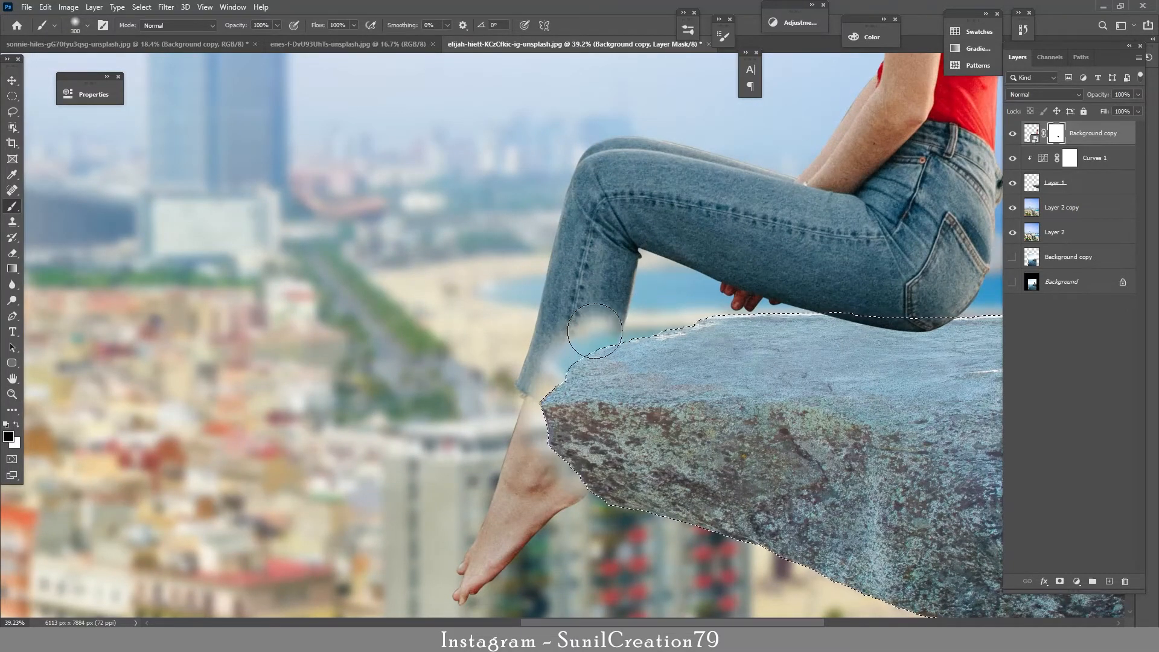
{"action": "key", "text": "x"}
{"action": "mouse_move", "coordinate": [596, 332]}
{"action": "left_mouse_down"}
{"action": "mouse_move", "coordinate": [557, 372]}
{"action": "mouse_move", "coordinate": [564, 460]}
{"action": "mouse_move", "coordinate": [576, 472]}
{"action": "mouse_move", "coordinate": [544, 430]}
{"action": "left_mouse_up"}
{"action": "key", "text": "ctrl+d"}
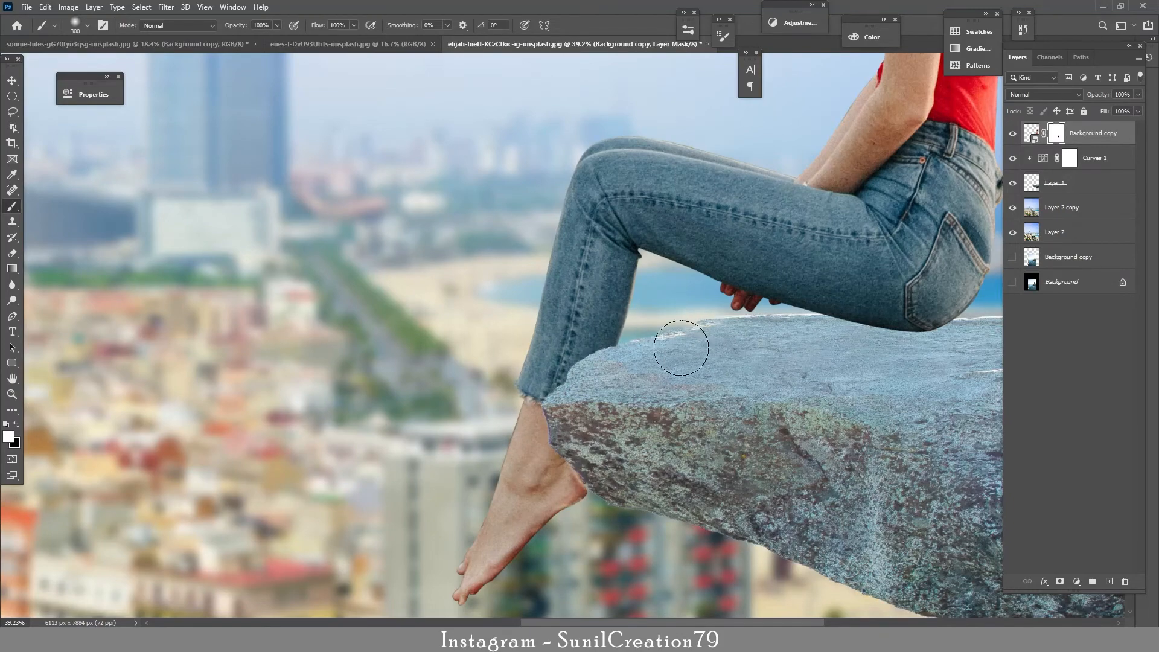
{"action": "key", "text": "z"}
{"action": "left_click_drag", "start_coordinate": [683, 355], "coordinate": [640, 374]}
{"action": "left_click_drag", "start_coordinate": [727, 387], "coordinate": [729, 388]}
{"action": "key", "text": "b"}
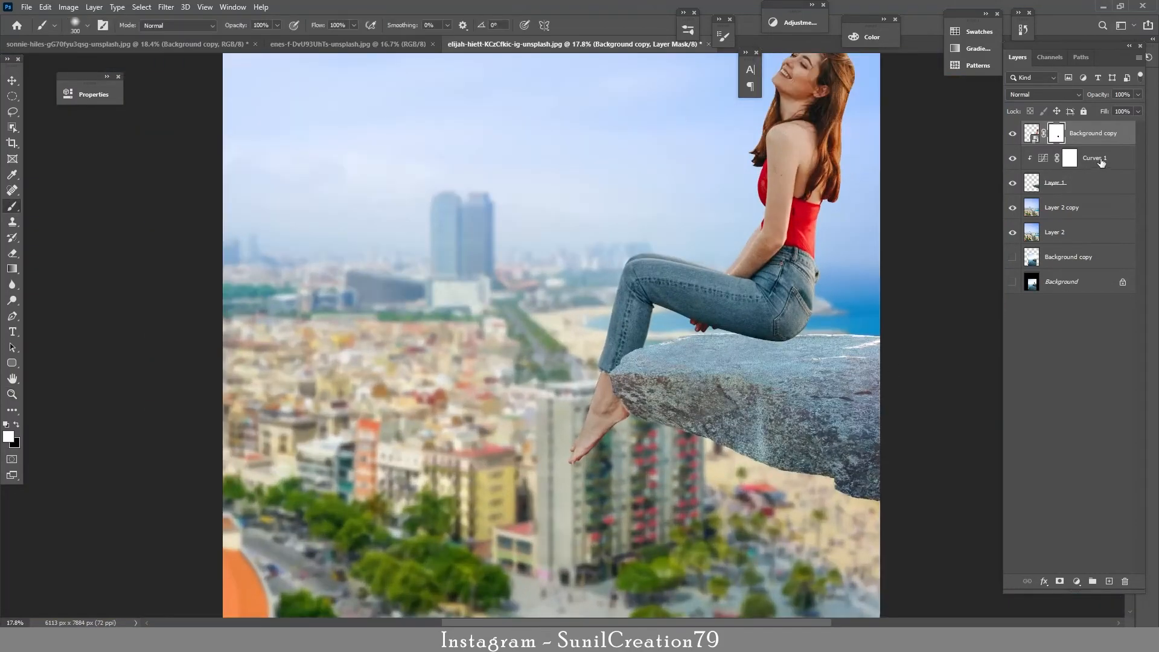
- Add a new layer above the Curves layer and flatten the brush tip into a narrow ellipse
{"action": "left_click", "coordinate": [1100, 163]}
{"action": "left_click", "coordinate": [1109, 582]}
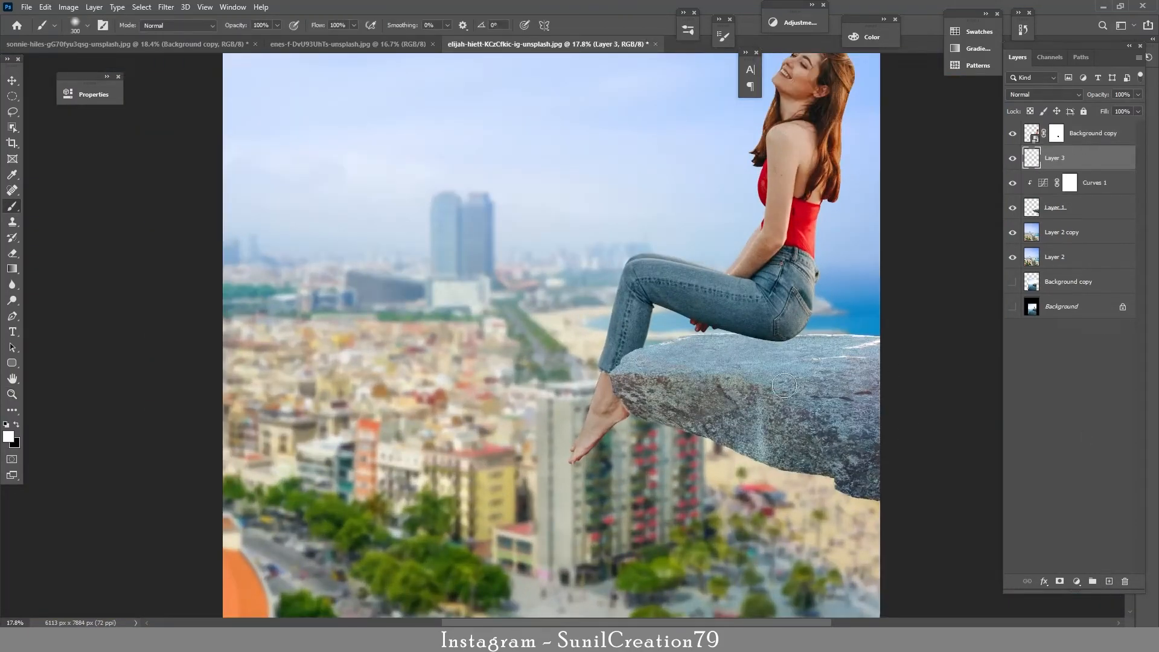
{"action": "left_click", "coordinate": [106, 28]}
{"action": "left_click_drag", "start_coordinate": [670, 155], "coordinate": [671, 163]}
{"action": "left_click", "coordinate": [723, 37]}
- Clip the new layer to the rock and paint a dark rock-sampled shadow beneath the woman at 600 px and 10% flow
{"action": "left_click", "coordinate": [803, 390], "text": "alt"}
{"action": "key", "text": "shift+1"}
{"action": "key", "text": "bracketright"}
{"action": "key", "text": "bracketright"}
{"action": "key", "text": "bracketright"}
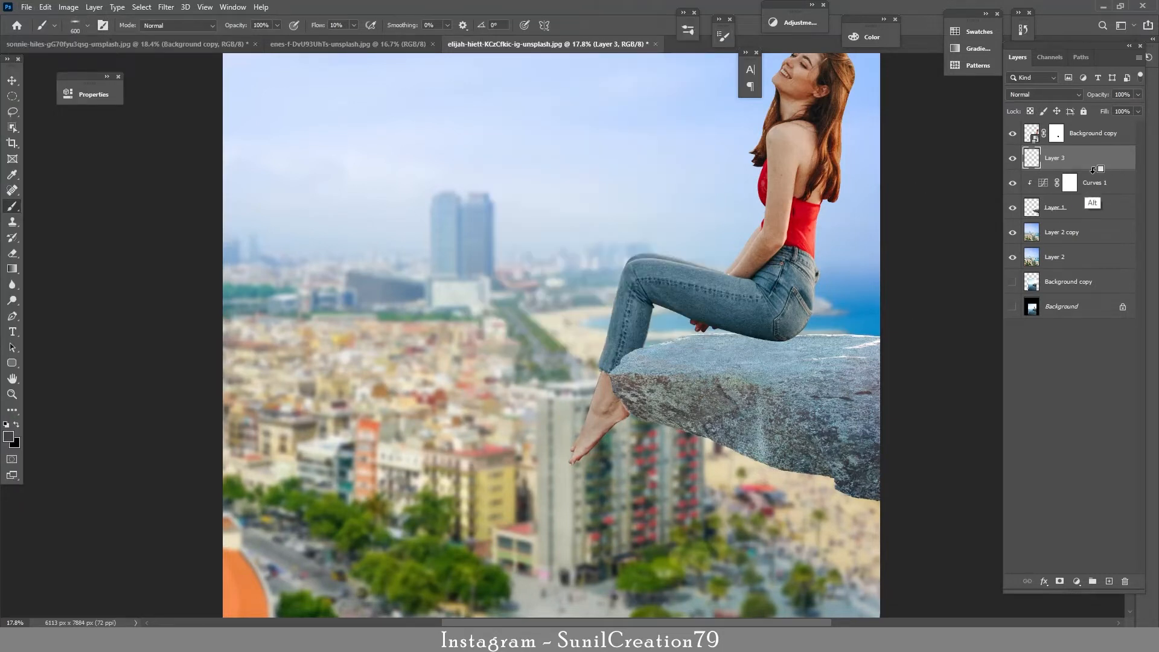
{"action": "left_click", "coordinate": [1094, 170], "text": "alt"}
{"action": "mouse_move", "coordinate": [852, 341]}
{"action": "left_mouse_down"}
{"action": "mouse_move", "coordinate": [712, 339]}
{"action": "mouse_move", "coordinate": [650, 356]}
{"action": "mouse_move", "coordinate": [779, 340]}
{"action": "mouse_move", "coordinate": [696, 338]}
{"action": "mouse_move", "coordinate": [716, 336]}
{"action": "left_mouse_up"}
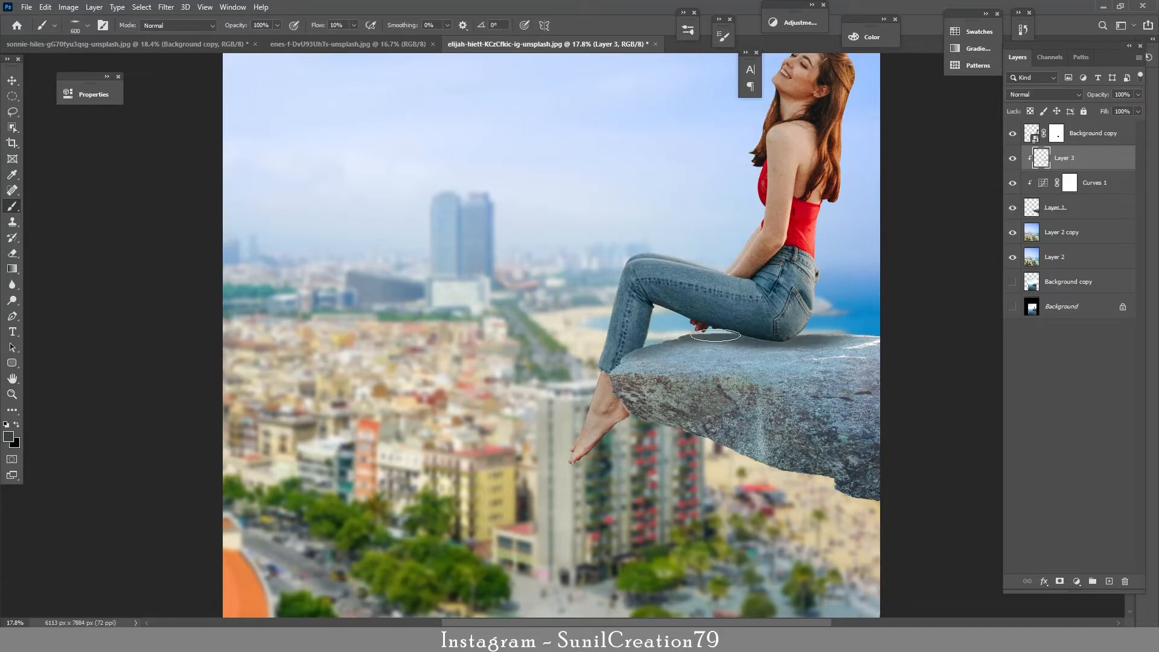
- Add a new layer clipped to the woman's layer and shade the underside of her jeans at 10% flow
{"action": "left_click", "coordinate": [1082, 136]}
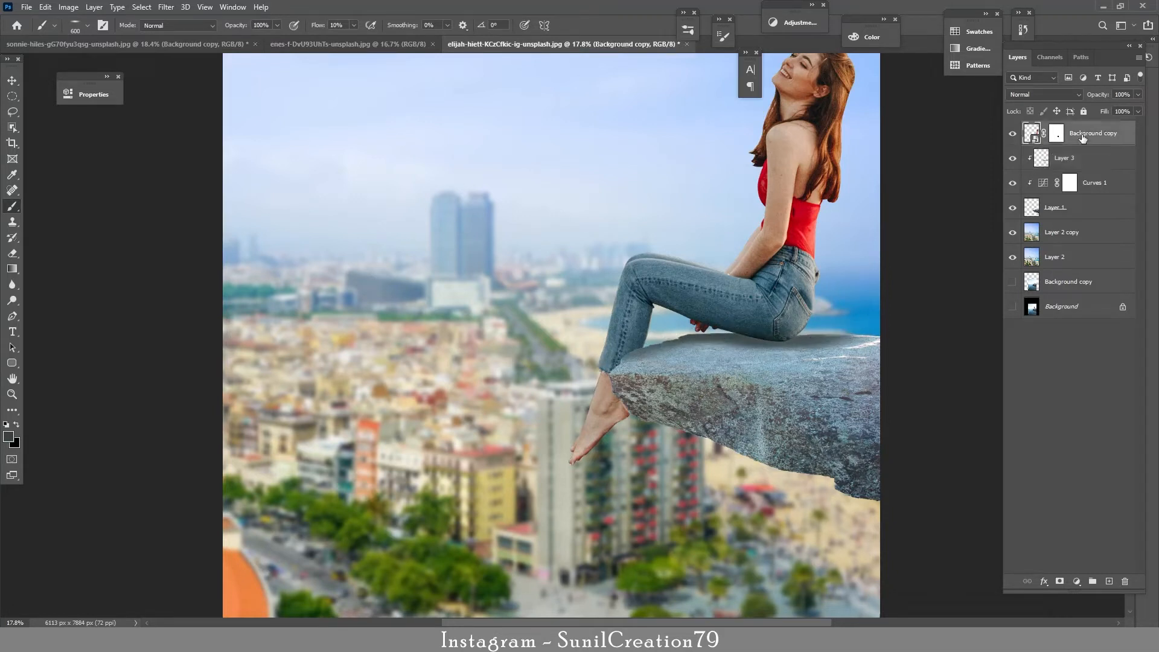
{"action": "left_click", "coordinate": [1110, 581]}
{"action": "key", "text": "ctrl+alt+g"}
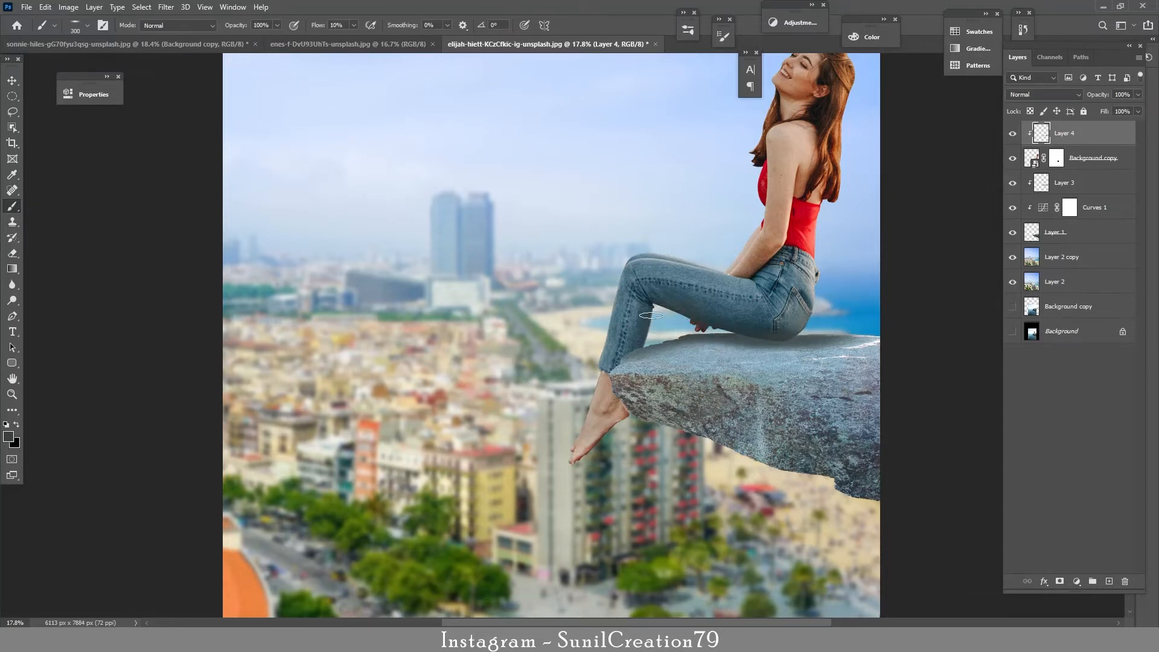
{"action": "key", "text": "bracketright"}
{"action": "key", "text": "bracketright"}
{"action": "key", "text": "bracketright"}
- Darken the rock shadow layer by lowering its lightness with Hue/Saturation
{"action": "left_click", "coordinate": [1064, 182]}
{"action": "left_click", "coordinate": [68, 7]}
{"action": "mouse_move", "coordinate": [84, 34]}
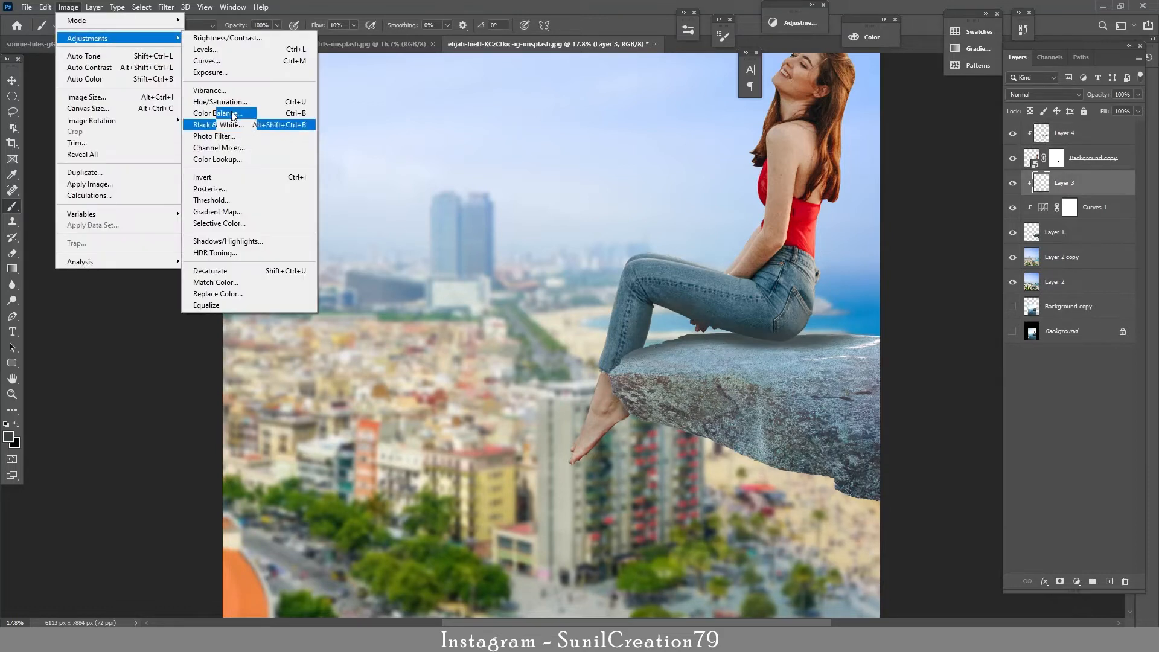
{"action": "left_click", "coordinate": [284, 109]}
{"action": "left_click_drag", "start_coordinate": [410, 210], "coordinate": [382, 212]}
{"action": "left_click", "coordinate": [545, 89]}
- Set the lightness of the jeans shading layer to -47 with Hue/Saturation
{"action": "left_click", "coordinate": [1064, 133]}
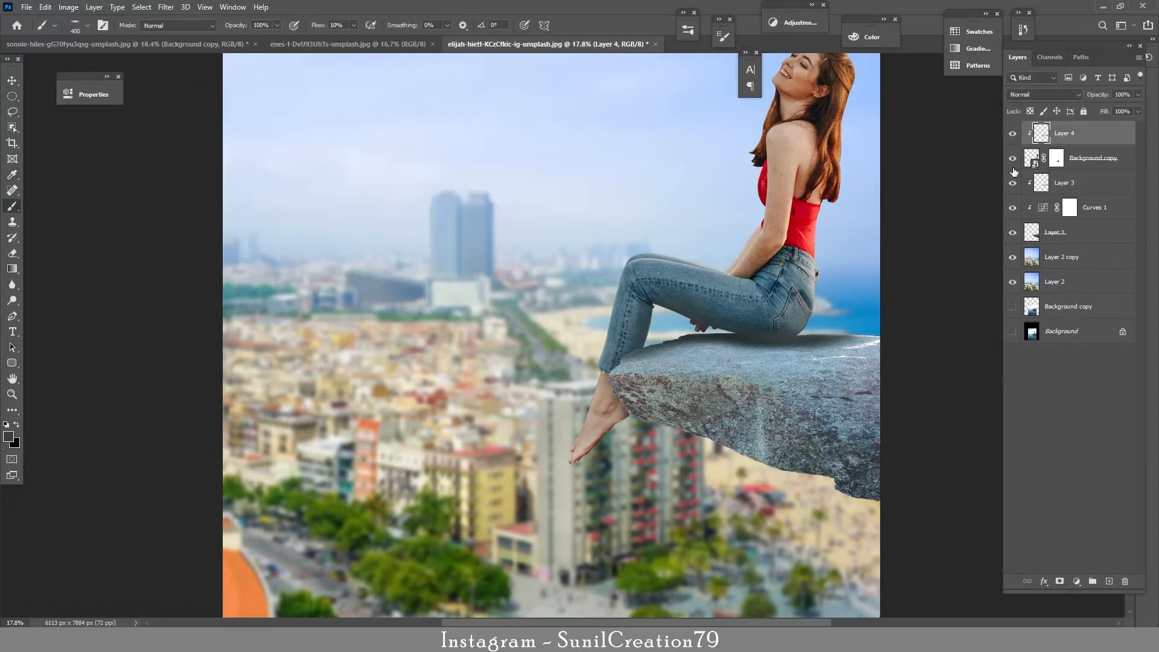
{"action": "left_click", "coordinate": [68, 6]}
{"action": "mouse_move", "coordinate": [87, 38]}
{"action": "left_click", "coordinate": [230, 104]}
{"action": "type", "text": "-"}
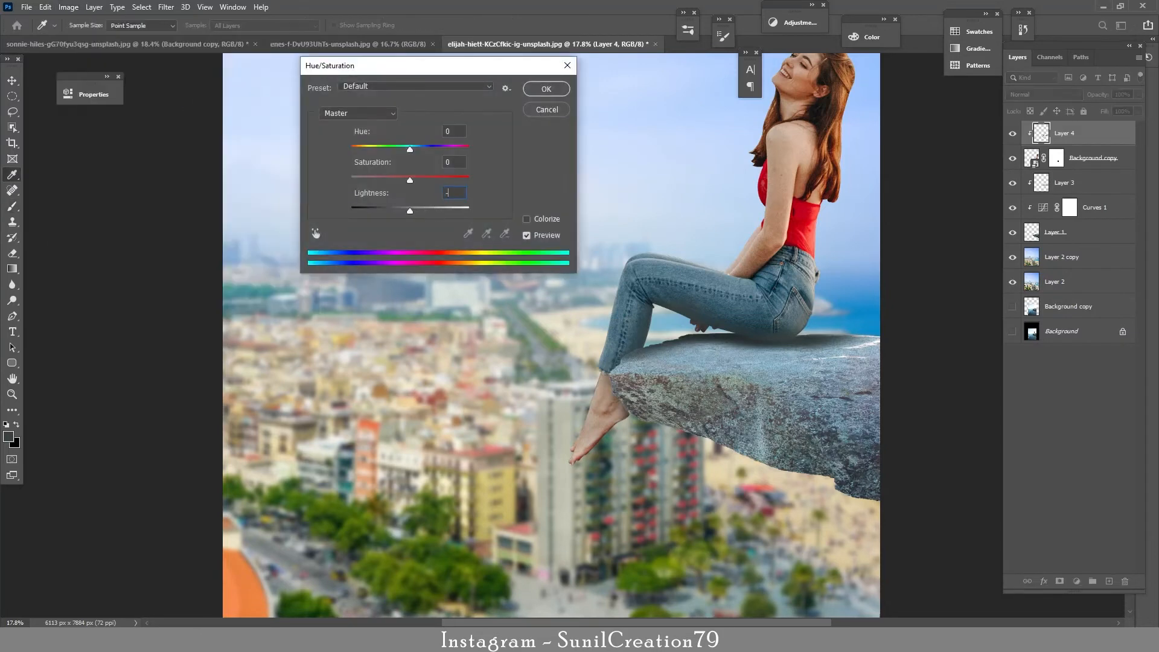
{"action": "type", "text": "47"}
{"action": "key", "text": "Return"}
- Erase the lower edge of the rock shadow between her lower leg and her hands
{"action": "left_click_drag", "start_coordinate": [771, 347], "coordinate": [841, 347]}
{"action": "left_click", "coordinate": [1012, 184]}
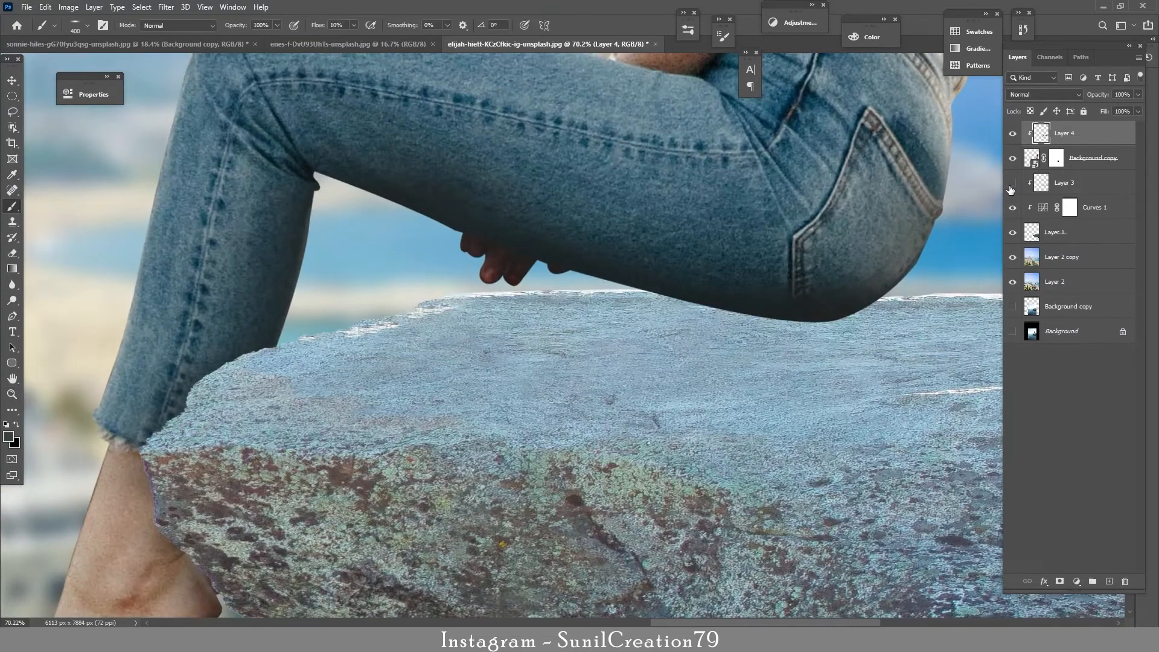
{"action": "left_click", "coordinate": [1012, 184]}
{"action": "left_click", "coordinate": [1065, 183]}
{"action": "key", "text": "bracketleft"}
{"action": "key", "text": "bracketleft"}
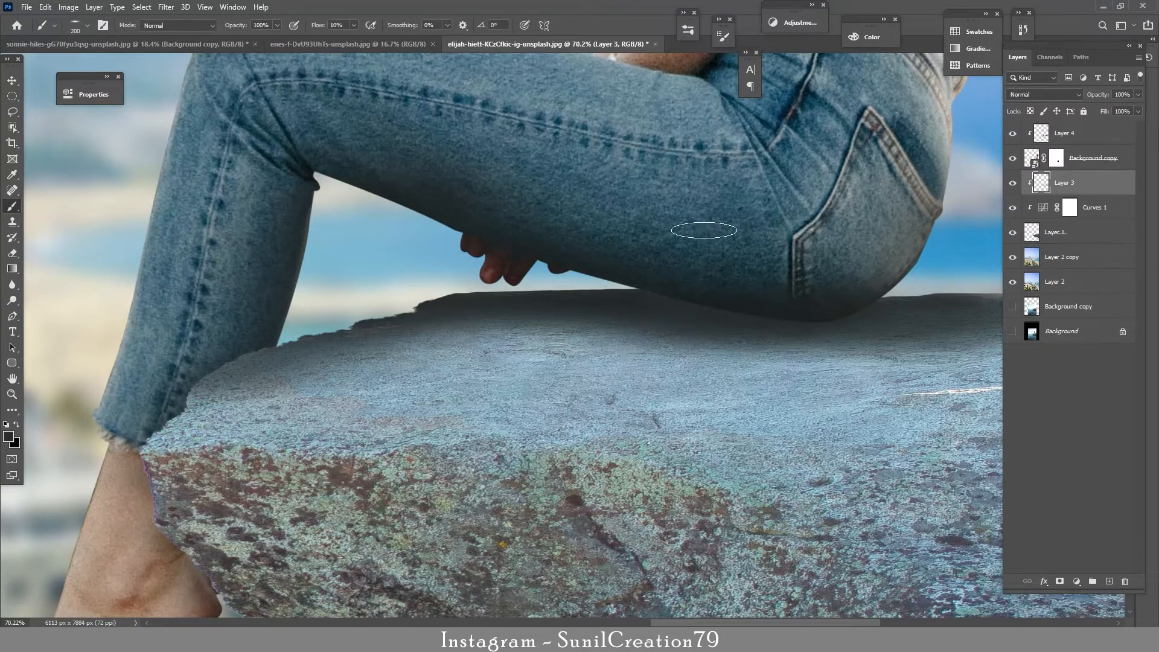
{"action": "key", "text": "e"}
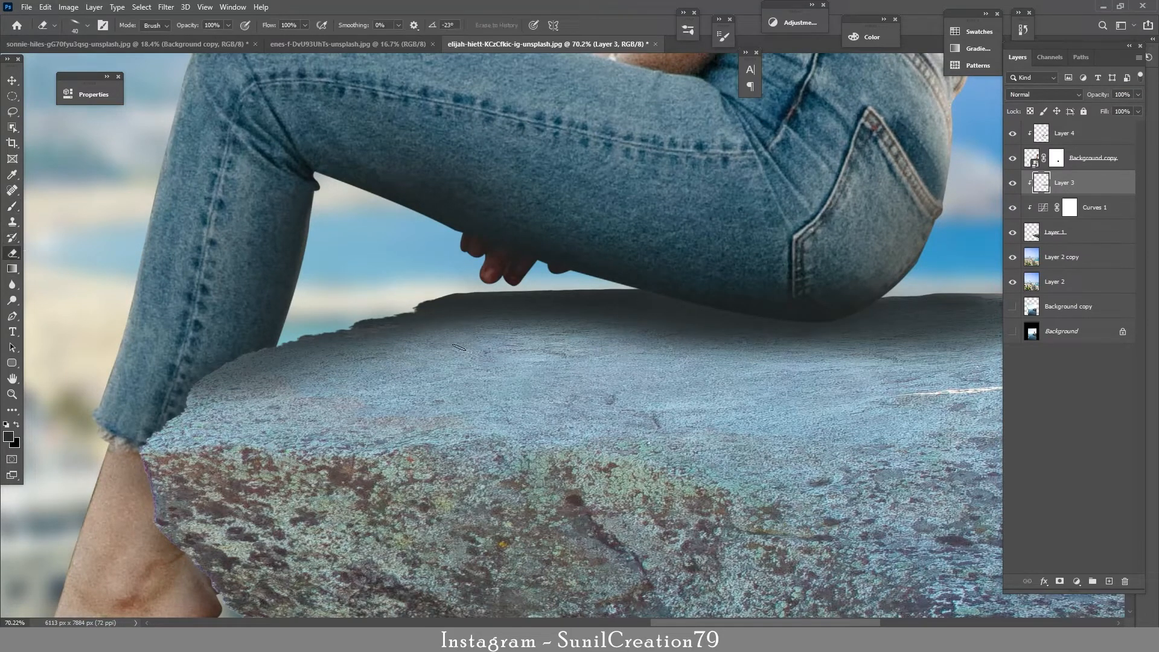
{"action": "mouse_move", "coordinate": [212, 422]}
{"action": "left_mouse_down"}
{"action": "mouse_move", "coordinate": [355, 363]}
{"action": "mouse_move", "coordinate": [586, 344]}
{"action": "left_mouse_up"}
{"action": "key", "text": "z"}
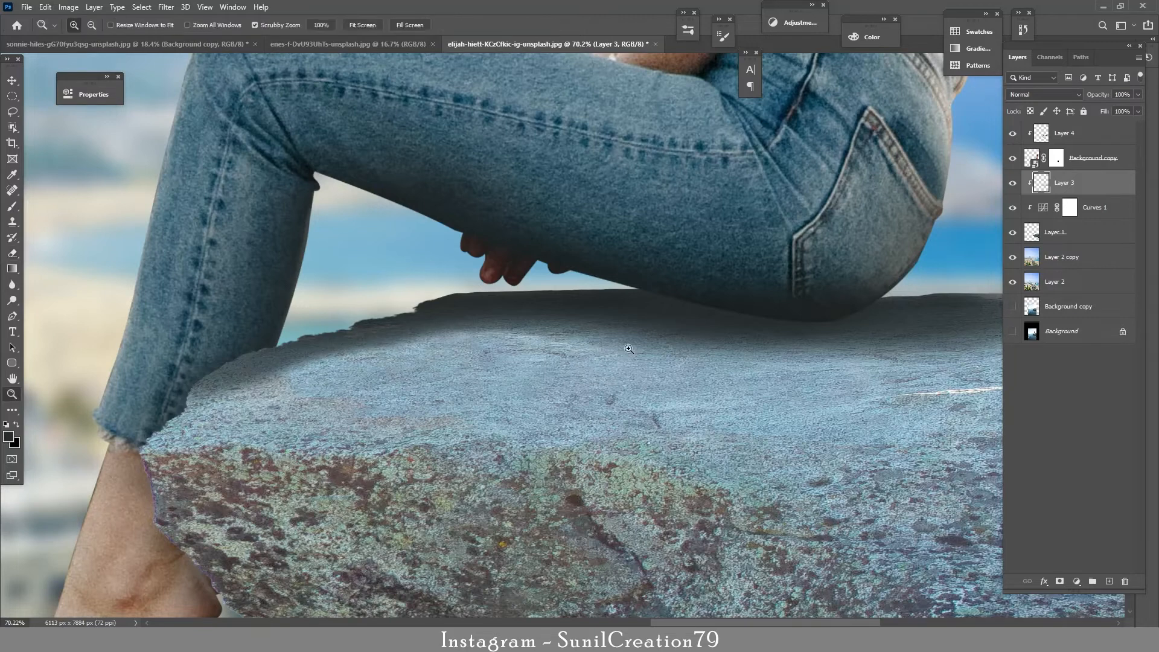
{"action": "mouse_move", "coordinate": [659, 347]}
{"action": "left_mouse_down"}
{"action": "mouse_move", "coordinate": [605, 380]}
{"action": "mouse_move", "coordinate": [640, 380]}
{"action": "left_mouse_up"}
- Erase the excess rock shadow beside her calf and behind her hips, using a 175 px eraser for the final trimming
{"action": "key", "text": "e"}
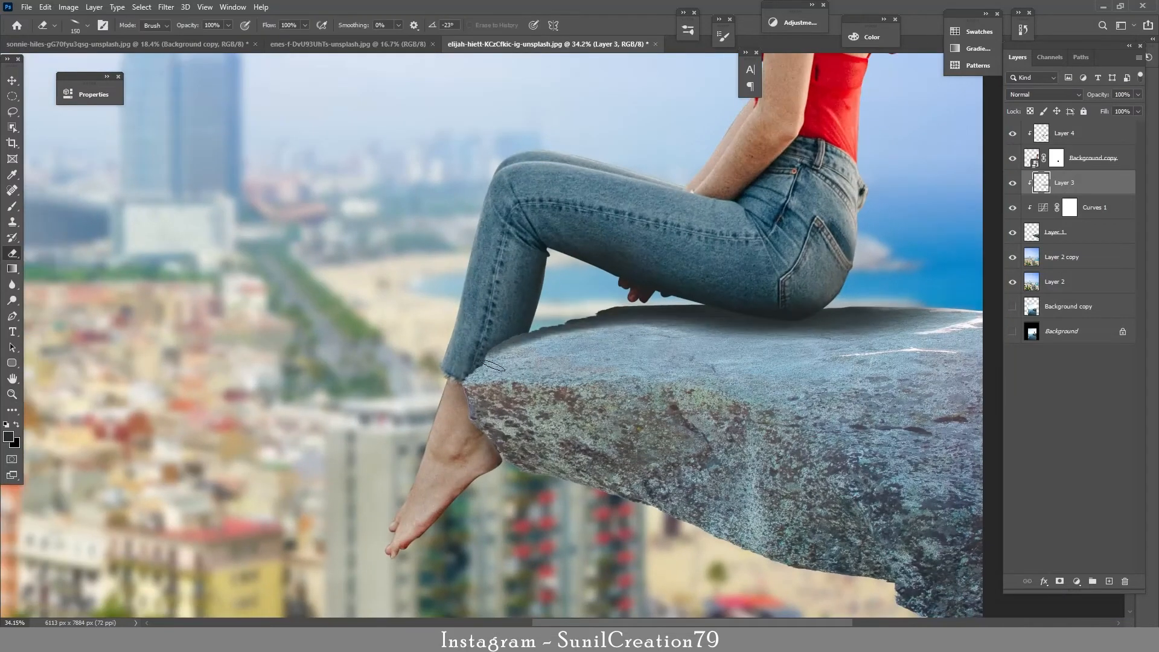
{"action": "left_click_drag", "start_coordinate": [493, 365], "coordinate": [579, 334]}
{"action": "key", "text": "]"}
{"action": "mouse_move", "coordinate": [817, 361]}
{"action": "left_mouse_down"}
{"action": "mouse_move", "coordinate": [945, 327]}
{"action": "mouse_move", "coordinate": [931, 316]}
{"action": "mouse_move", "coordinate": [912, 331]}
{"action": "mouse_move", "coordinate": [907, 309]}
{"action": "mouse_move", "coordinate": [894, 308]}
{"action": "mouse_move", "coordinate": [864, 336]}
{"action": "left_mouse_up"}
{"action": "key", "text": "["}
{"action": "key", "text": "["}
{"action": "key", "text": "["}
{"action": "key", "text": "["}
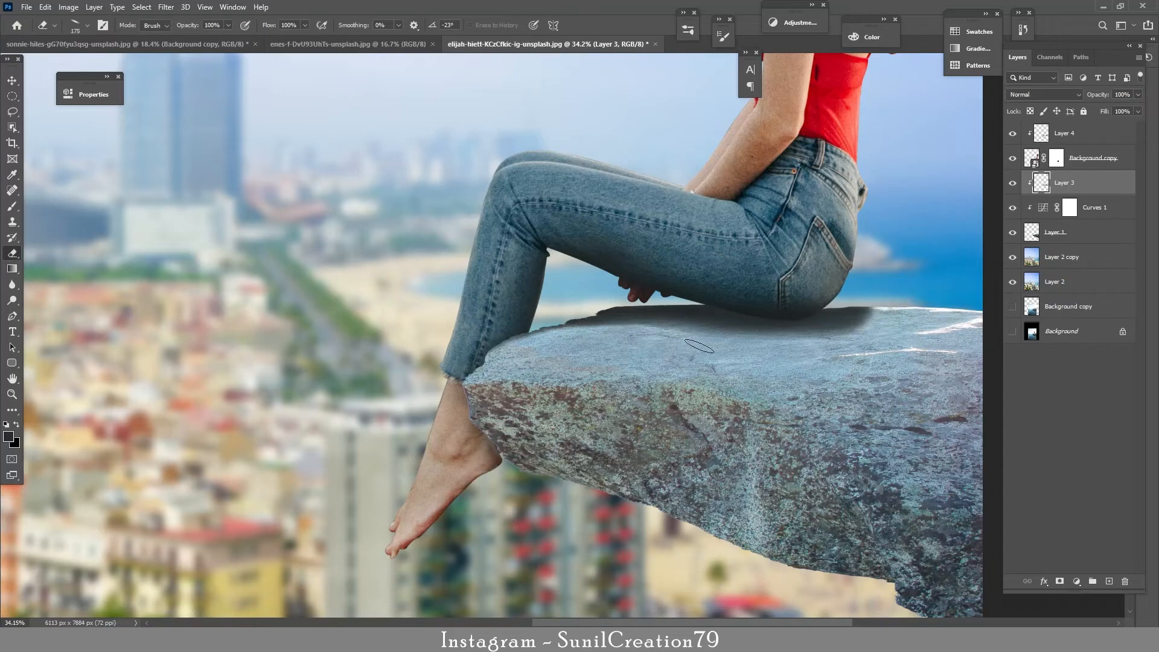
{"action": "mouse_move", "coordinate": [691, 332]}
{"action": "left_mouse_down"}
{"action": "mouse_move", "coordinate": [748, 345]}
{"action": "mouse_move", "coordinate": [870, 318]}
{"action": "left_mouse_up"}
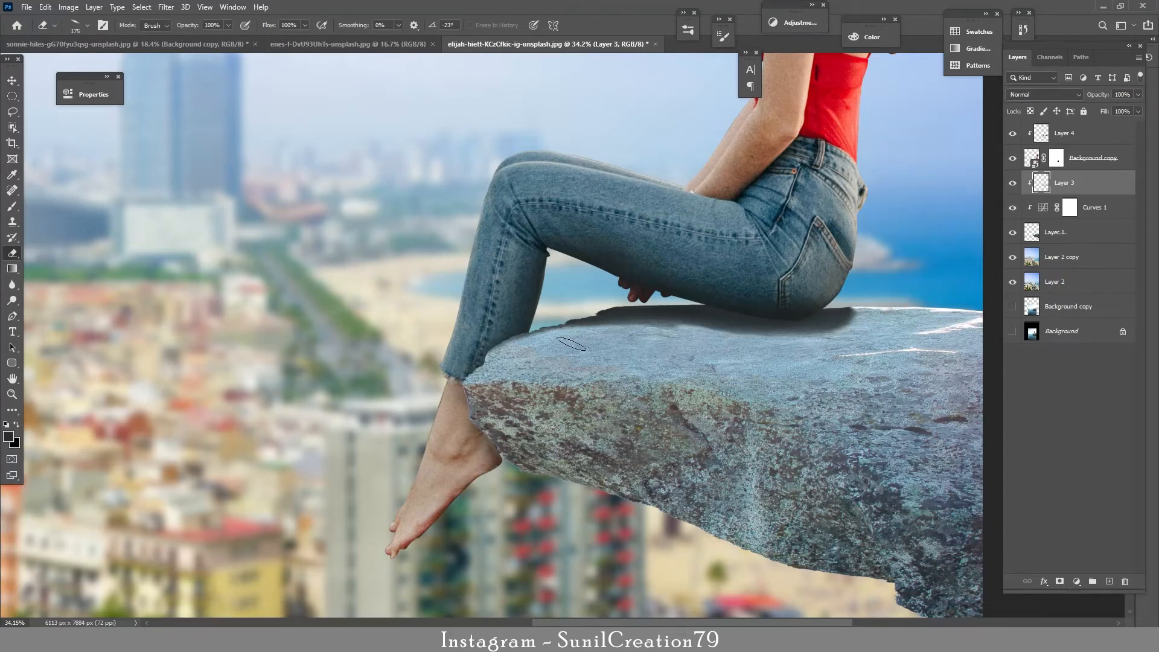
{"action": "left_click_drag", "start_coordinate": [571, 344], "coordinate": [732, 348]}
{"action": "left_click_drag", "start_coordinate": [827, 353], "coordinate": [774, 396]}
- Lower the opacity of the rock shadow layer and set the jeans shading layer's opacity to 76%
{"action": "left_click_drag", "start_coordinate": [1097, 97], "coordinate": [1100, 97]}
{"action": "left_click", "coordinate": [1064, 137]}
{"action": "left_click", "coordinate": [1087, 183]}
- Add another layer clipped to the rock and paint a tight contact shadow under her thigh and hips at 200 px
{"action": "left_click_drag", "start_coordinate": [681, 414], "coordinate": [786, 387]}
{"action": "left_click", "coordinate": [1108, 580]}
{"action": "left_click", "coordinate": [1070, 193], "text": "alt"}
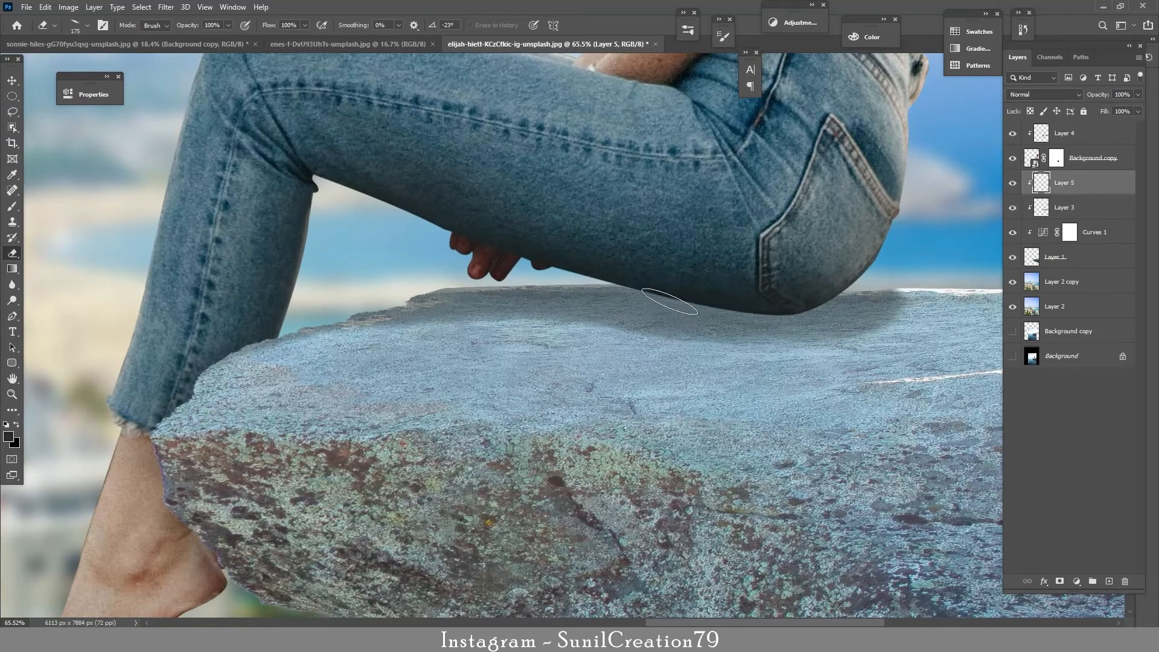
{"action": "key", "text": "b"}
{"action": "mouse_move", "coordinate": [616, 296]}
{"action": "left_mouse_down"}
{"action": "mouse_move", "coordinate": [681, 293]}
{"action": "mouse_move", "coordinate": [557, 287]}
{"action": "left_mouse_up"}
{"action": "mouse_move", "coordinate": [719, 302]}
{"action": "left_mouse_down"}
{"action": "mouse_move", "coordinate": [823, 277]}
{"action": "mouse_move", "coordinate": [823, 298]}
{"action": "mouse_move", "coordinate": [652, 292]}
{"action": "mouse_move", "coordinate": [749, 314]}
{"action": "left_mouse_up"}
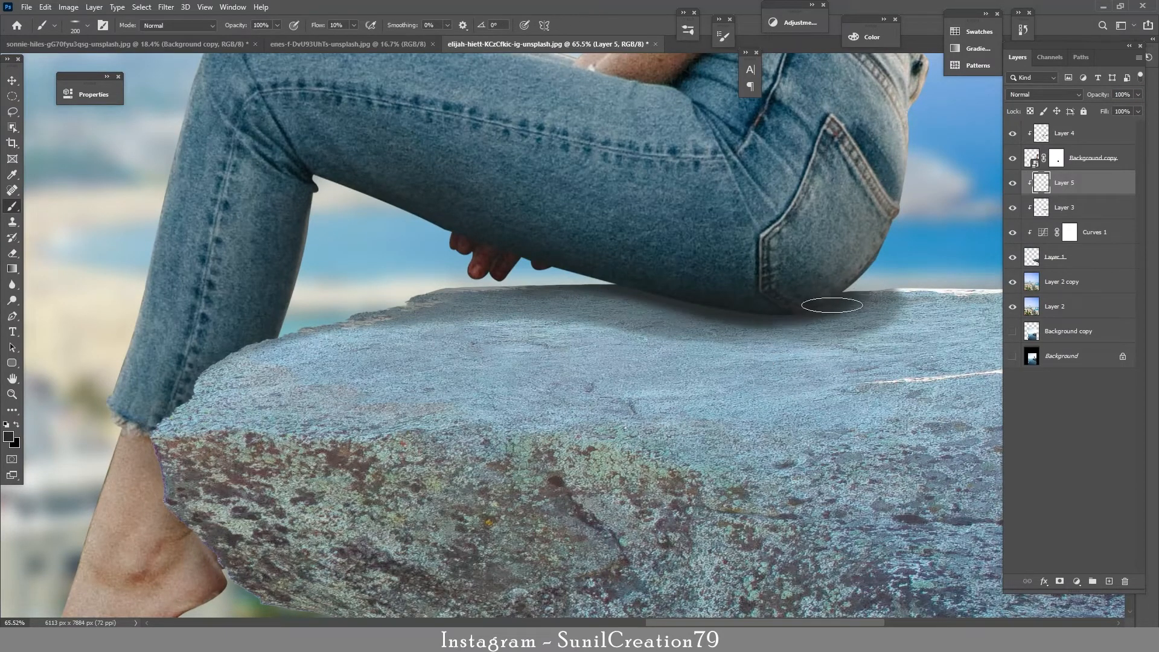
{"action": "mouse_move", "coordinate": [823, 305]}
{"action": "left_mouse_down"}
{"action": "mouse_move", "coordinate": [439, 295]}
{"action": "mouse_move", "coordinate": [633, 294]}
{"action": "left_mouse_up"}
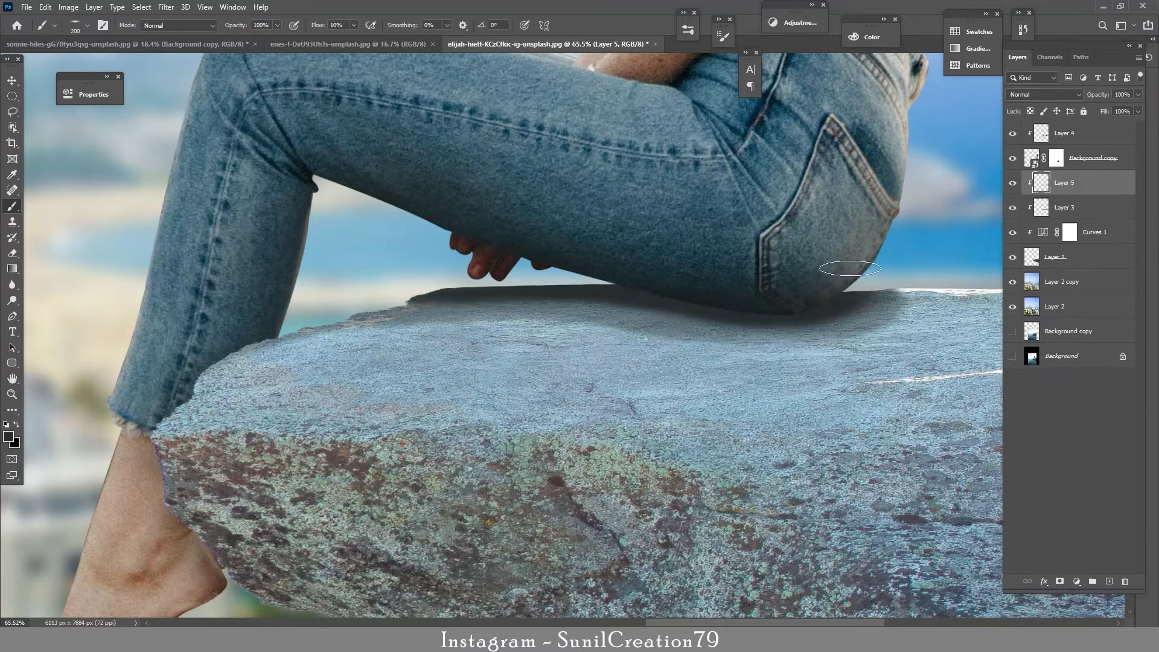
{"action": "key", "text": "ctrl+0"}
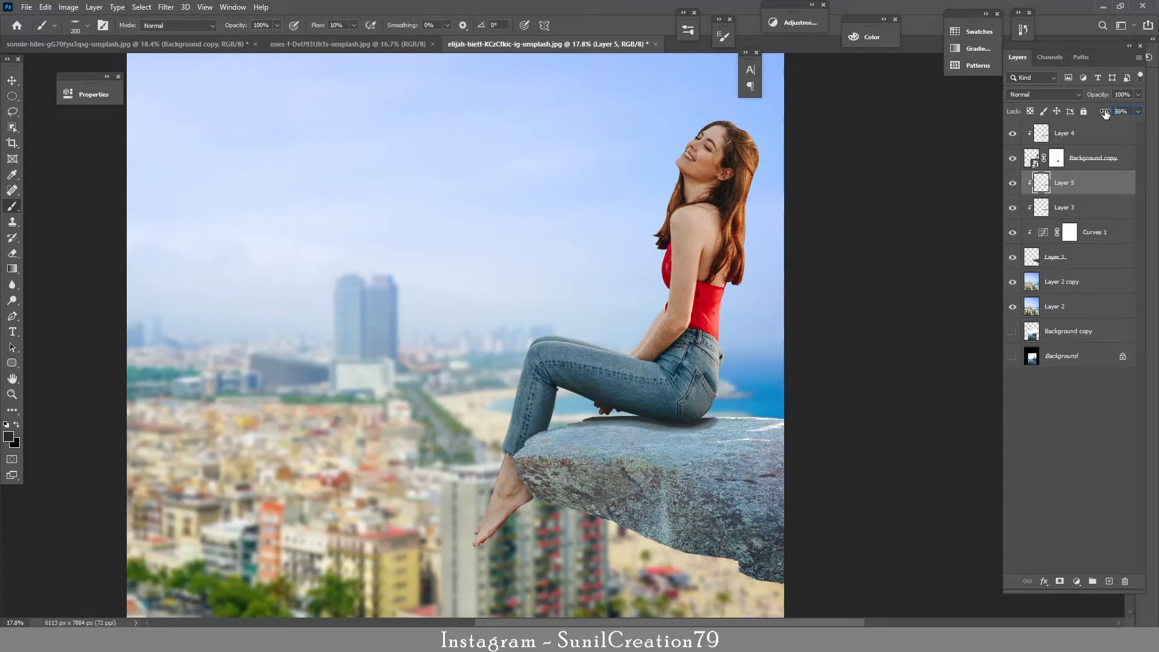
- Try a different fill setting for the contact shadow layer
{"action": "left_click_drag", "start_coordinate": [1105, 113], "coordinate": [1148, 130]}
{"action": "left_click_drag", "start_coordinate": [669, 430], "coordinate": [687, 437]}
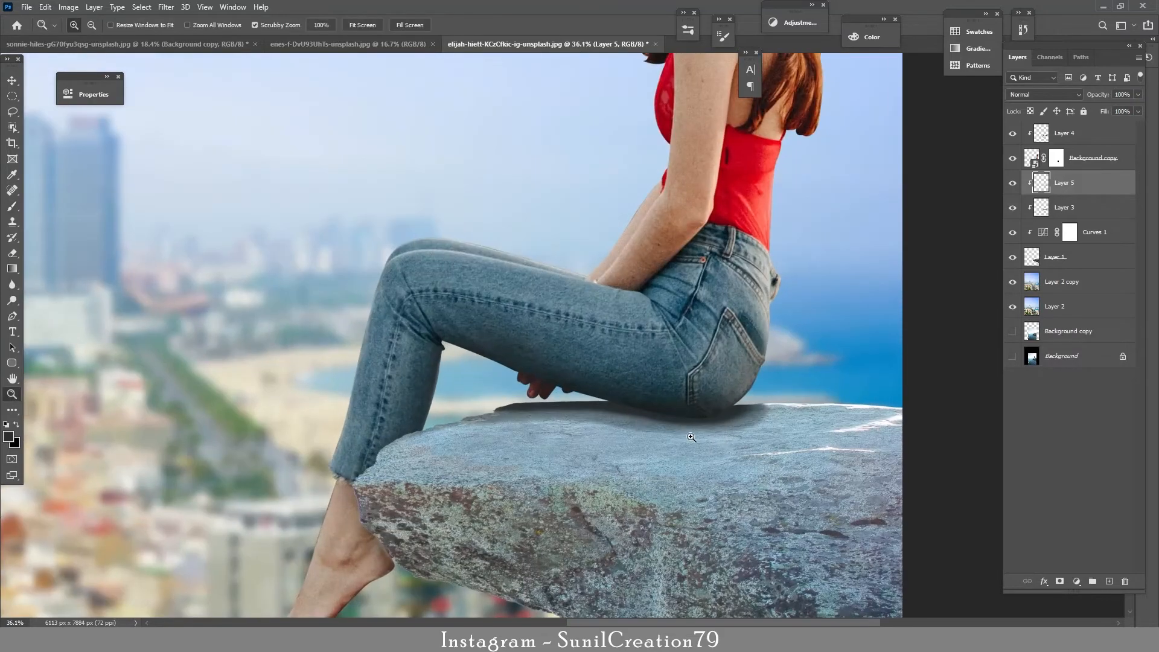
{"action": "left_click", "coordinate": [1057, 135]}
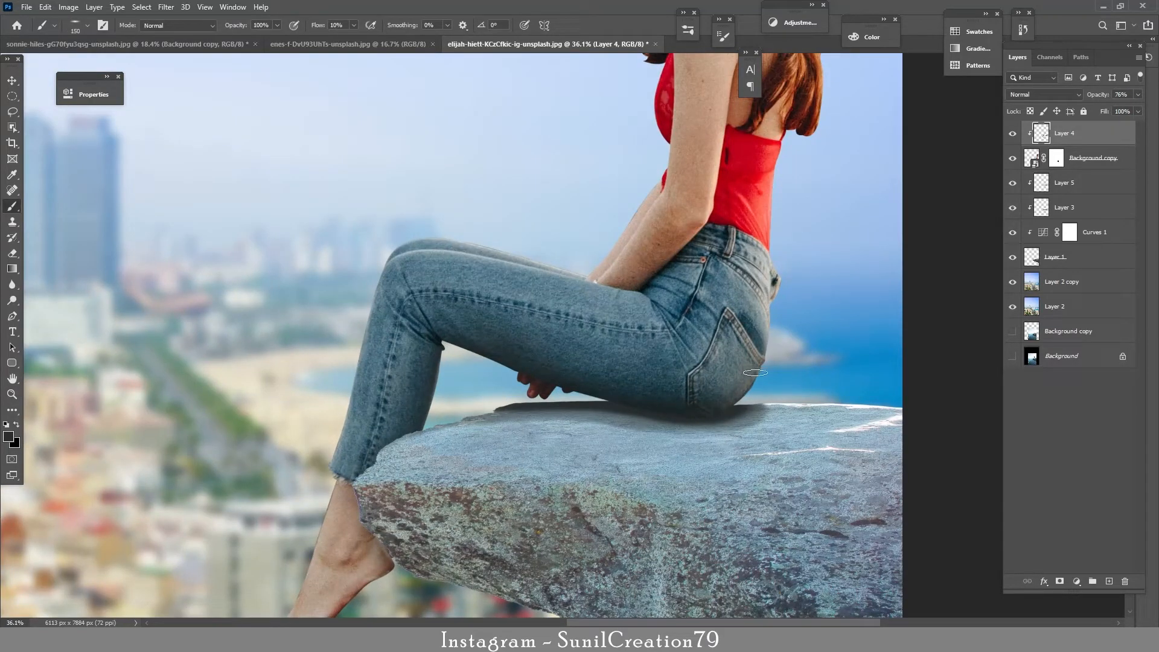
{"action": "left_click", "coordinate": [1077, 184]}
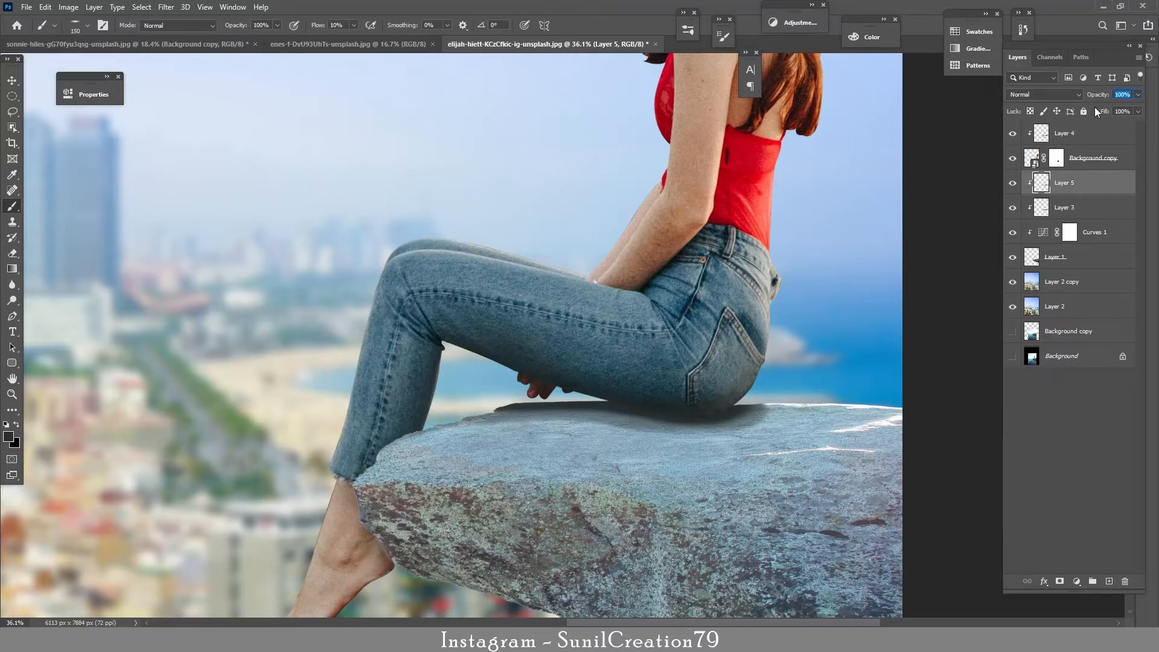
- Compare the composite with and without the jeans shading and the contact shadow
{"action": "left_click", "coordinate": [1012, 133]}
{"action": "left_click", "coordinate": [1012, 133]}
{"action": "left_click", "coordinate": [1013, 183]}
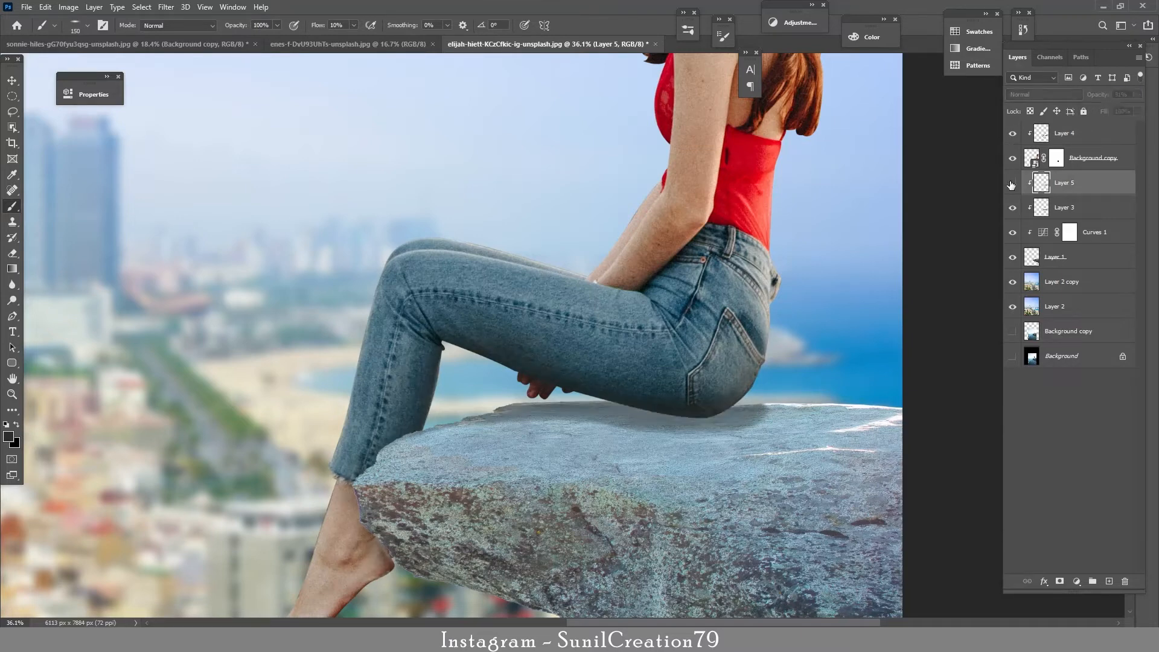
{"action": "left_click", "coordinate": [1012, 183]}
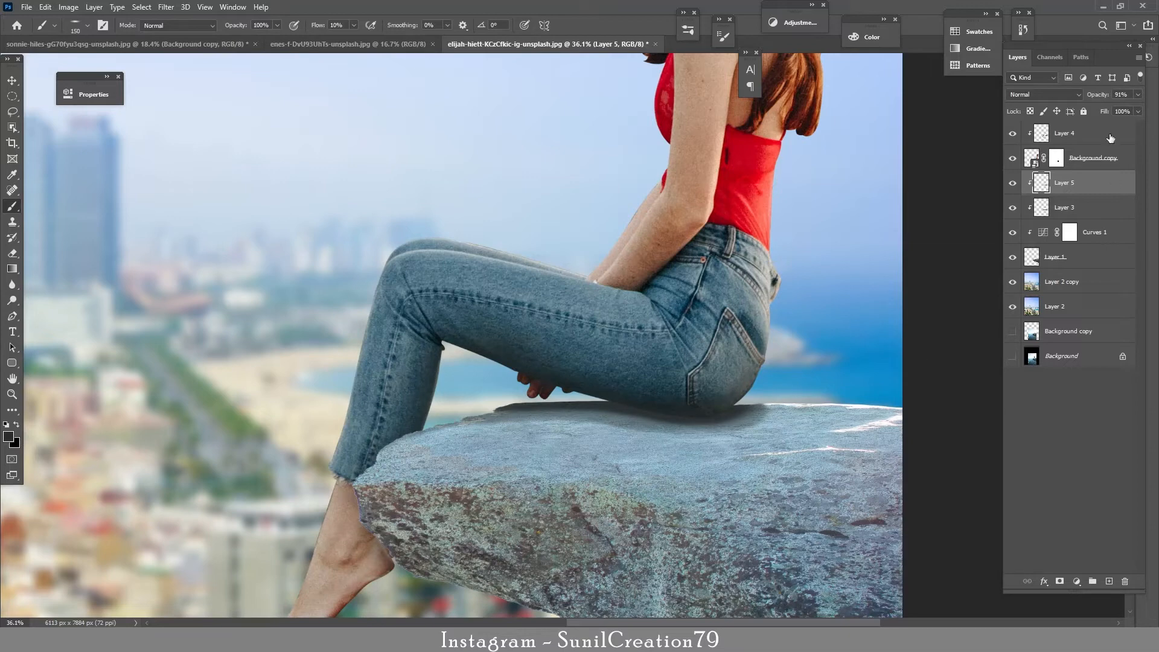
- Hide the rock, its adjustments and the background layers, and merge the visible shaded woman into a new top layer
{"action": "key", "text": "ctrl+0"}
{"action": "mouse_move", "coordinate": [716, 285]}
{"action": "left_mouse_down"}
{"action": "mouse_move", "coordinate": [755, 287]}
{"action": "mouse_move", "coordinate": [695, 260]}
{"action": "mouse_move", "coordinate": [741, 283]}
{"action": "left_mouse_up"}
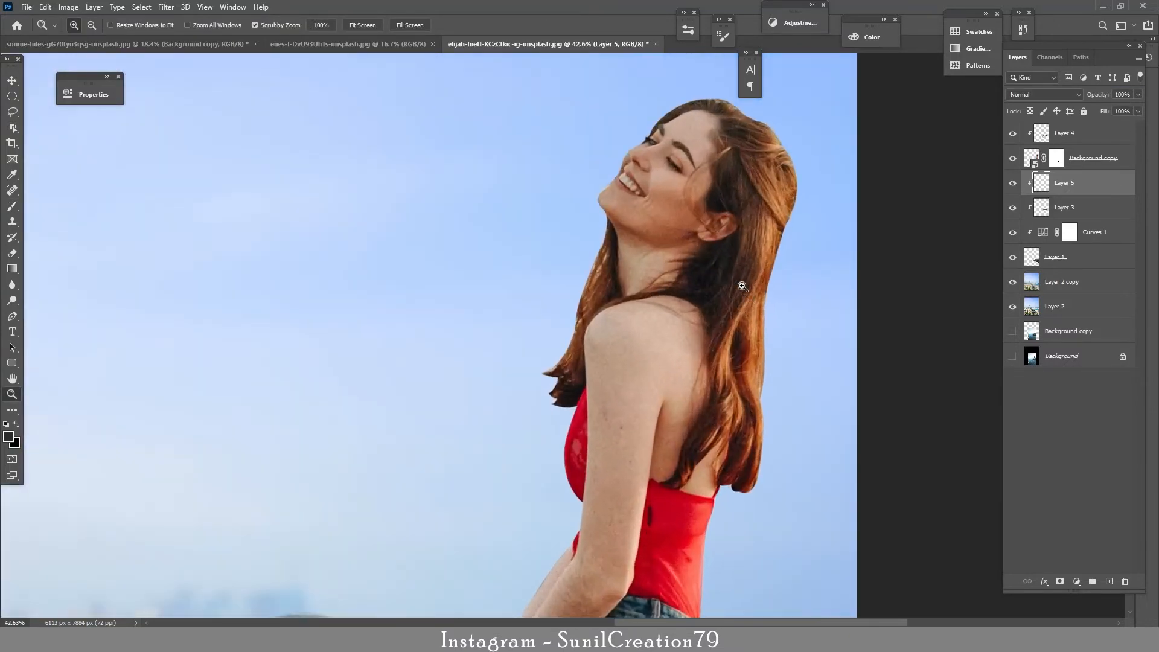
{"action": "left_click", "coordinate": [1077, 139]}
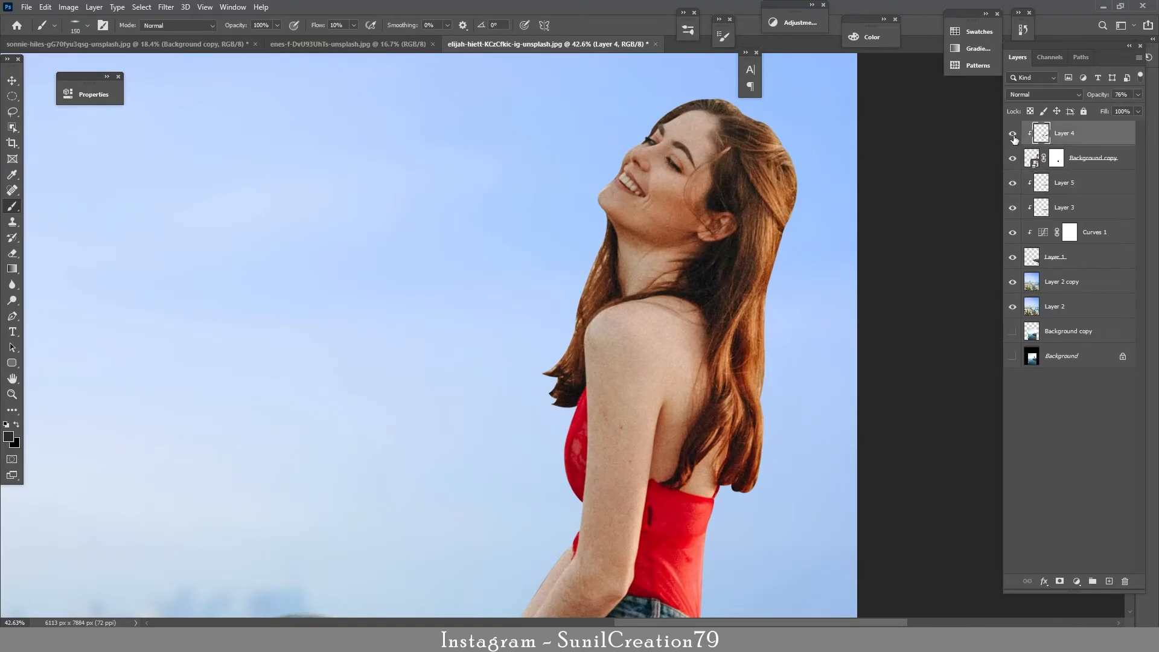
{"action": "left_click", "coordinate": [1013, 305]}
{"action": "key", "text": "ctrl+shift+alt+e"}
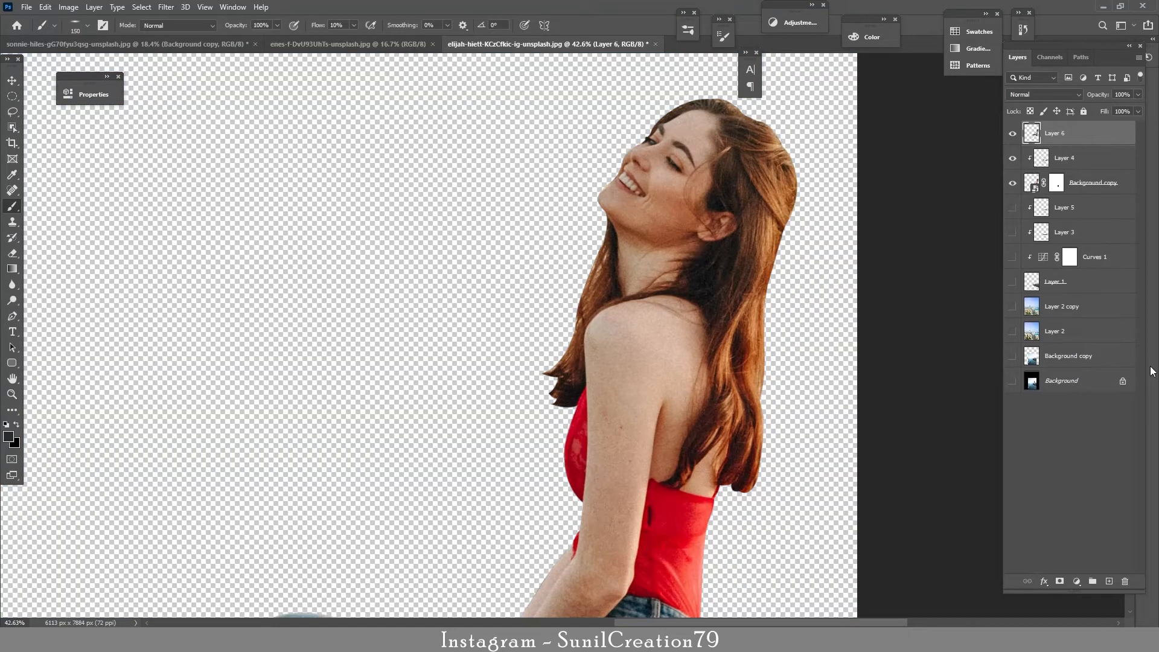
- Duplicate the merged woman layer and clip both copies to her masked layer
{"action": "key", "text": "ctrl+j"}
{"action": "key", "text": "z"}
{"action": "left_click", "coordinate": [1062, 170], "text": "alt"}
{"action": "left_click", "coordinate": [1062, 145], "text": "alt"}
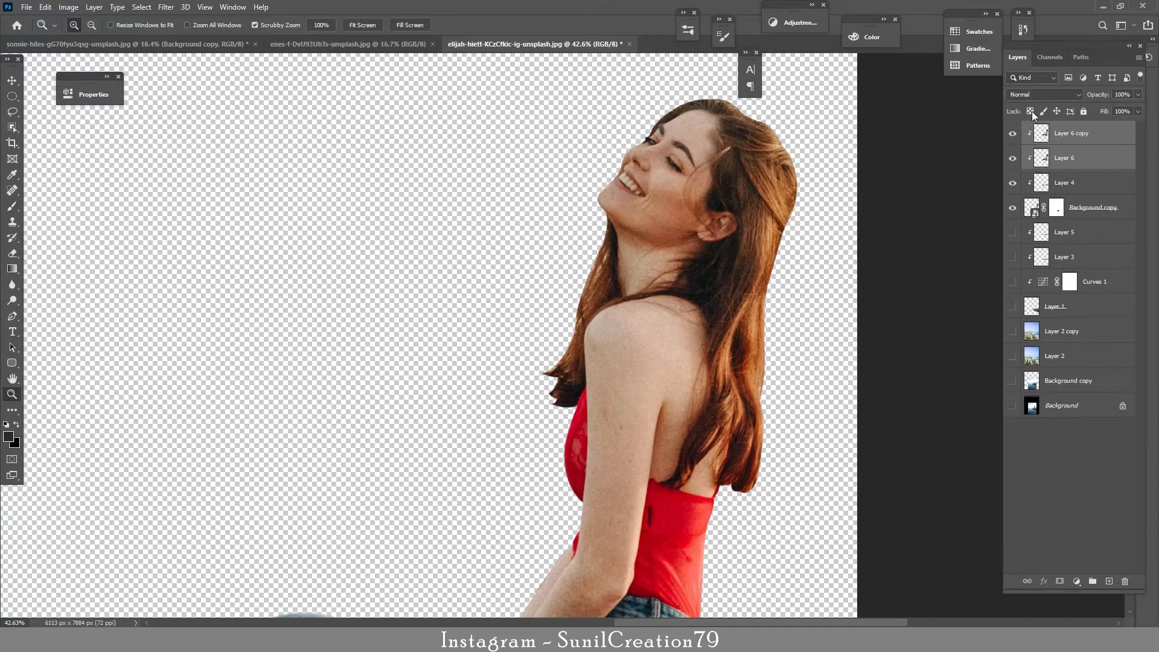
- Apply a 1.0 pixel High Pass filter to the upper copy and set its blend mode to Linear Light
{"action": "left_click", "coordinate": [166, 7]}
{"action": "mouse_move", "coordinate": [241, 246]}
{"action": "left_click", "coordinate": [336, 257]}
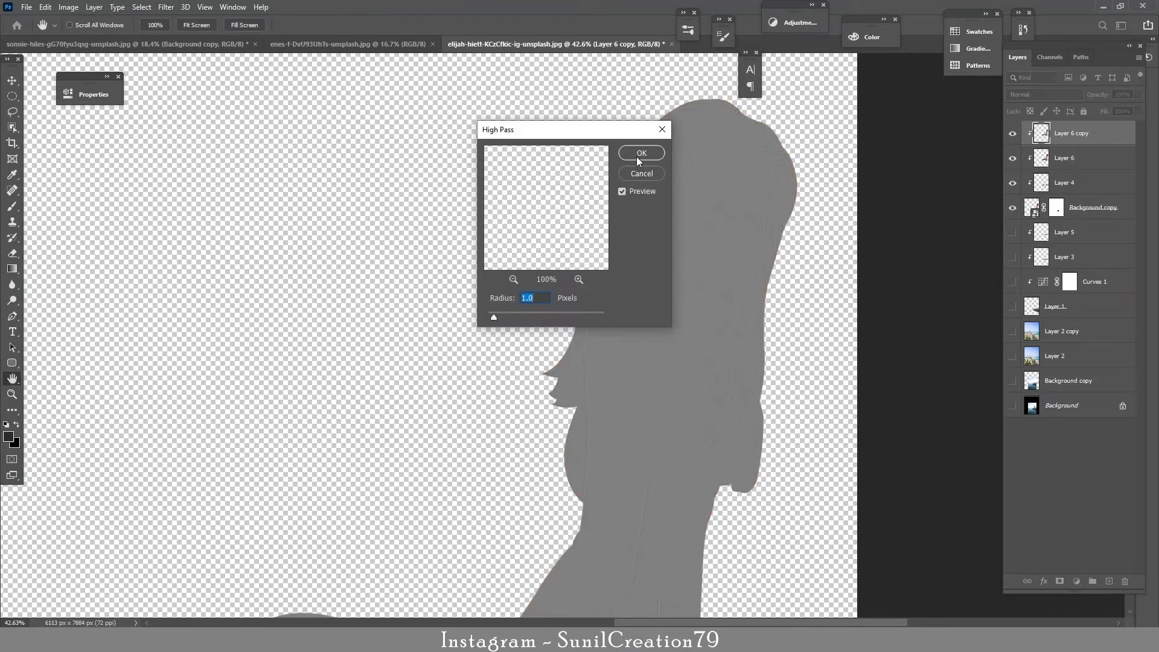
{"action": "left_click", "coordinate": [639, 161]}
{"action": "left_click", "coordinate": [1044, 94]}
{"action": "left_click", "coordinate": [1037, 281]}
- Set the opacity of the High Pass copy of the woman to 50%
{"action": "left_click", "coordinate": [1048, 166]}
{"action": "left_click", "coordinate": [166, 7]}
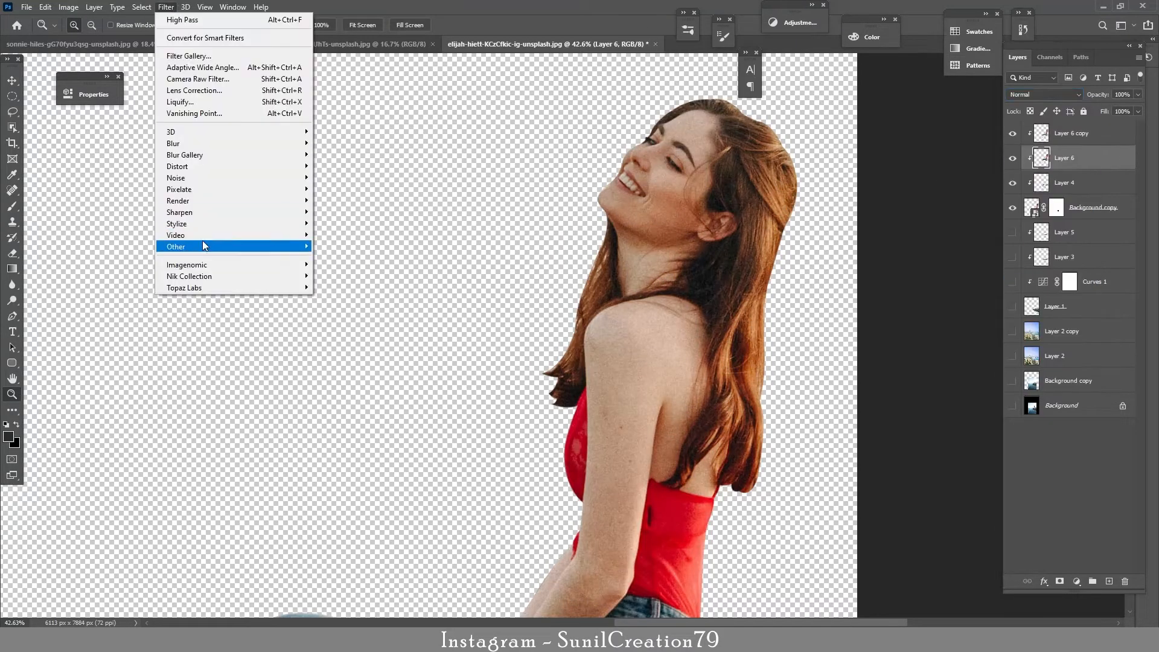
{"action": "left_click", "coordinate": [1075, 147]}
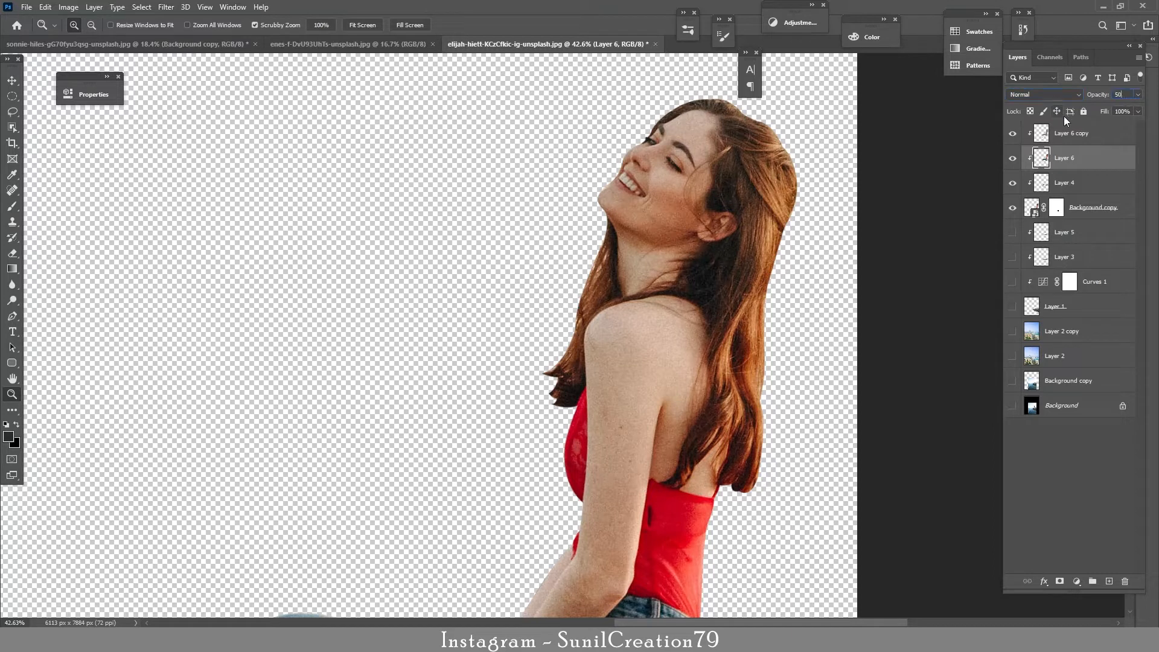
{"action": "left_click", "coordinate": [1078, 134]}
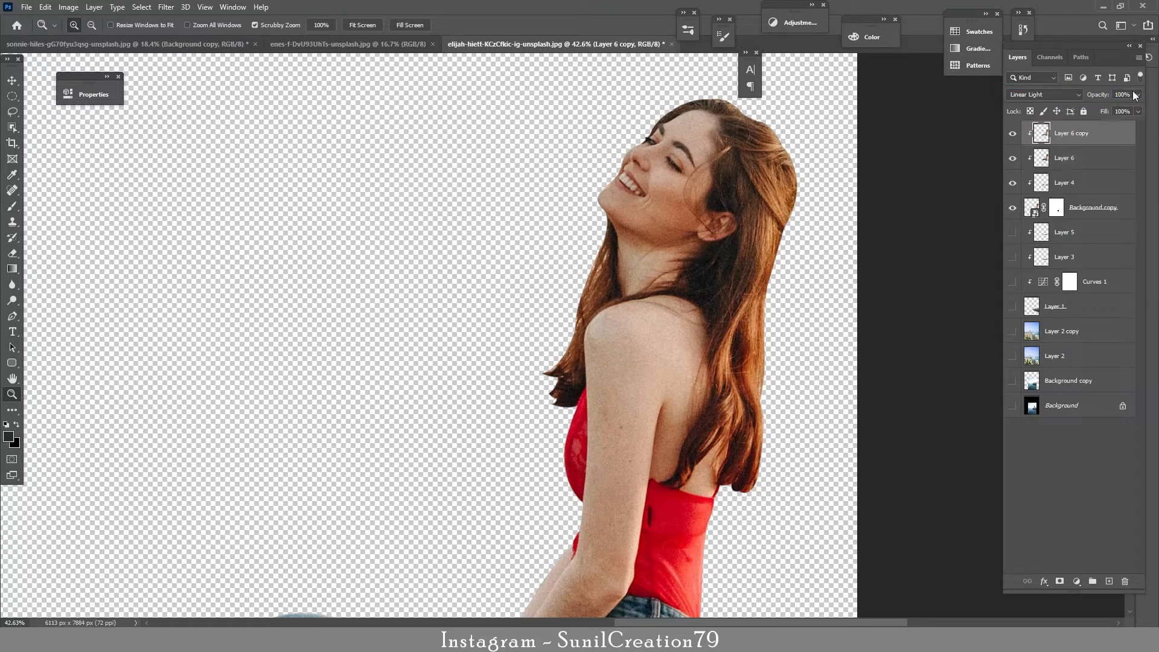
- Choose the Mixer Brush for the unfiltered merged copy of the woman and show the hidden rock, adjustment and background layers again
{"action": "left_click", "coordinate": [1069, 158]}
{"action": "right_click", "coordinate": [13, 206]}
{"action": "left_click", "coordinate": [70, 241]}
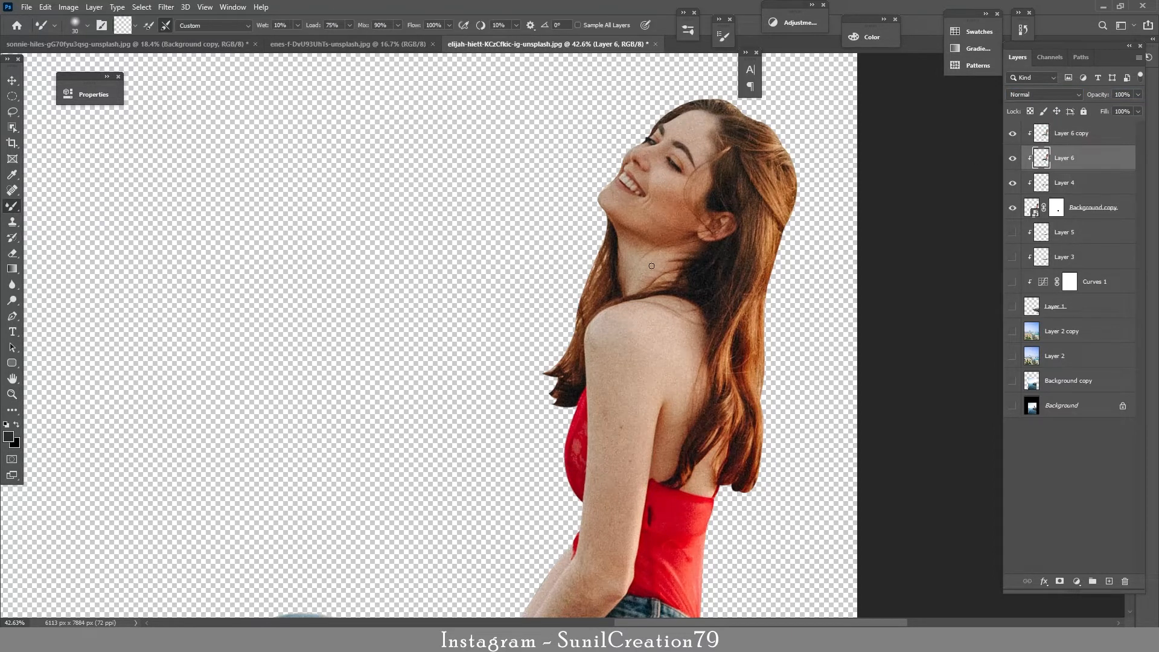
{"action": "key", "text": "z"}
{"action": "left_click_drag", "start_coordinate": [673, 191], "coordinate": [718, 191]}
{"action": "key", "text": "b"}
{"action": "left_click_drag", "start_coordinate": [1012, 267], "coordinate": [1013, 406]}
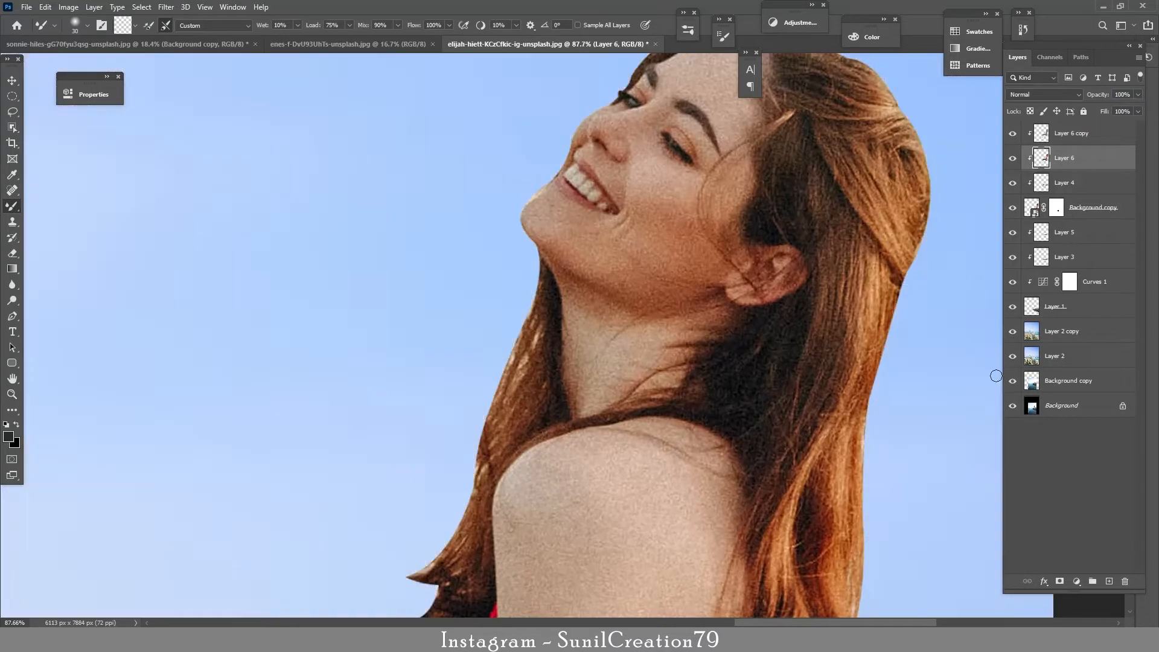
- Smooth the skin of the woman's face and neck with the Mixer Brush
{"action": "scroll", "coordinate": [668, 228], "scroll_direction": "up", "scroll_amount": 3}
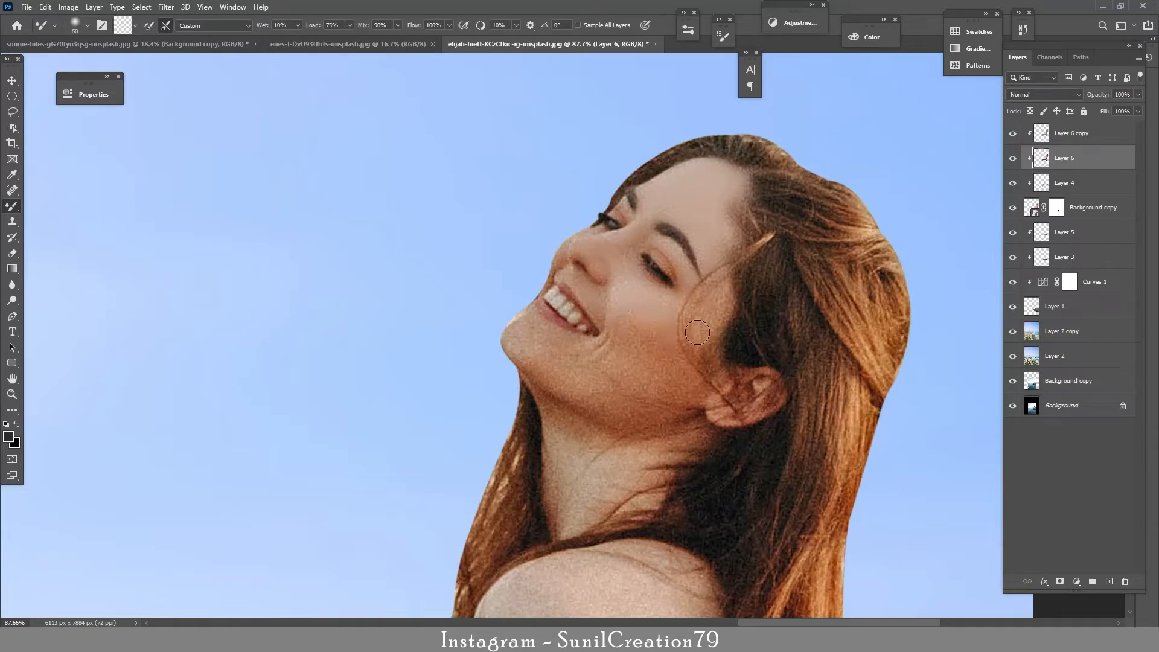
{"action": "left_click_drag", "start_coordinate": [602, 334], "coordinate": [598, 357]}
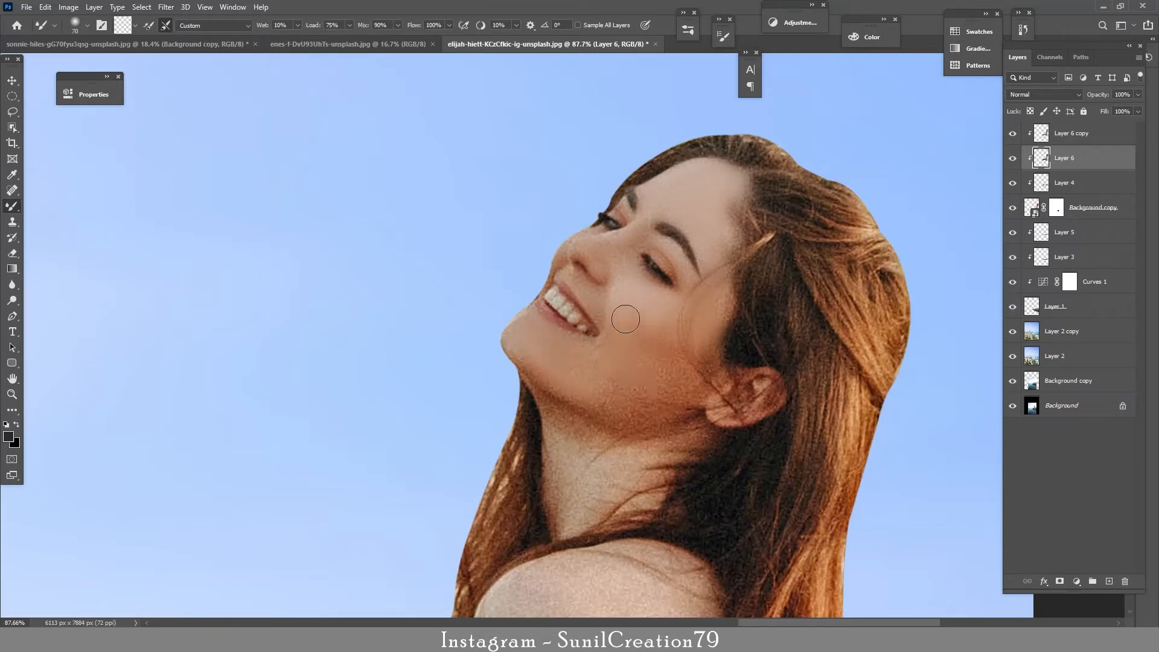
{"action": "key", "text": "bracketleft"}
{"action": "mouse_move", "coordinate": [777, 382]}
{"action": "left_mouse_down"}
{"action": "mouse_move", "coordinate": [767, 409]}
{"action": "mouse_move", "coordinate": [702, 424]}
{"action": "mouse_move", "coordinate": [691, 396]}
{"action": "mouse_move", "coordinate": [678, 401]}
{"action": "mouse_move", "coordinate": [692, 407]}
{"action": "mouse_move", "coordinate": [561, 396]}
{"action": "mouse_move", "coordinate": [557, 421]}
{"action": "mouse_move", "coordinate": [680, 446]}
{"action": "mouse_move", "coordinate": [579, 520]}
{"action": "left_mouse_up"}
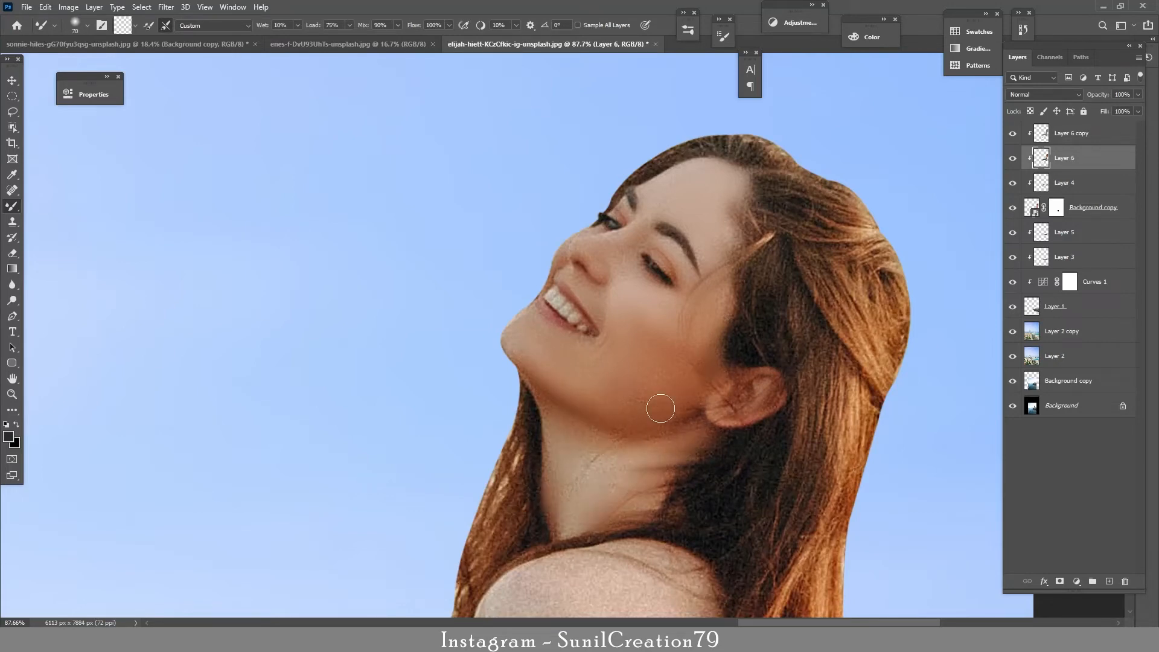
- Enlarge the Mixer Brush to 125 and smooth the skin on her shoulder and upper back
{"action": "scroll", "coordinate": [661, 409], "scroll_direction": "down", "scroll_amount": 5}
{"action": "key", "text": "bracketright"}
{"action": "key", "text": "bracketright"}
{"action": "key", "text": "bracketright"}
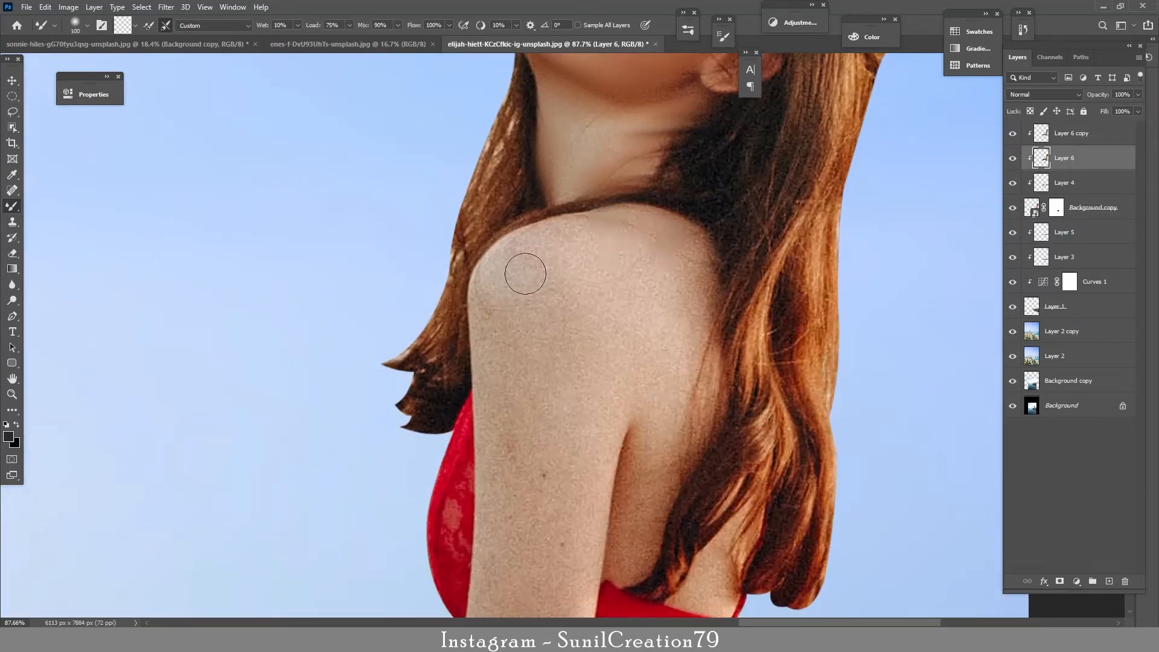
{"action": "key", "text": "bracketright"}
{"action": "mouse_move", "coordinate": [499, 310]}
{"action": "left_mouse_down"}
{"action": "mouse_move", "coordinate": [648, 293]}
{"action": "mouse_move", "coordinate": [668, 231]}
{"action": "mouse_move", "coordinate": [665, 420]}
{"action": "mouse_move", "coordinate": [633, 429]}
{"action": "mouse_move", "coordinate": [655, 294]}
{"action": "left_mouse_up"}
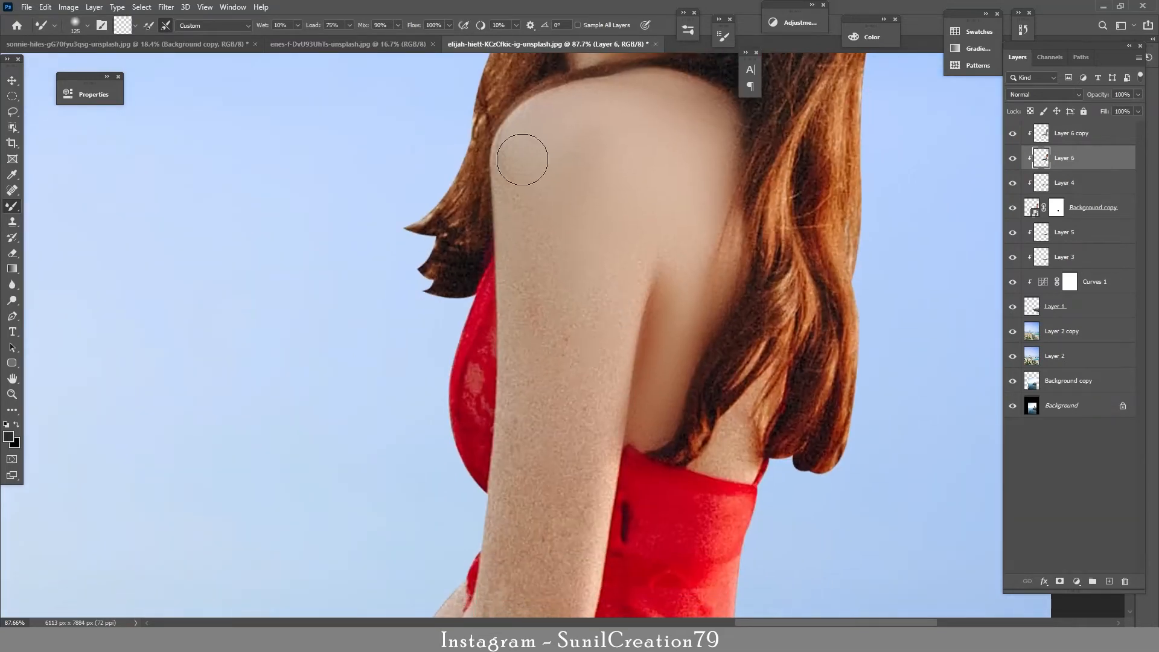
- Smooth the skin down her upper arm, elbow and forearm, using a smaller Mixer Brush for the forearm
{"action": "scroll", "coordinate": [646, 499], "scroll_direction": "down", "scroll_amount": 3}
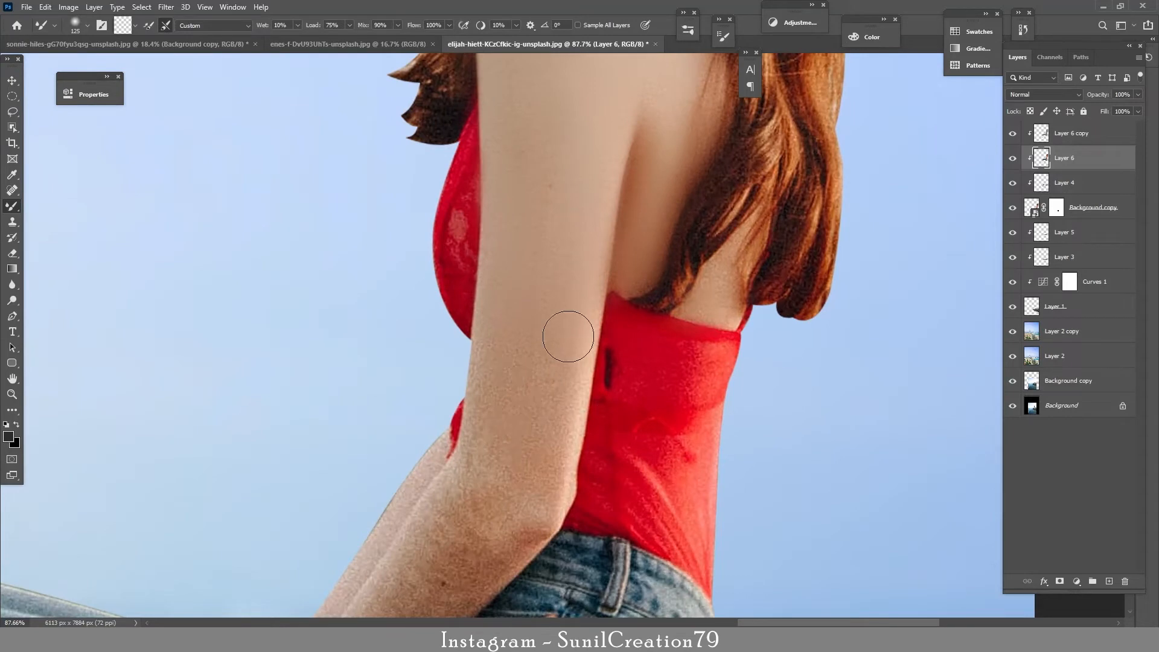
{"action": "left_click_drag", "start_coordinate": [526, 437], "coordinate": [602, 238]}
{"action": "mouse_move", "coordinate": [611, 346]}
{"action": "left_mouse_down"}
{"action": "mouse_move", "coordinate": [536, 295]}
{"action": "mouse_move", "coordinate": [588, 361]}
{"action": "mouse_move", "coordinate": [416, 464]}
{"action": "mouse_move", "coordinate": [509, 457]}
{"action": "left_mouse_up"}
{"action": "key", "text": "bracketleft"}
{"action": "key", "text": "bracketleft"}
{"action": "key", "text": "bracketleft"}
{"action": "left_click_drag", "start_coordinate": [520, 244], "coordinate": [403, 436]}
- Smooth the skin of the bare ankle and foot hanging beside the rock with the Mixer Brush
{"action": "left_click_drag", "start_coordinate": [259, 404], "coordinate": [577, 329]}
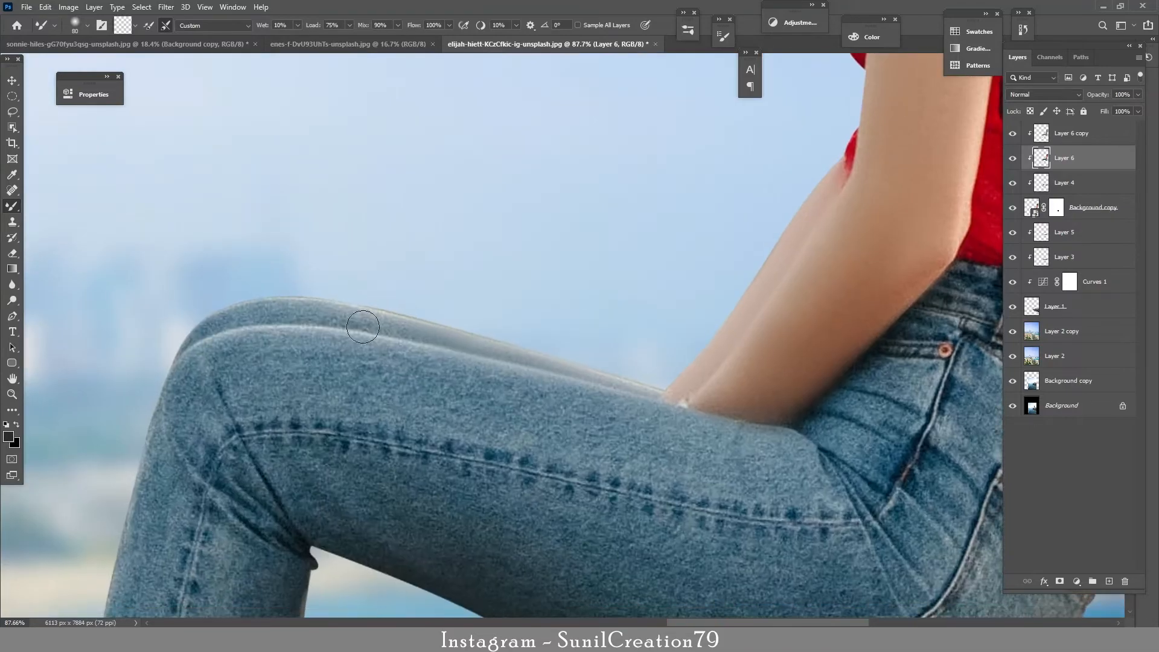
{"action": "left_click_drag", "start_coordinate": [543, 520], "coordinate": [525, 203]}
{"action": "mouse_move", "coordinate": [432, 533]}
{"action": "left_mouse_down"}
{"action": "mouse_move", "coordinate": [675, 302]}
{"action": "mouse_move", "coordinate": [797, 84]}
{"action": "left_mouse_up"}
{"action": "key", "text": "bracketright"}
{"action": "key", "text": "bracketright"}
{"action": "mouse_move", "coordinate": [388, 205]}
{"action": "left_mouse_down"}
{"action": "mouse_move", "coordinate": [406, 191]}
{"action": "mouse_move", "coordinate": [395, 206]}
{"action": "mouse_move", "coordinate": [427, 199]}
{"action": "mouse_move", "coordinate": [410, 201]}
{"action": "left_mouse_up"}
{"action": "mouse_move", "coordinate": [506, 298]}
{"action": "left_mouse_down"}
{"action": "mouse_move", "coordinate": [476, 324]}
{"action": "mouse_move", "coordinate": [425, 298]}
{"action": "mouse_move", "coordinate": [483, 320]}
{"action": "mouse_move", "coordinate": [453, 331]}
{"action": "mouse_move", "coordinate": [280, 479]}
{"action": "mouse_move", "coordinate": [315, 492]}
{"action": "left_mouse_up"}
{"action": "key", "text": "bracketleft"}
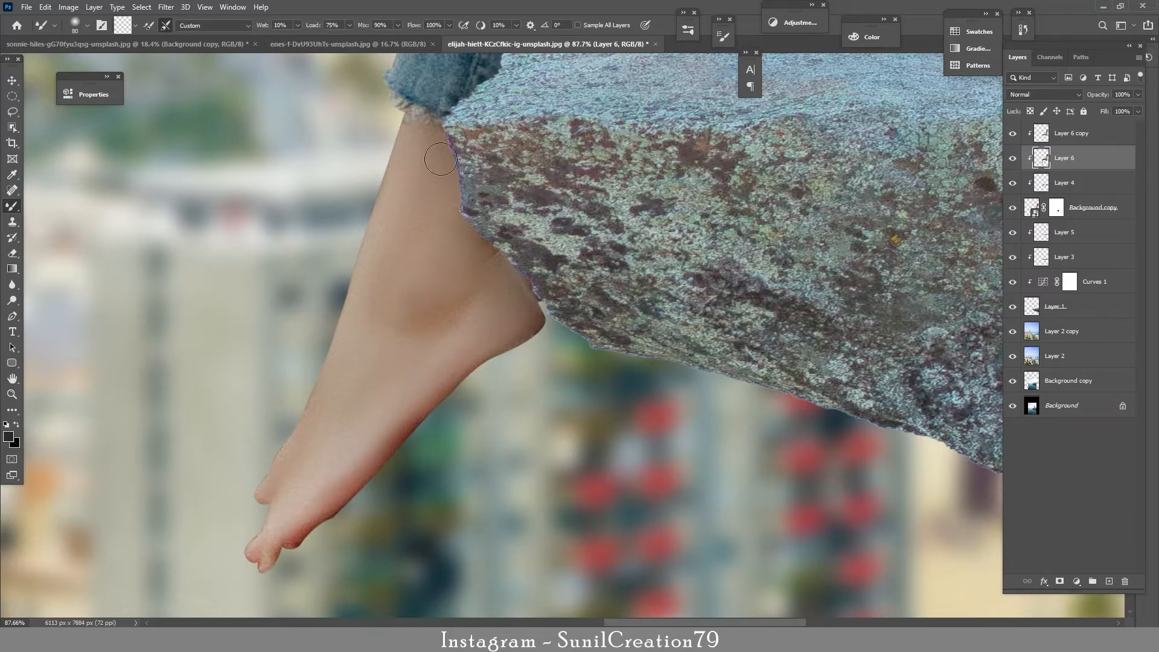
{"action": "left_click_drag", "start_coordinate": [555, 219], "coordinate": [445, 218]}
{"action": "left_click_drag", "start_coordinate": [446, 218], "coordinate": [325, 524]}
- Set the smoothed skin layer's opacity to 75% and rasterize the masked woman layer
{"action": "left_click_drag", "start_coordinate": [627, 186], "coordinate": [694, 185]}
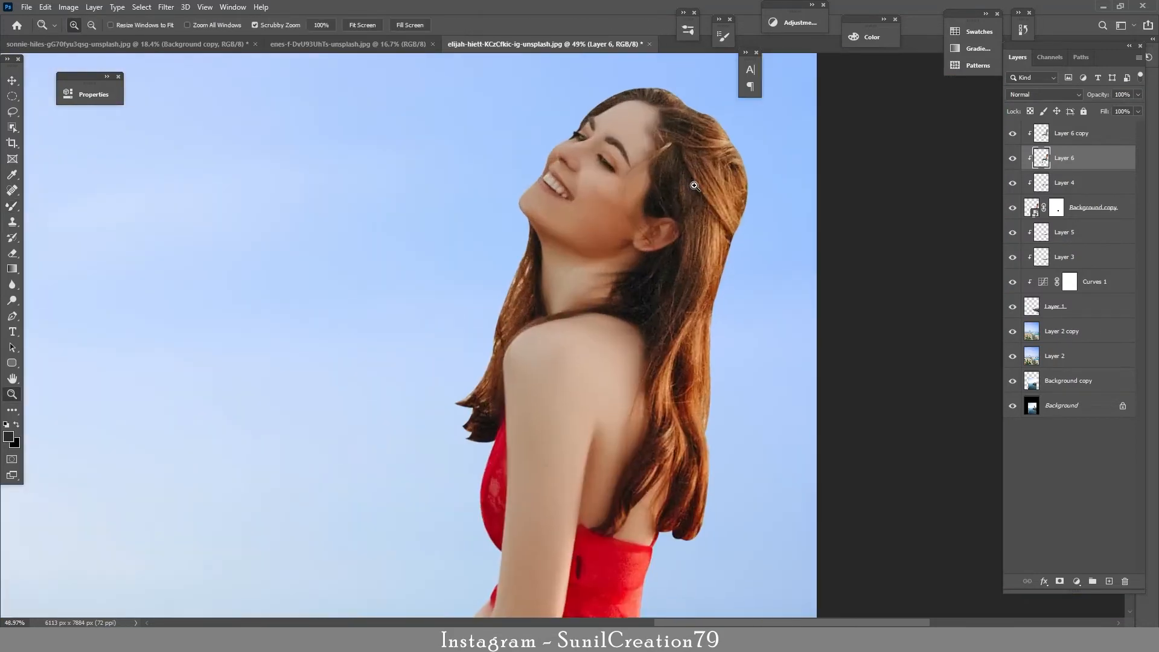
{"action": "key", "text": "b"}
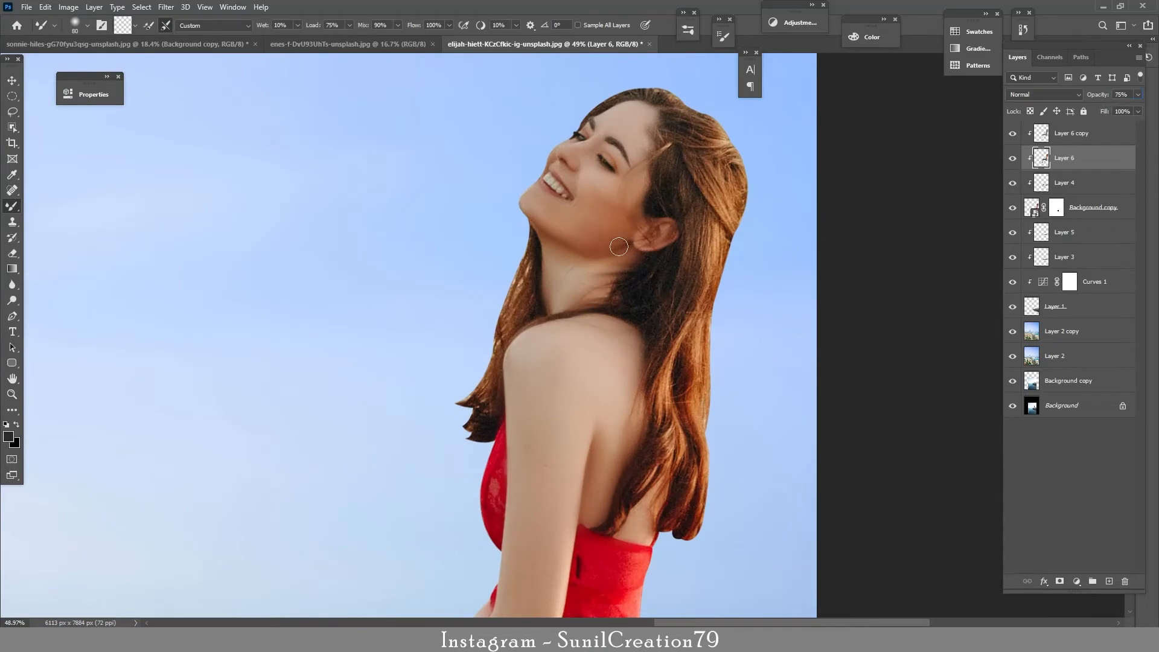
{"action": "left_click", "coordinate": [1032, 206]}
{"action": "right_click", "coordinate": [1032, 206]}
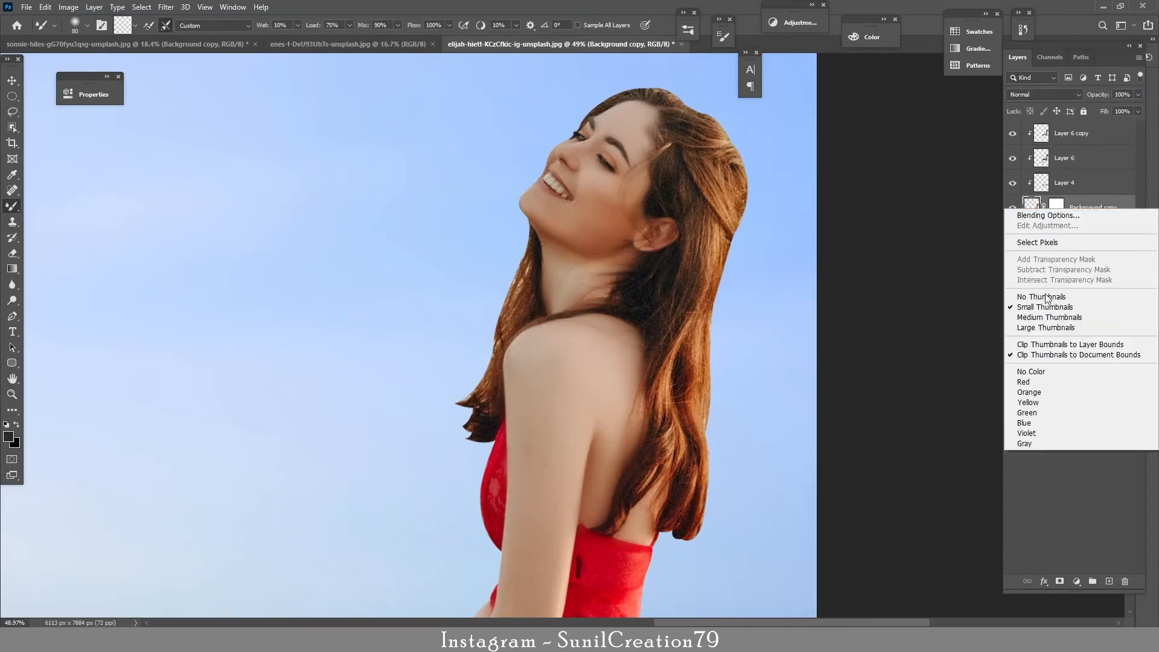
{"action": "right_click", "coordinate": [1082, 203]}
{"action": "left_click", "coordinate": [1040, 329]}
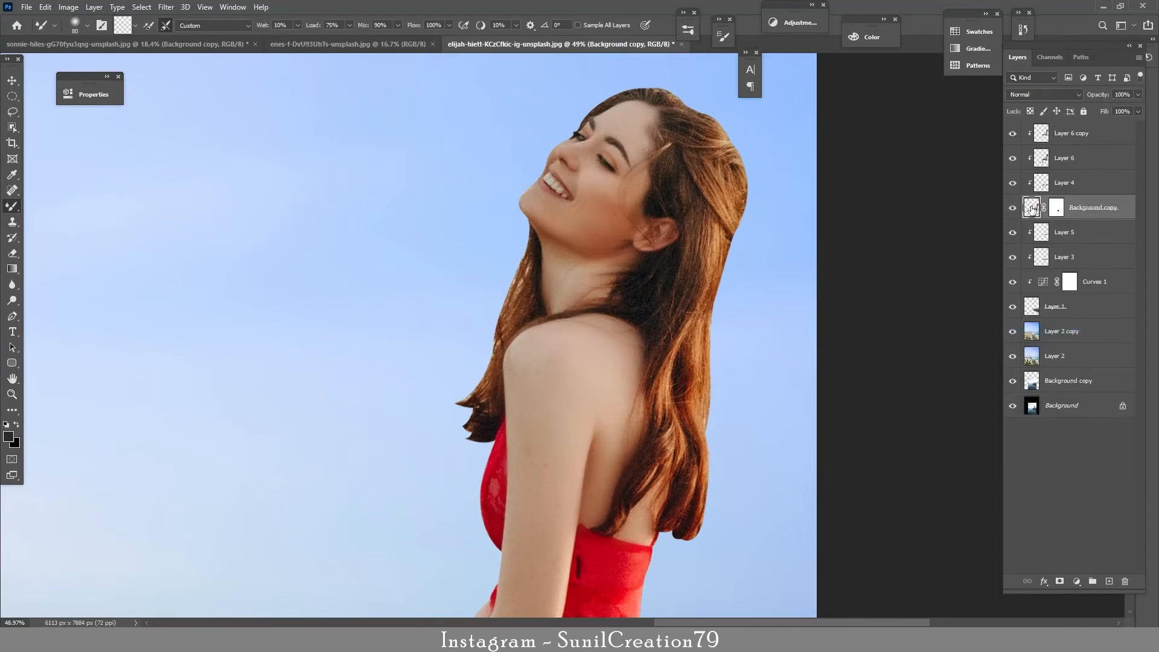
- Hide the rock and background layers, merge the visible woman into a new top layer, and group her original layers in a hidden group
{"action": "left_click", "coordinate": [17, 287]}
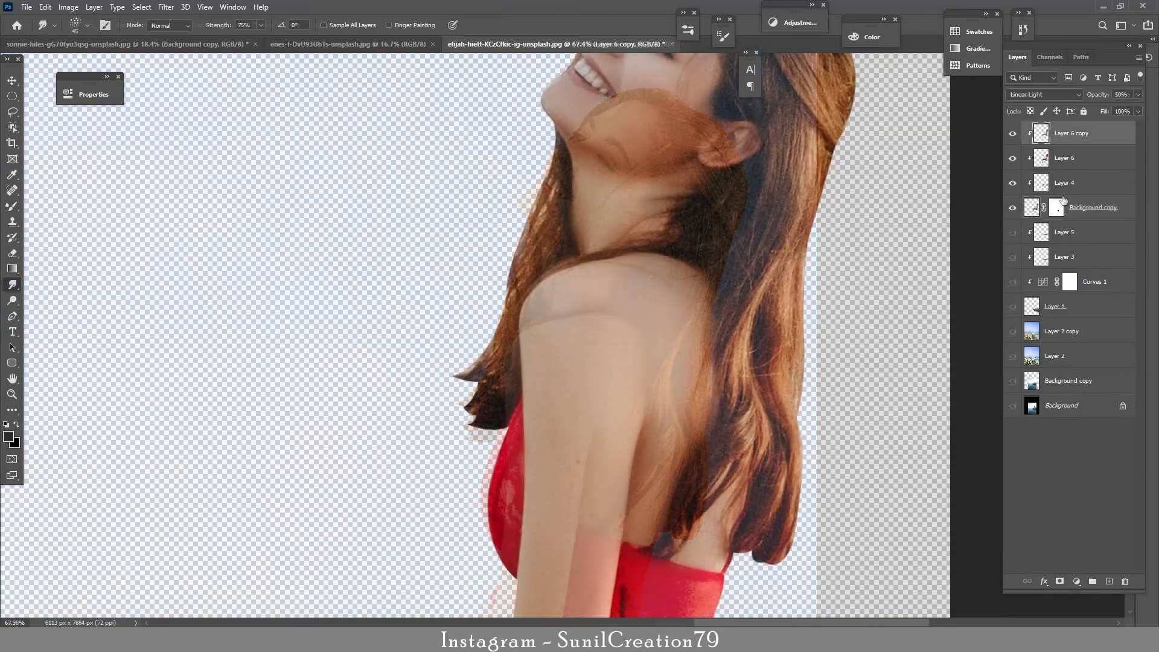
{"action": "key", "text": "ctrl+shift+alt+e"}
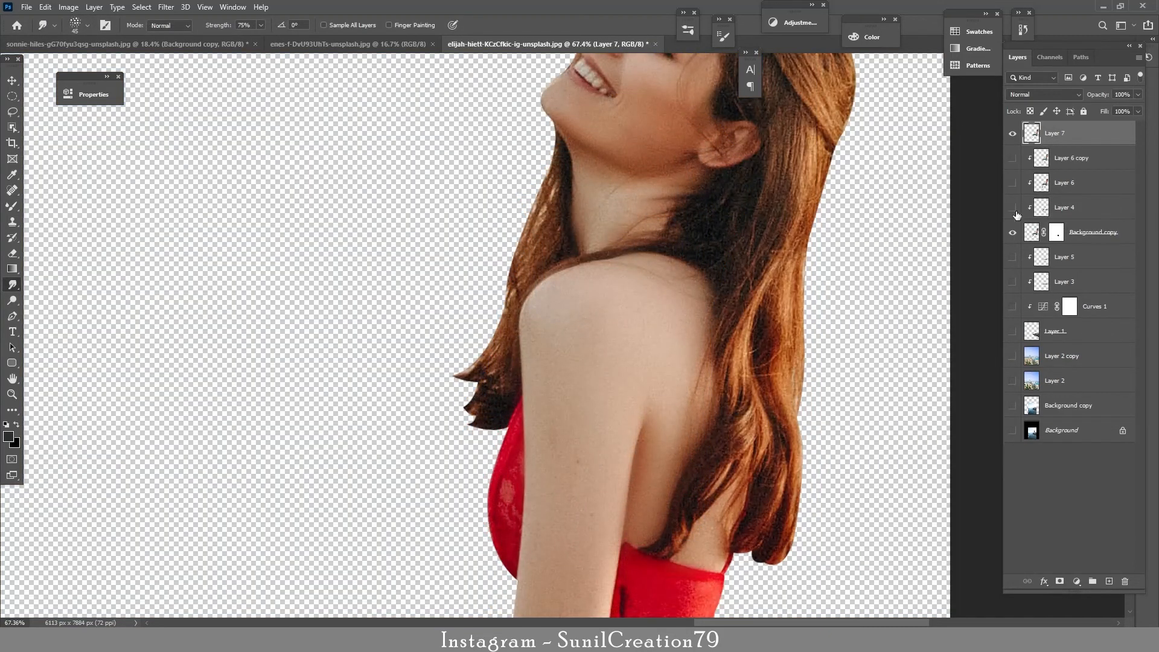
{"action": "left_click", "coordinate": [1077, 238]}
{"action": "left_click", "coordinate": [1077, 163]}
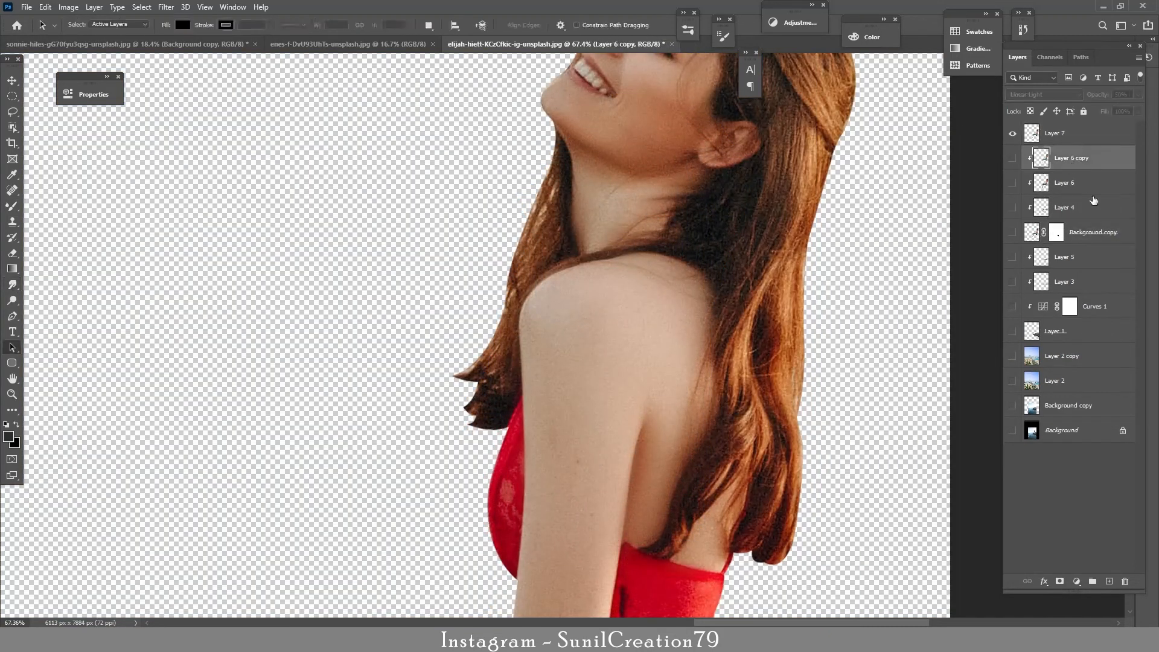
{"action": "left_click", "coordinate": [1087, 238], "text": "shift"}
{"action": "key", "text": "ctrl+g"}
{"action": "key", "text": "a"}
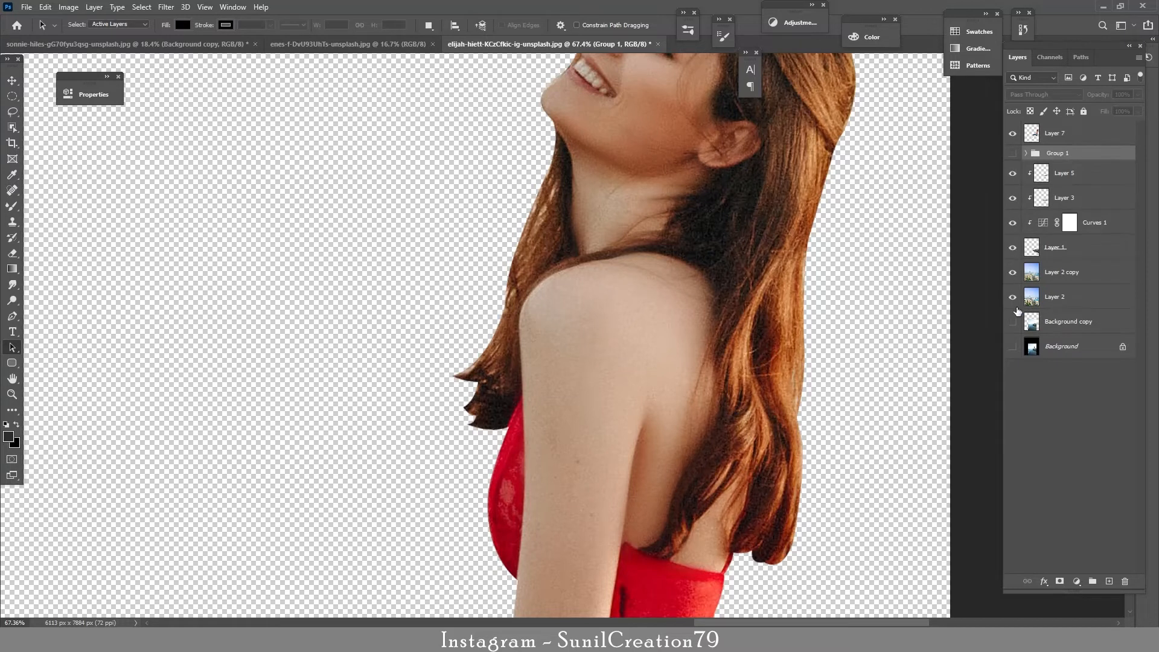
- Show the rock and background layers and smudge the hair ends beside her chest into wispy strands on the new merged layer
{"action": "left_click_drag", "start_coordinate": [1016, 308], "coordinate": [1013, 346]}
{"action": "left_click", "coordinate": [1071, 134]}
{"action": "key", "text": "r"}
{"action": "mouse_move", "coordinate": [476, 375]}
{"action": "left_mouse_down"}
{"action": "mouse_move", "coordinate": [460, 417]}
{"action": "mouse_move", "coordinate": [477, 387]}
{"action": "mouse_move", "coordinate": [458, 422]}
{"action": "mouse_move", "coordinate": [492, 417]}
{"action": "mouse_move", "coordinate": [487, 393]}
{"action": "mouse_move", "coordinate": [481, 447]}
{"action": "mouse_move", "coordinate": [503, 419]}
{"action": "mouse_move", "coordinate": [488, 458]}
{"action": "mouse_move", "coordinate": [468, 447]}
{"action": "mouse_move", "coordinate": [472, 451]}
{"action": "left_mouse_up"}
{"action": "mouse_move", "coordinate": [503, 359]}
{"action": "left_mouse_down"}
{"action": "mouse_move", "coordinate": [470, 420]}
{"action": "mouse_move", "coordinate": [448, 405]}
{"action": "left_mouse_up"}
{"action": "left_click_drag", "start_coordinate": [471, 420], "coordinate": [463, 462]}
{"action": "mouse_move", "coordinate": [486, 437]}
{"action": "left_mouse_down"}
{"action": "mouse_move", "coordinate": [477, 459]}
{"action": "mouse_move", "coordinate": [493, 493]}
{"action": "mouse_move", "coordinate": [473, 467]}
{"action": "mouse_move", "coordinate": [480, 475]}
{"action": "left_mouse_up"}
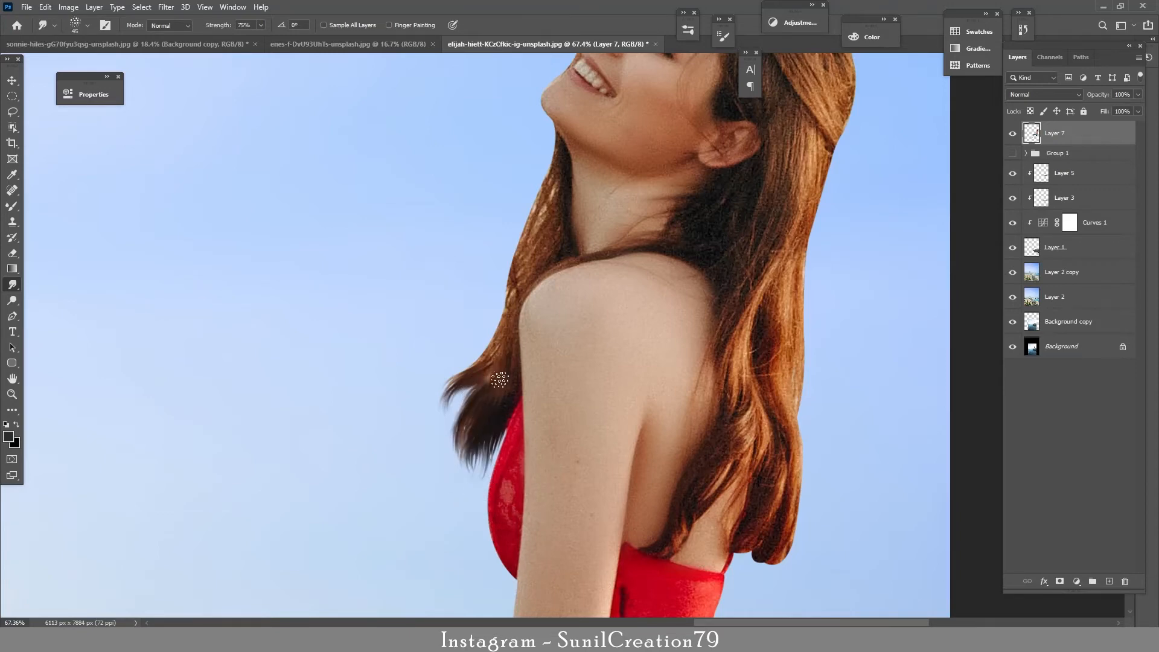
- Smudge the outer edge of the hair in front of her shoulder into loose strands
{"action": "key", "text": "ctrl+space"}
{"action": "left_click_drag", "start_coordinate": [506, 356], "coordinate": [447, 356]}
{"action": "left_click_drag", "start_coordinate": [529, 267], "coordinate": [588, 272]}
{"action": "mouse_move", "coordinate": [456, 423]}
{"action": "left_mouse_down"}
{"action": "mouse_move", "coordinate": [436, 478]}
{"action": "mouse_move", "coordinate": [401, 480]}
{"action": "mouse_move", "coordinate": [426, 507]}
{"action": "mouse_move", "coordinate": [393, 538]}
{"action": "left_mouse_up"}
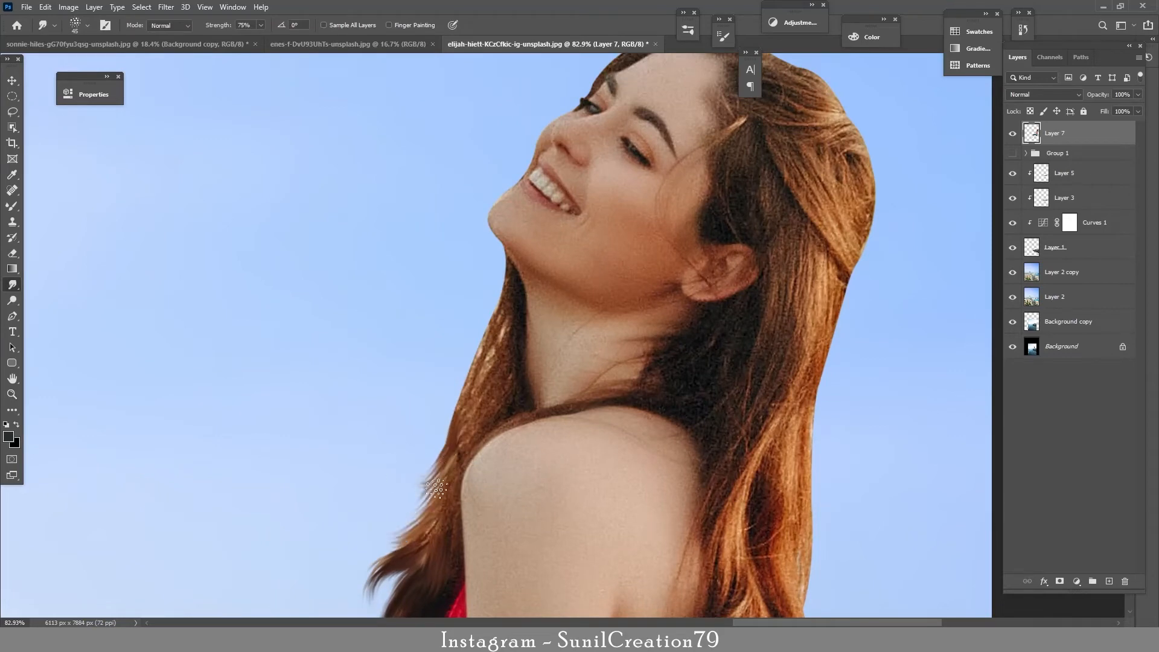
{"action": "left_click_drag", "start_coordinate": [443, 483], "coordinate": [409, 516]}
{"action": "left_click_drag", "start_coordinate": [449, 461], "coordinate": [383, 545]}
{"action": "left_click_drag", "start_coordinate": [444, 486], "coordinate": [406, 518]}
- Smudge the hair edge along the top of her head to soften the cut-out outline
{"action": "key", "text": "ctrl+space"}
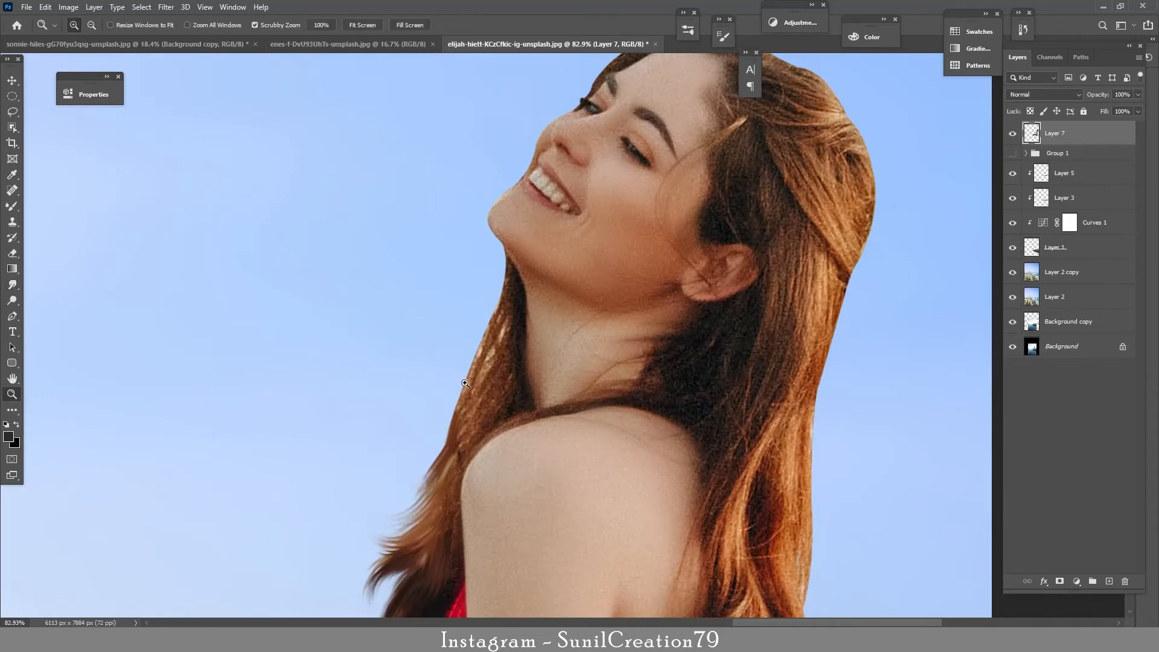
{"action": "left_click_drag", "start_coordinate": [509, 371], "coordinate": [451, 372]}
{"action": "left_click_drag", "start_coordinate": [557, 271], "coordinate": [625, 272]}
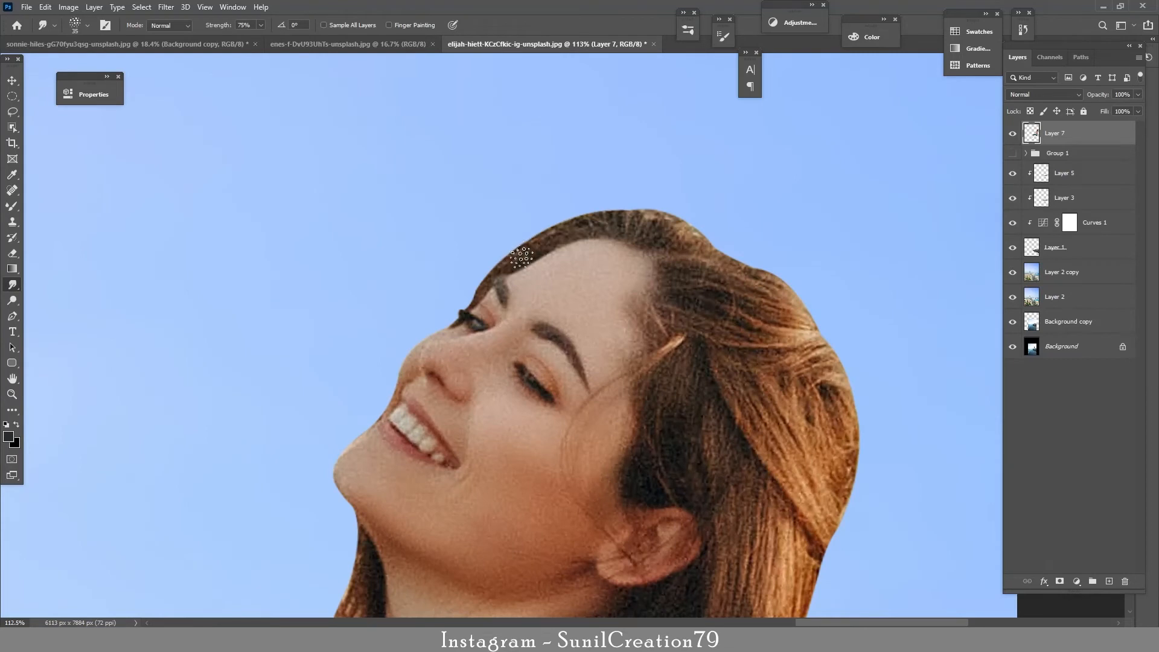
{"action": "left_click_drag", "start_coordinate": [690, 235], "coordinate": [772, 279]}
{"action": "left_click_drag", "start_coordinate": [722, 247], "coordinate": [777, 288]}
{"action": "mouse_move", "coordinate": [648, 226]}
{"action": "left_mouse_down"}
{"action": "mouse_move", "coordinate": [721, 233]}
{"action": "mouse_move", "coordinate": [609, 253]}
{"action": "left_mouse_up"}
- Smudge more loose strands along the hair falling from below her chin to the ends in front of her shoulder
{"action": "key", "text": "ctrl+space"}
{"action": "left_click_drag", "start_coordinate": [611, 327], "coordinate": [670, 329]}
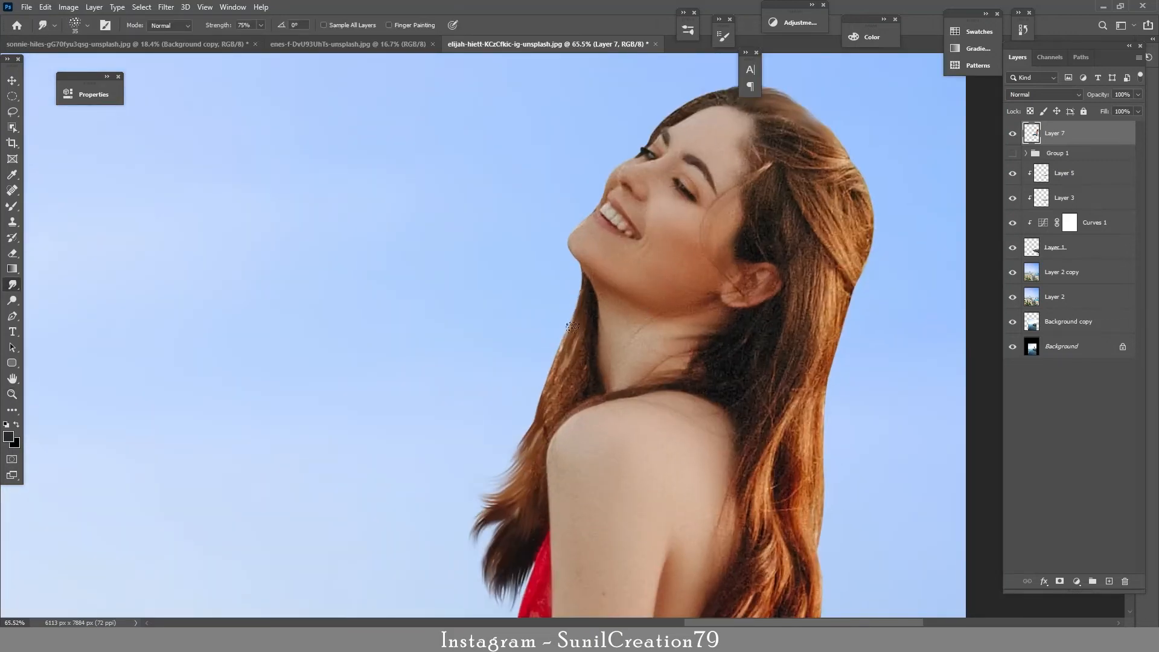
{"action": "mouse_move", "coordinate": [568, 389]}
{"action": "left_mouse_down"}
{"action": "mouse_move", "coordinate": [547, 392]}
{"action": "mouse_move", "coordinate": [490, 447]}
{"action": "mouse_move", "coordinate": [552, 421]}
{"action": "left_mouse_up"}
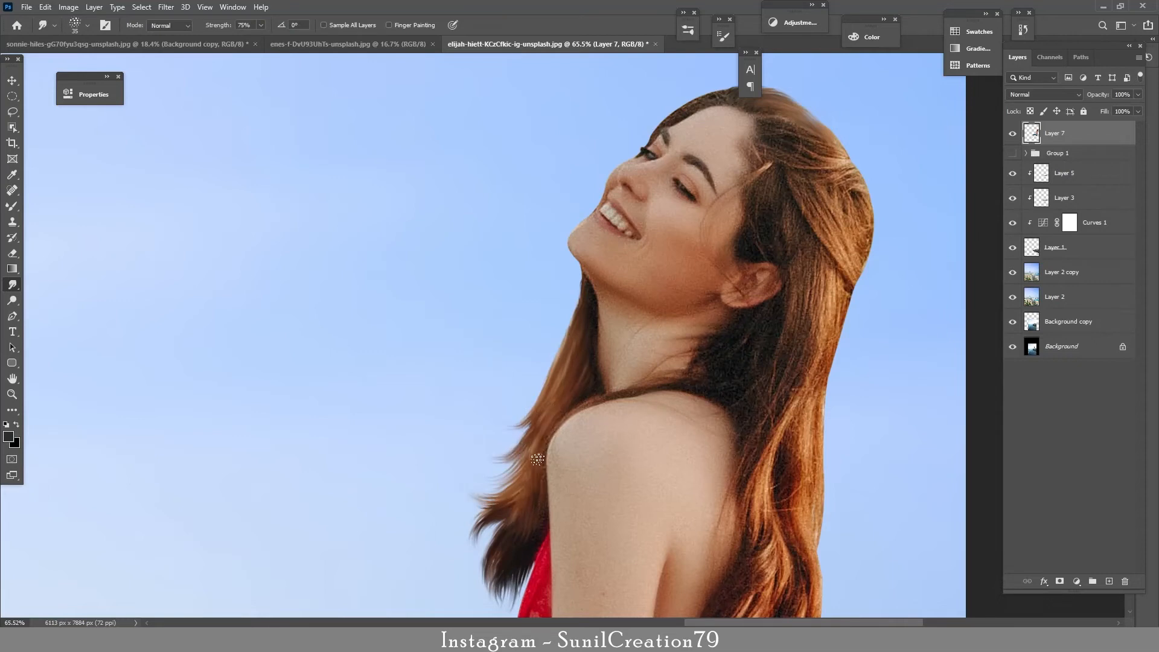
{"action": "left_click_drag", "start_coordinate": [522, 492], "coordinate": [472, 509]}
{"action": "mouse_move", "coordinate": [519, 513]}
{"action": "left_mouse_down"}
{"action": "mouse_move", "coordinate": [471, 534]}
{"action": "mouse_move", "coordinate": [470, 551]}
{"action": "left_mouse_up"}
- Smudge the hair above her forehead into swept strands, undoing and redoing the unsatisfactory strokes
{"action": "left_click_drag", "start_coordinate": [759, 162], "coordinate": [731, 403]}
{"action": "left_click_drag", "start_coordinate": [714, 340], "coordinate": [738, 322]}
{"action": "mouse_move", "coordinate": [669, 345]}
{"action": "left_mouse_down"}
{"action": "mouse_move", "coordinate": [596, 380]}
{"action": "mouse_move", "coordinate": [622, 365]}
{"action": "mouse_move", "coordinate": [580, 360]}
{"action": "mouse_move", "coordinate": [622, 366]}
{"action": "mouse_move", "coordinate": [662, 335]}
{"action": "mouse_move", "coordinate": [728, 334]}
{"action": "mouse_move", "coordinate": [661, 347]}
{"action": "mouse_move", "coordinate": [668, 357]}
{"action": "mouse_move", "coordinate": [740, 318]}
{"action": "left_mouse_up"}
{"action": "key", "text": "ctrl+z"}
{"action": "key", "text": "ctrl+z"}
{"action": "mouse_move", "coordinate": [727, 335]}
{"action": "left_mouse_down"}
{"action": "mouse_move", "coordinate": [770, 328]}
{"action": "mouse_move", "coordinate": [688, 352]}
{"action": "left_mouse_up"}
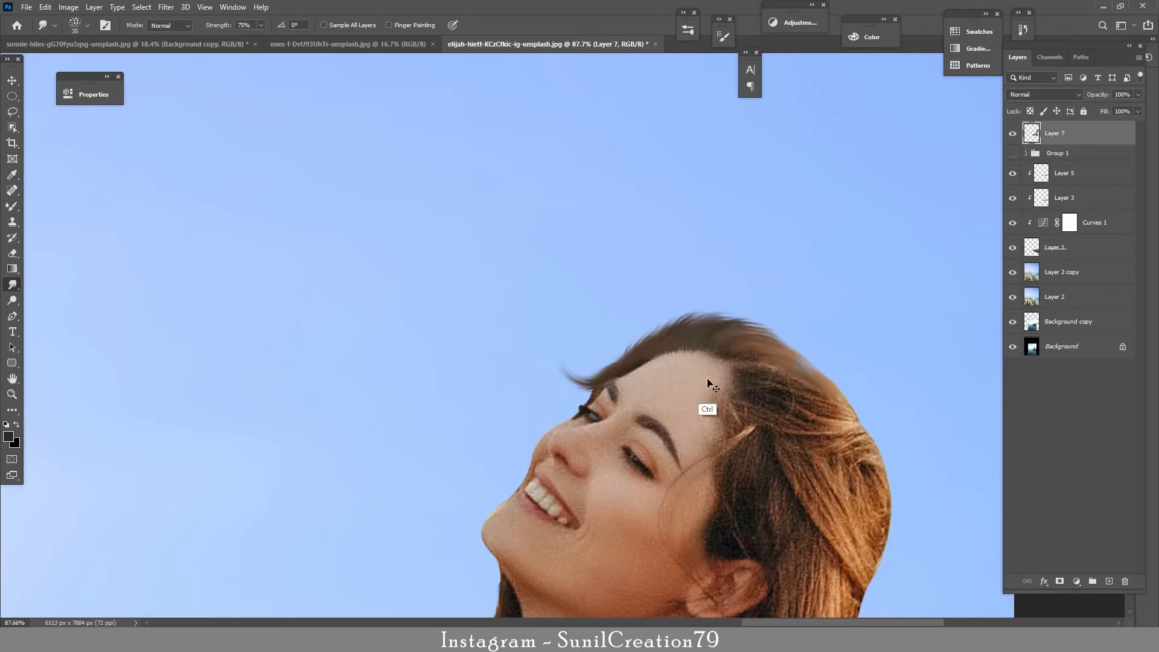
- Blend the hairline along the top of her forehead with a smaller Smudge brush
{"action": "scroll", "coordinate": [694, 368], "scroll_direction": "up", "scroll_amount": 3}
{"action": "key", "text": "bracketleft"}
{"action": "key", "text": "bracketleft"}
{"action": "key", "text": "bracketleft"}
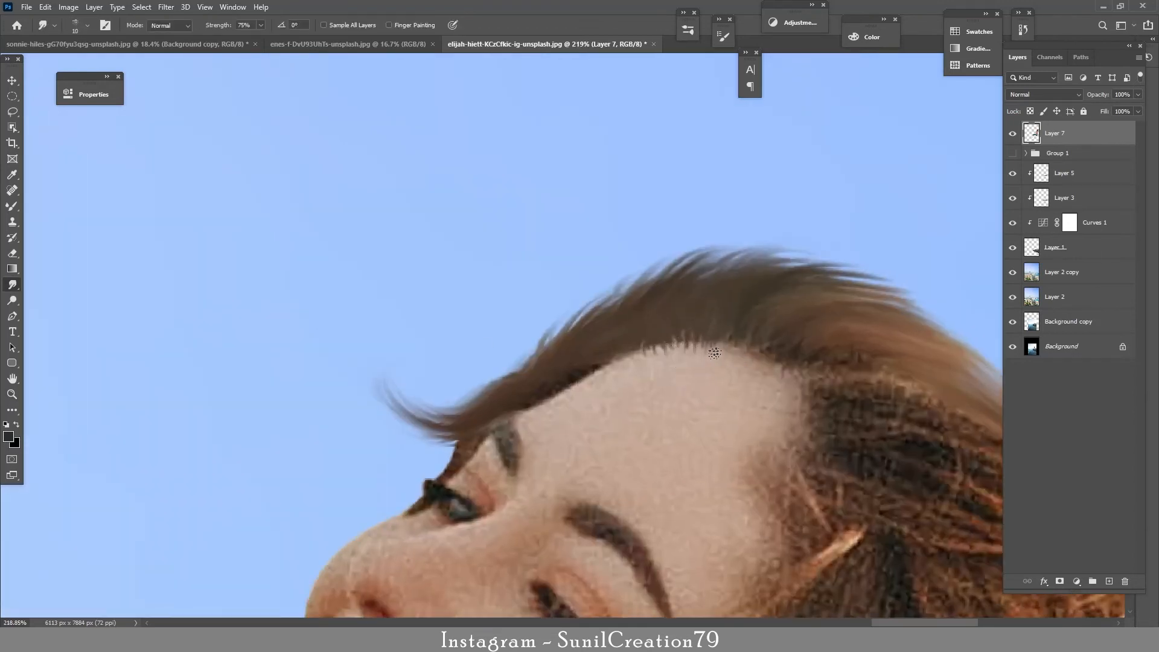
{"action": "left_click_drag", "start_coordinate": [707, 350], "coordinate": [667, 338]}
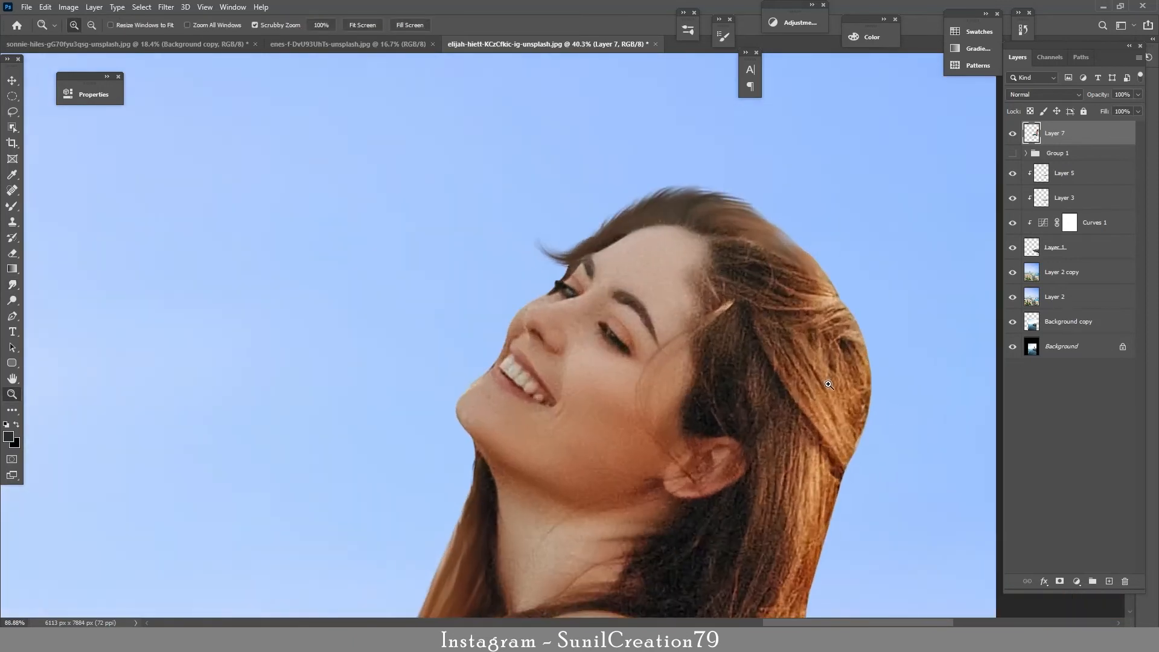
- Smudge flyaway strands outward from the hair at the back of her head
{"action": "mouse_move", "coordinate": [864, 307]}
{"action": "left_mouse_down"}
{"action": "mouse_move", "coordinate": [850, 362]}
{"action": "mouse_move", "coordinate": [893, 449]}
{"action": "mouse_move", "coordinate": [667, 249]}
{"action": "left_mouse_up"}
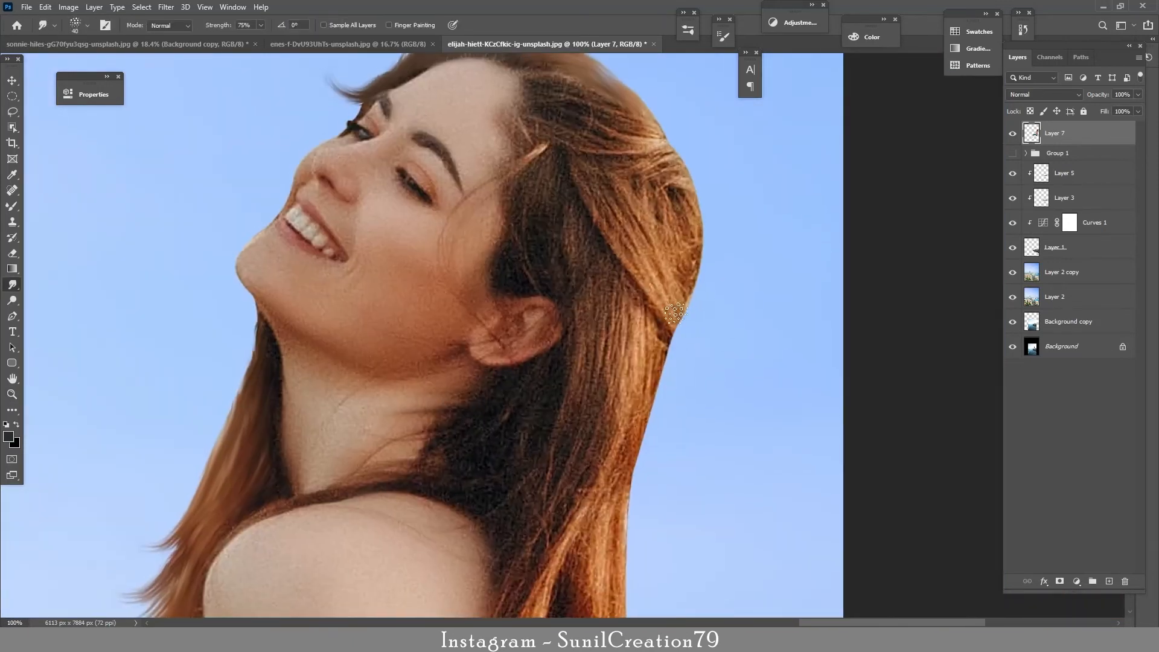
{"action": "mouse_move", "coordinate": [676, 313]}
{"action": "left_mouse_down"}
{"action": "mouse_move", "coordinate": [679, 335]}
{"action": "mouse_move", "coordinate": [715, 313]}
{"action": "left_mouse_up"}
{"action": "left_click_drag", "start_coordinate": [649, 154], "coordinate": [681, 128]}
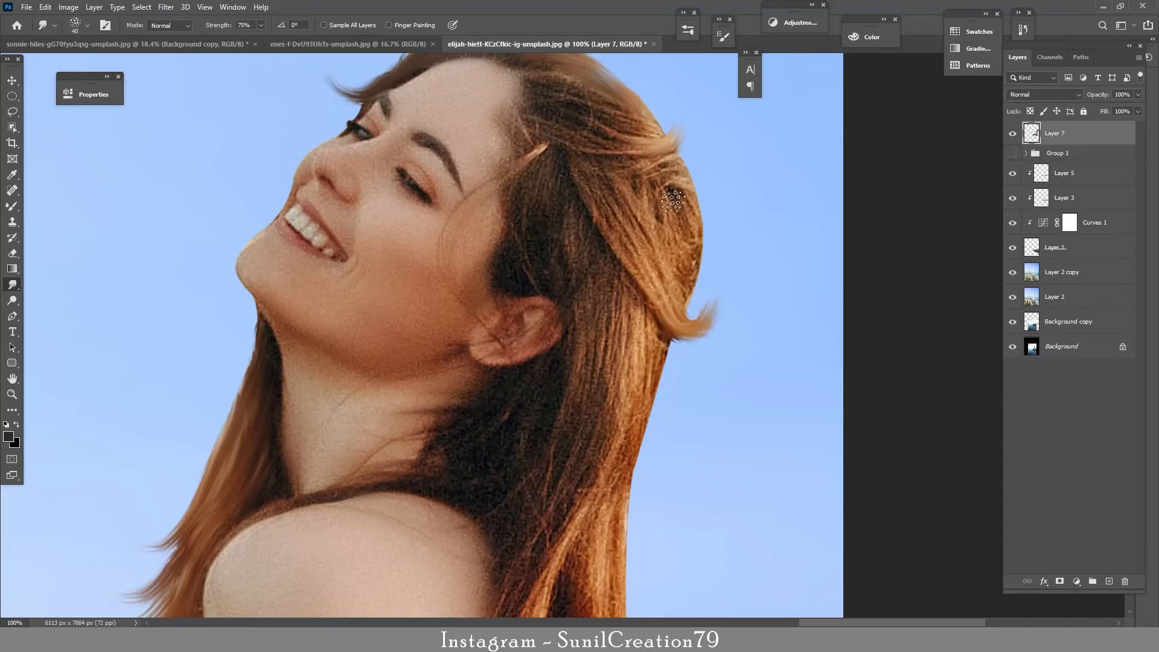
- Try extra flyaway strands on the upper back of her head with a smaller Smudge brush, and undo them
{"action": "mouse_move", "coordinate": [673, 184]}
{"action": "left_mouse_down"}
{"action": "mouse_move", "coordinate": [699, 203]}
{"action": "mouse_move", "coordinate": [707, 196]}
{"action": "mouse_move", "coordinate": [707, 214]}
{"action": "left_mouse_up"}
{"action": "key", "text": "ctrl+z"}
{"action": "key", "text": "bracketleft"}
{"action": "key", "text": "bracketleft"}
{"action": "key", "text": "z"}
{"action": "scroll", "coordinate": [712, 305], "scroll_direction": "down", "scroll_amount": 5}
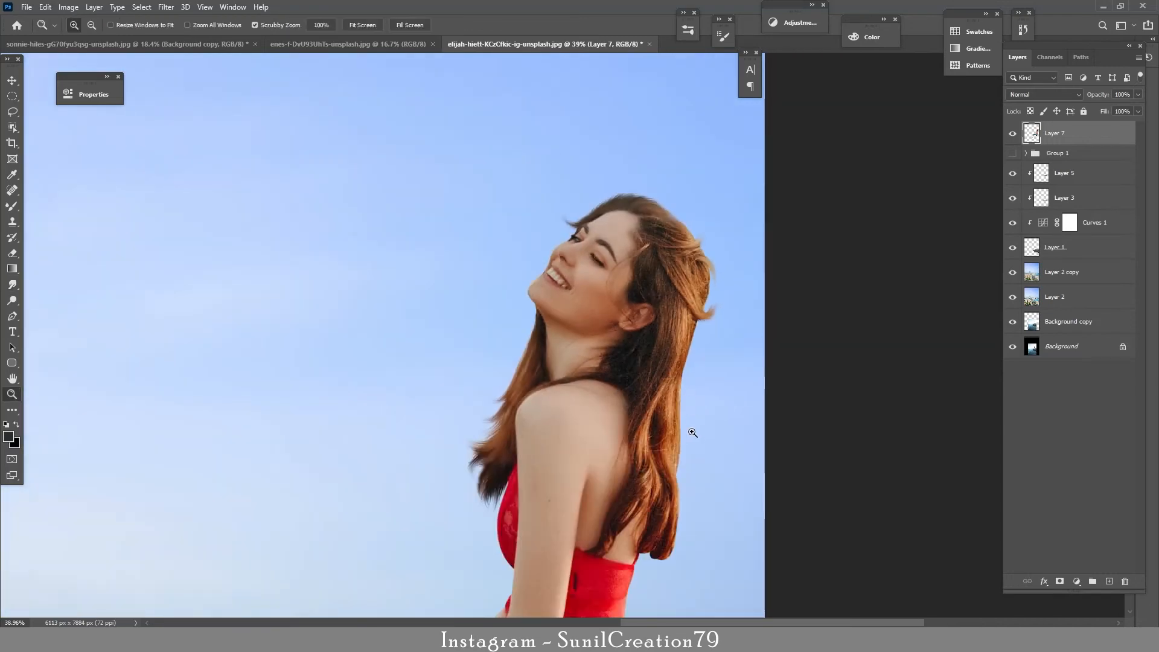
{"action": "left_click_drag", "start_coordinate": [716, 268], "coordinate": [766, 280]}
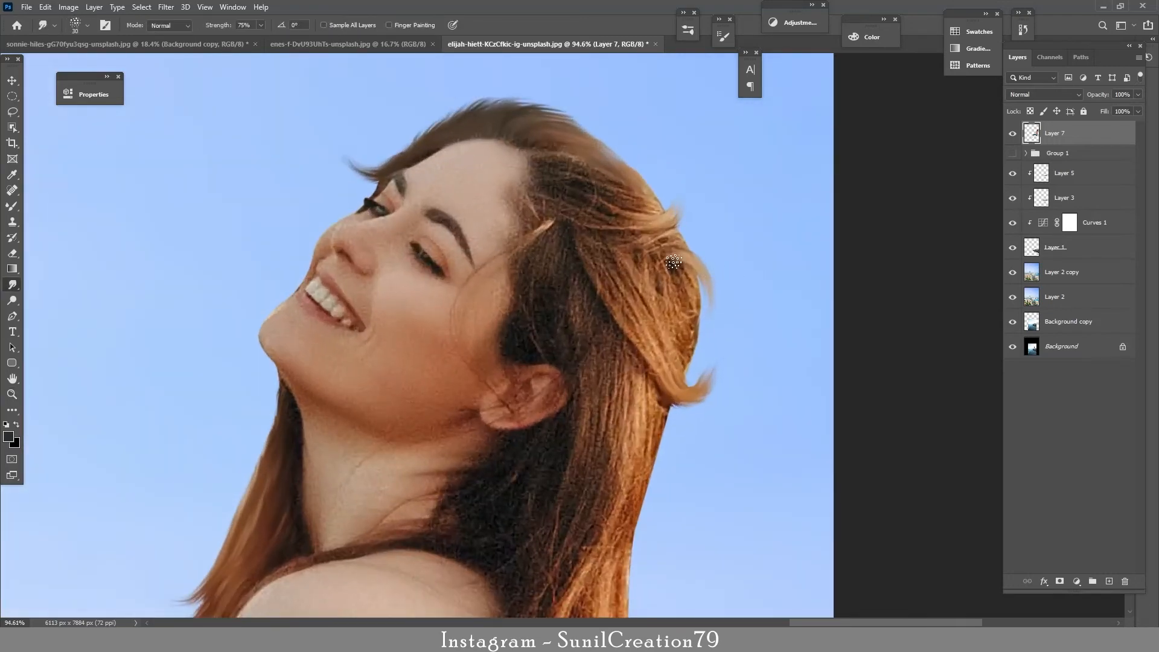
{"action": "key", "text": "ctrl+z"}
{"action": "key", "text": "ctrl+z"}
{"action": "key", "text": "z"}
{"action": "left_click_drag", "start_coordinate": [725, 331], "coordinate": [671, 325]}
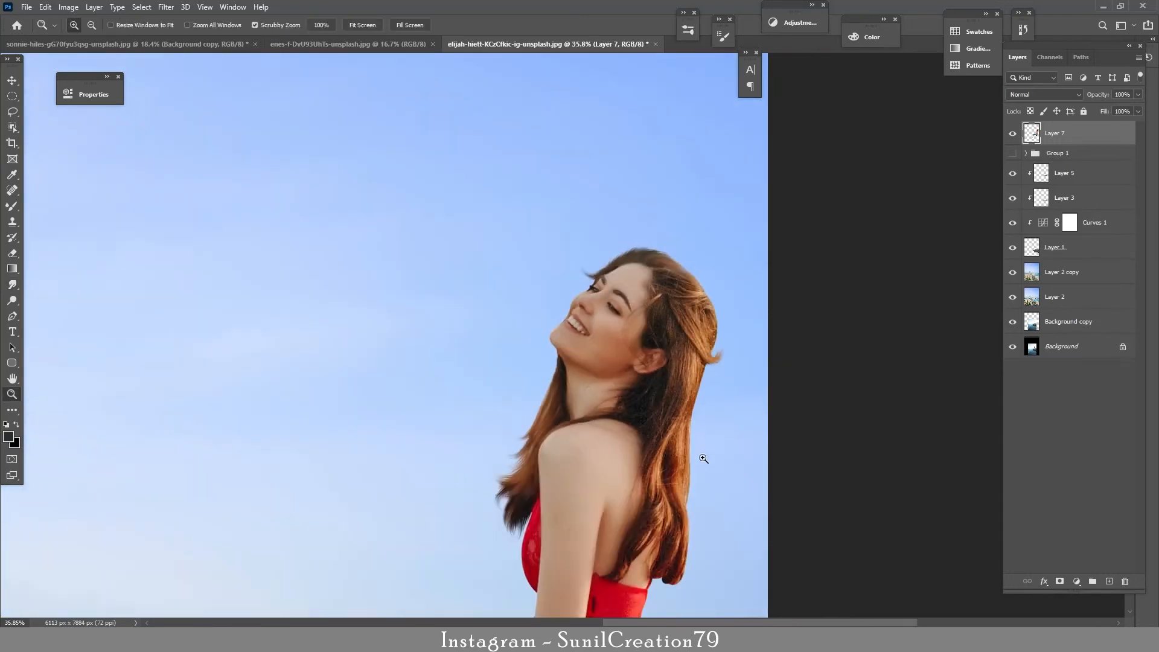
- Add a Curves adjustment above Layer 2 copy and darken the city background by pulling the midtones from input 146 down to output 104
{"action": "left_click_drag", "start_coordinate": [707, 459], "coordinate": [699, 328]}
{"action": "mouse_move", "coordinate": [677, 271]}
{"action": "left_mouse_down"}
{"action": "mouse_move", "coordinate": [651, 498]}
{"action": "mouse_move", "coordinate": [661, 468]}
{"action": "mouse_move", "coordinate": [635, 553]}
{"action": "mouse_move", "coordinate": [643, 571]}
{"action": "mouse_move", "coordinate": [638, 542]}
{"action": "mouse_move", "coordinate": [622, 544]}
{"action": "mouse_move", "coordinate": [626, 577]}
{"action": "mouse_move", "coordinate": [630, 505]}
{"action": "mouse_move", "coordinate": [610, 536]}
{"action": "mouse_move", "coordinate": [646, 479]}
{"action": "mouse_move", "coordinate": [637, 566]}
{"action": "mouse_move", "coordinate": [645, 543]}
{"action": "mouse_move", "coordinate": [613, 537]}
{"action": "mouse_move", "coordinate": [637, 594]}
{"action": "left_mouse_up"}
{"action": "key", "text": "z"}
{"action": "left_click_drag", "start_coordinate": [685, 275], "coordinate": [650, 383]}
{"action": "mouse_move", "coordinate": [681, 461]}
{"action": "left_mouse_down"}
{"action": "mouse_move", "coordinate": [666, 476]}
{"action": "mouse_move", "coordinate": [690, 497]}
{"action": "mouse_move", "coordinate": [674, 519]}
{"action": "mouse_move", "coordinate": [684, 518]}
{"action": "left_mouse_up"}
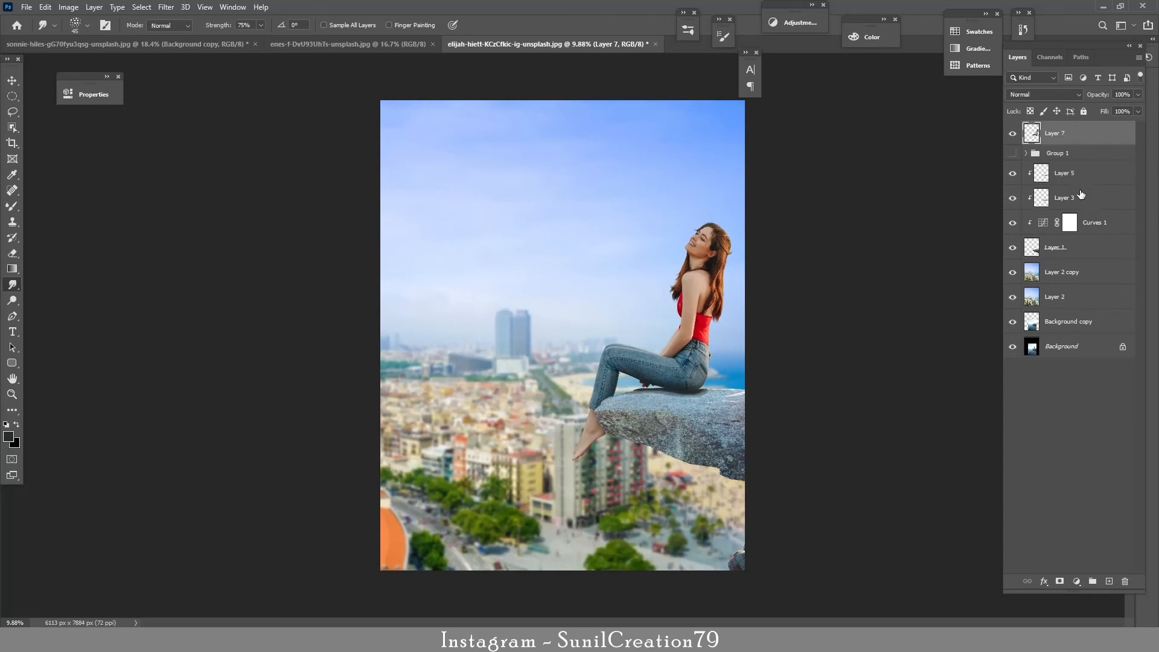
{"action": "left_click", "coordinate": [1056, 268]}
{"action": "left_click", "coordinate": [1077, 580]}
{"action": "left_click", "coordinate": [1084, 426]}
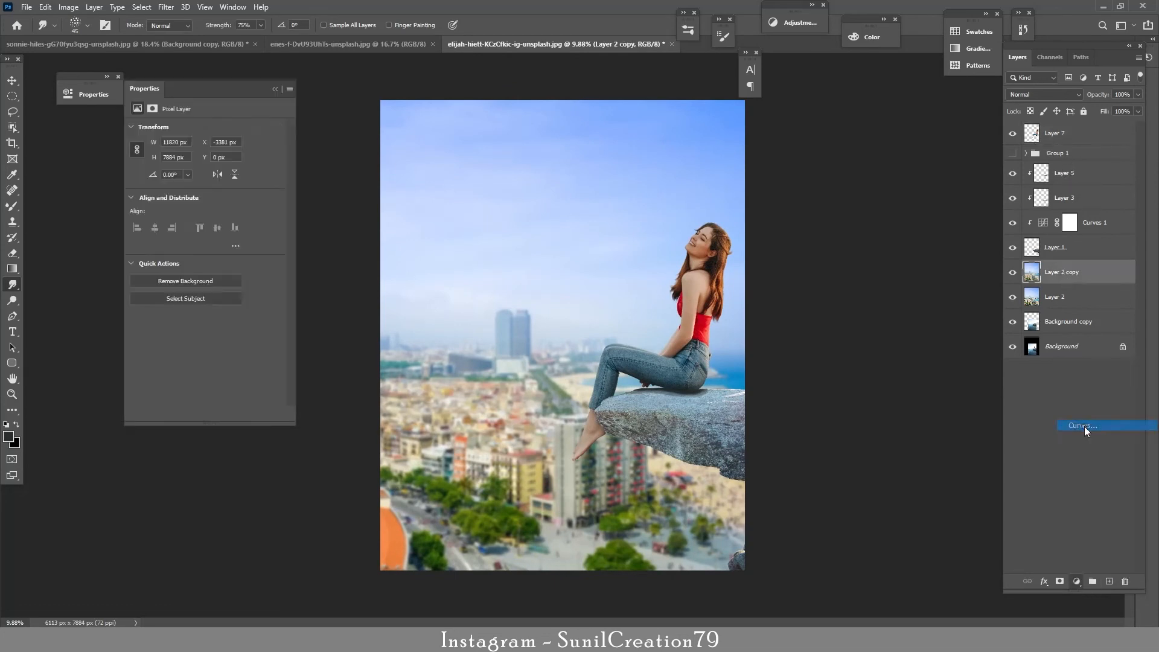
{"action": "left_click_drag", "start_coordinate": [224, 210], "coordinate": [227, 227]}
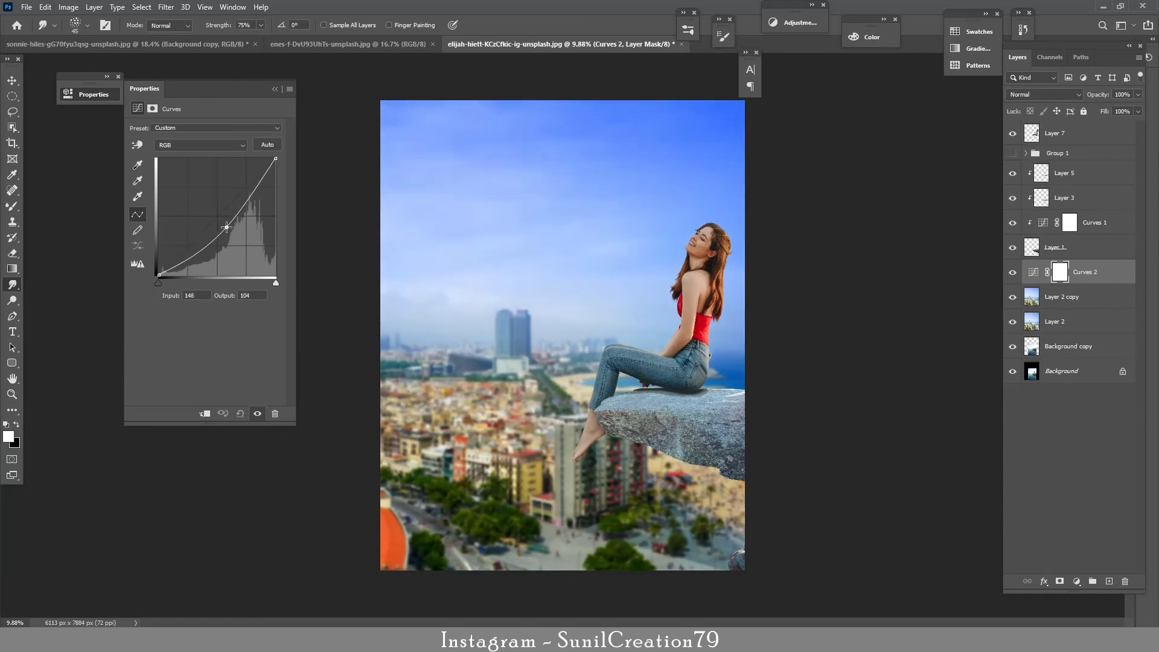
{"action": "left_click", "coordinate": [275, 89]}
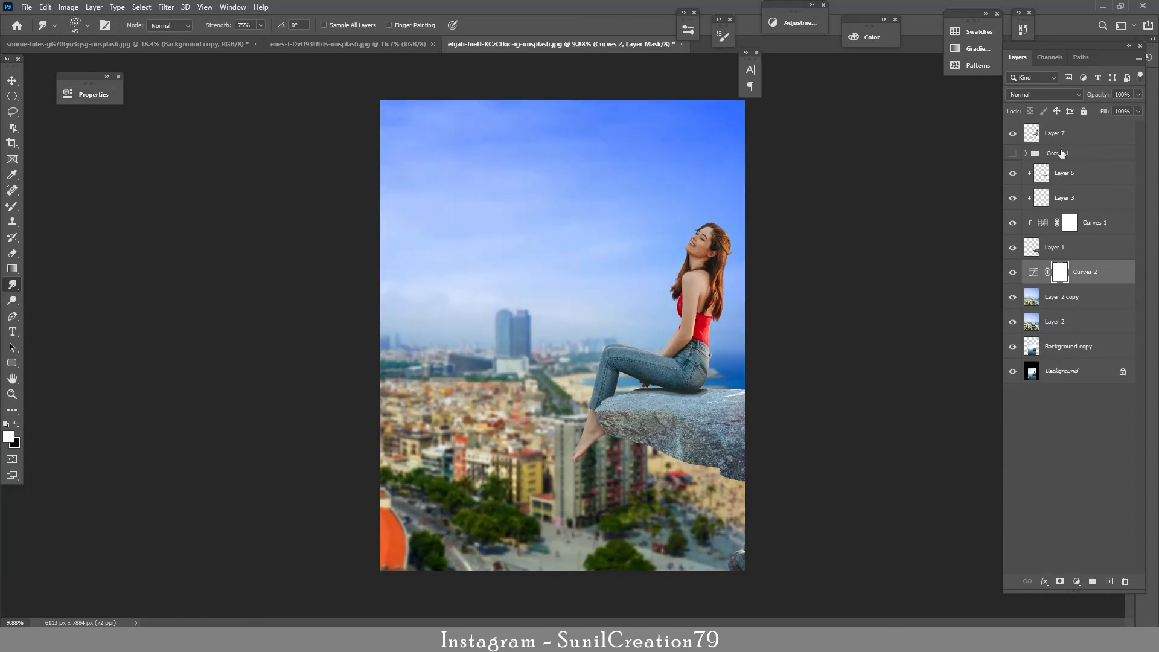
{"action": "left_click", "coordinate": [1063, 134]}
{"action": "left_click", "coordinate": [1109, 581]}
{"action": "key", "text": "ctrl+alt+g"}
{"action": "key", "text": "b"}
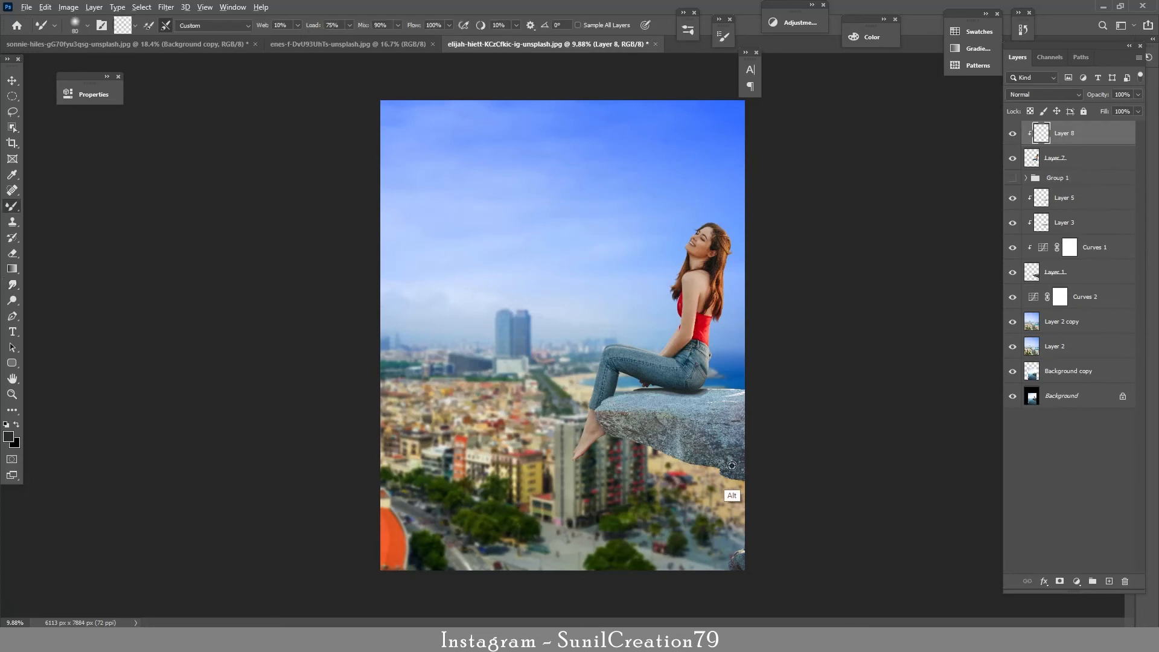
{"action": "key", "text": "shift+b"}
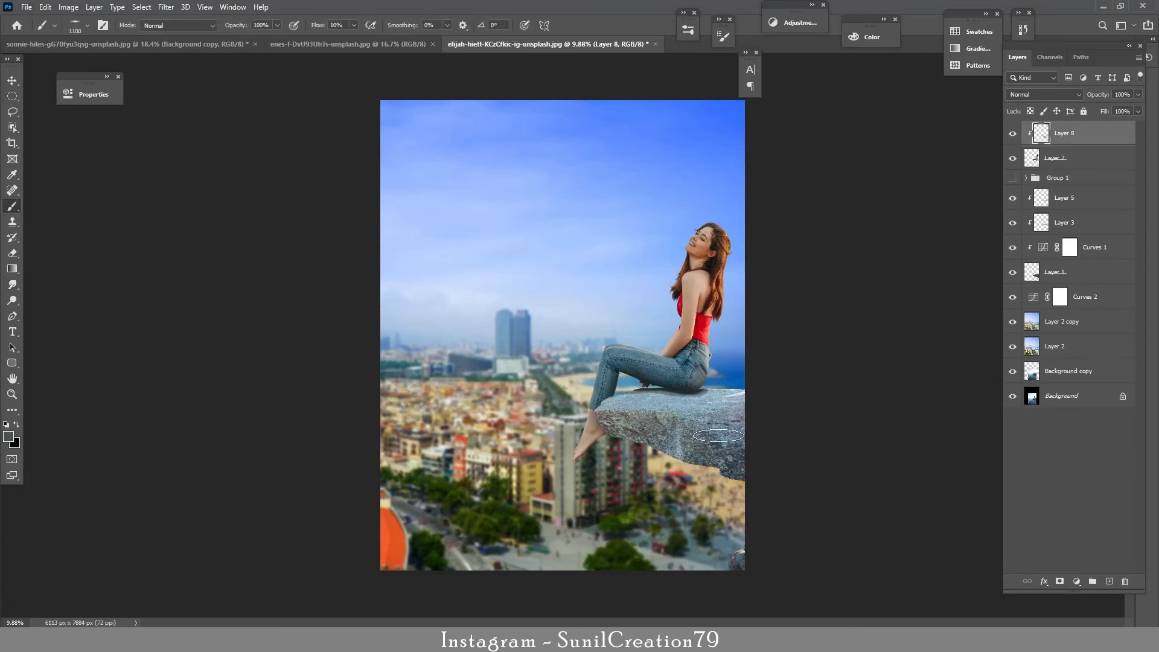
{"action": "left_click", "coordinate": [1010, 138]}
{"action": "left_click_drag", "start_coordinate": [1064, 147], "coordinate": [1064, 188]}
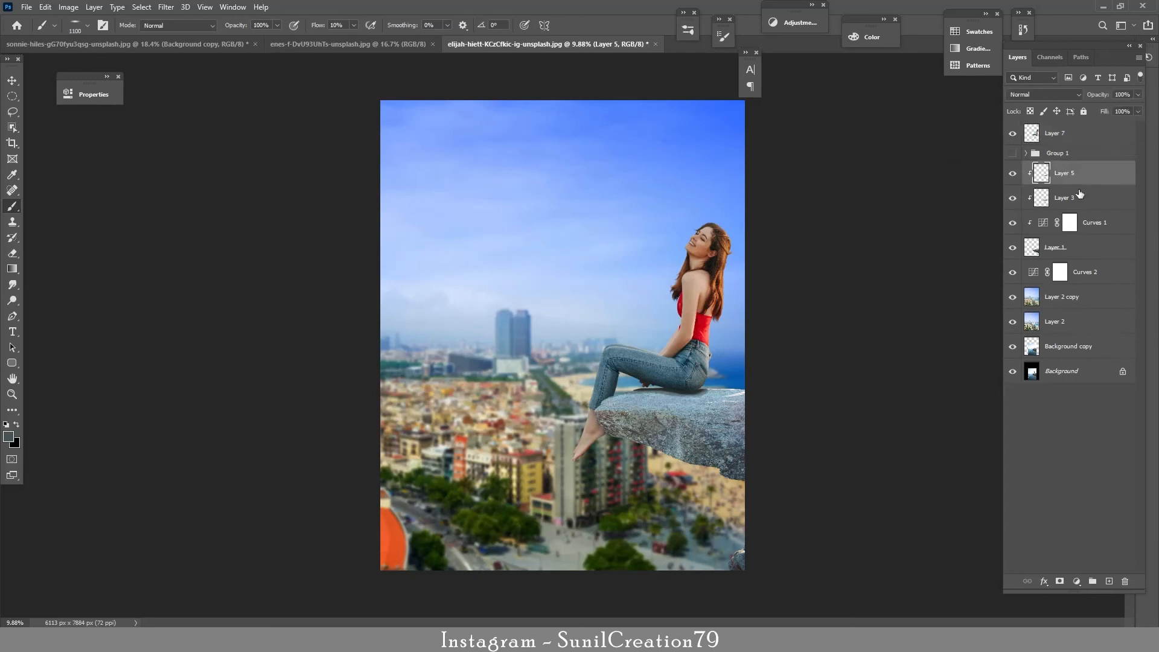
- Shade the rock face with a large soft brush on a new clipped layer above Layer 5, set to Multiply with slightly lower opacity
{"action": "left_click", "coordinate": [1012, 173]}
{"action": "mouse_move", "coordinate": [621, 420]}
{"action": "left_mouse_down"}
{"action": "mouse_move", "coordinate": [711, 438]}
{"action": "mouse_move", "coordinate": [724, 460]}
{"action": "mouse_move", "coordinate": [649, 447]}
{"action": "left_mouse_up"}
{"action": "left_click", "coordinate": [1044, 94]}
{"action": "left_click", "coordinate": [1033, 143]}
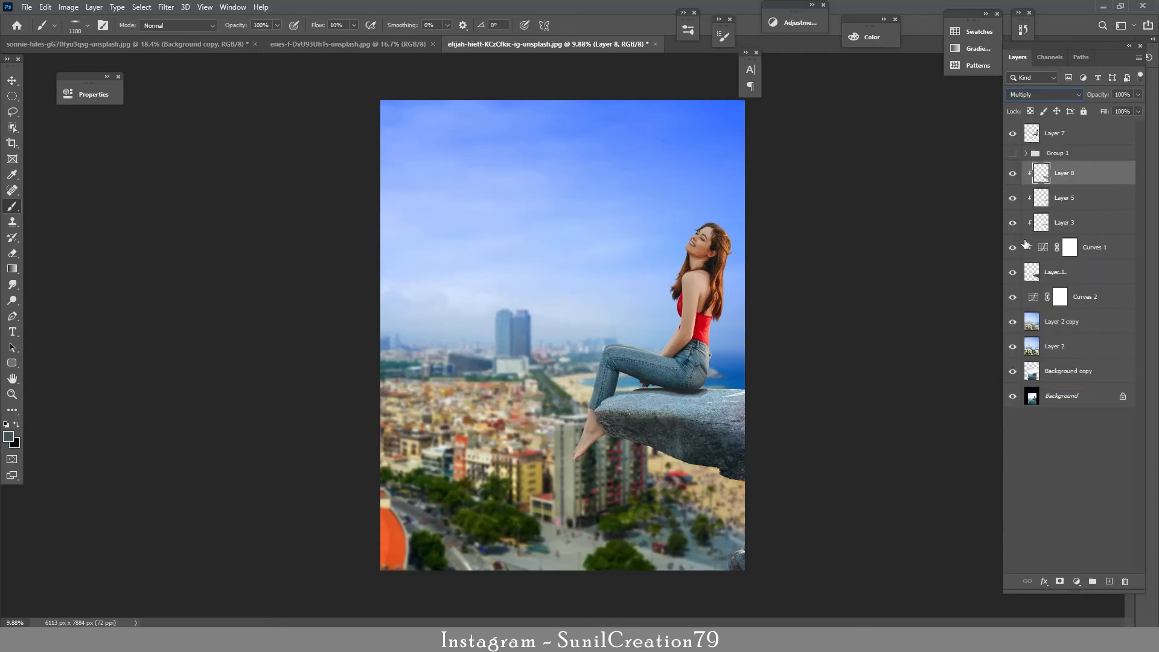
{"action": "left_click_drag", "start_coordinate": [1110, 97], "coordinate": [1102, 98]}
- Set the Layer 5 shading to Multiply blend mode with 75% opacity
{"action": "left_click", "coordinate": [1075, 206]}
{"action": "left_click", "coordinate": [1044, 94]}
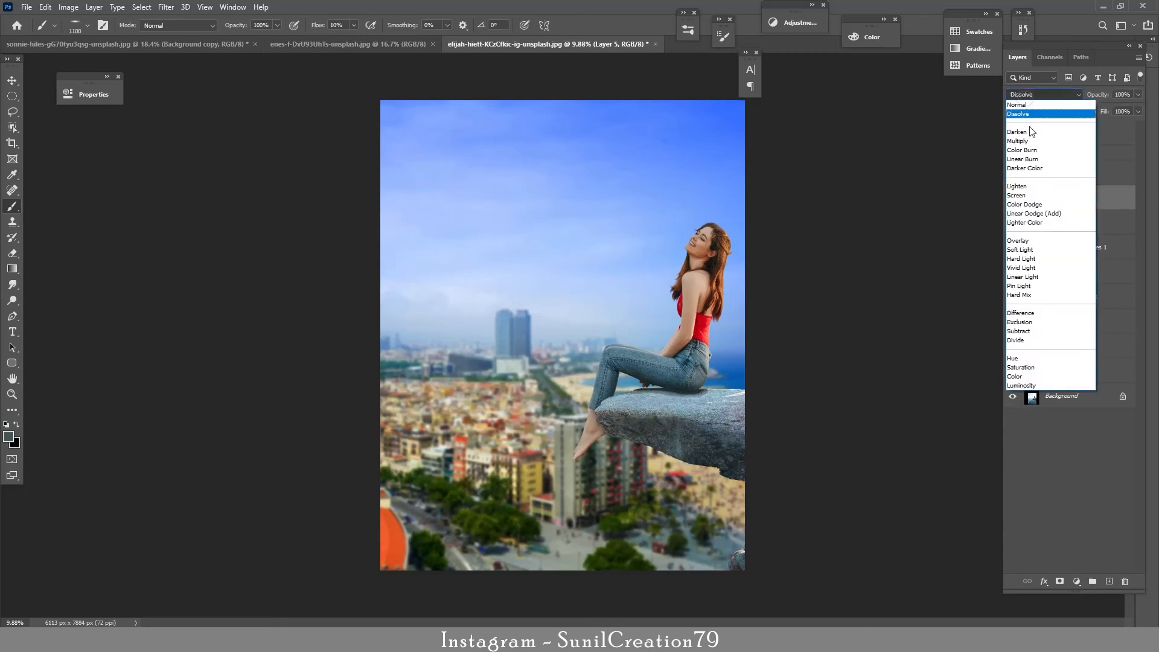
{"action": "left_click", "coordinate": [1033, 144]}
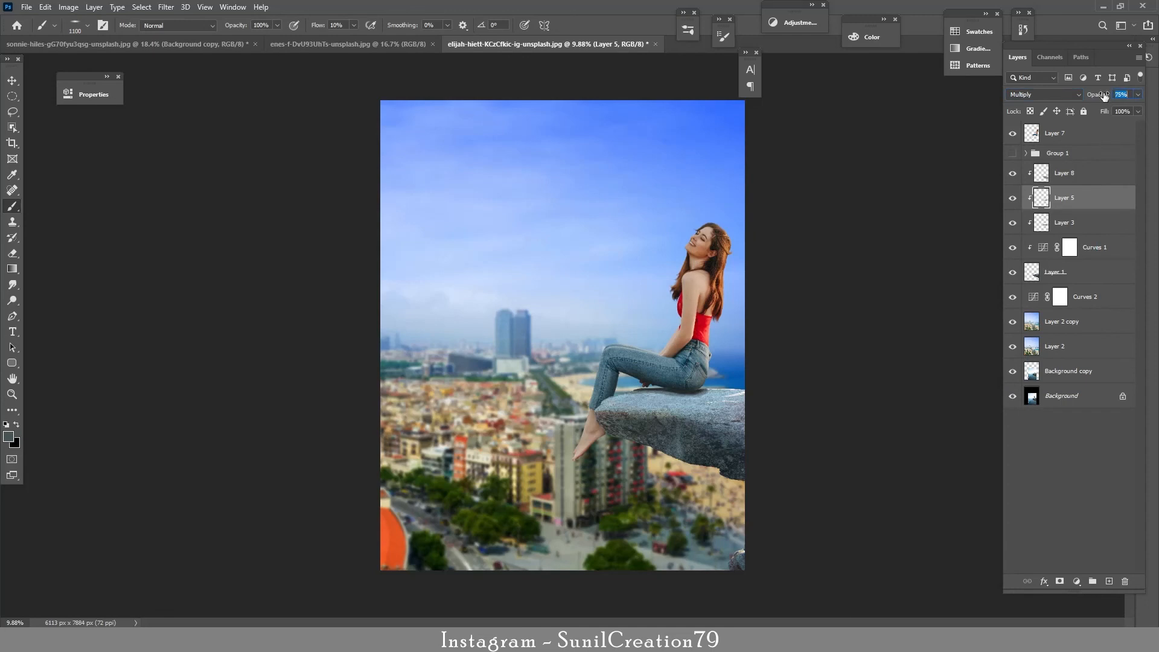
- Set the Layer 3 shadow beneath the woman to Multiply blend mode with 41% opacity
{"action": "key", "text": "z"}
{"action": "left_click_drag", "start_coordinate": [693, 381], "coordinate": [774, 390]}
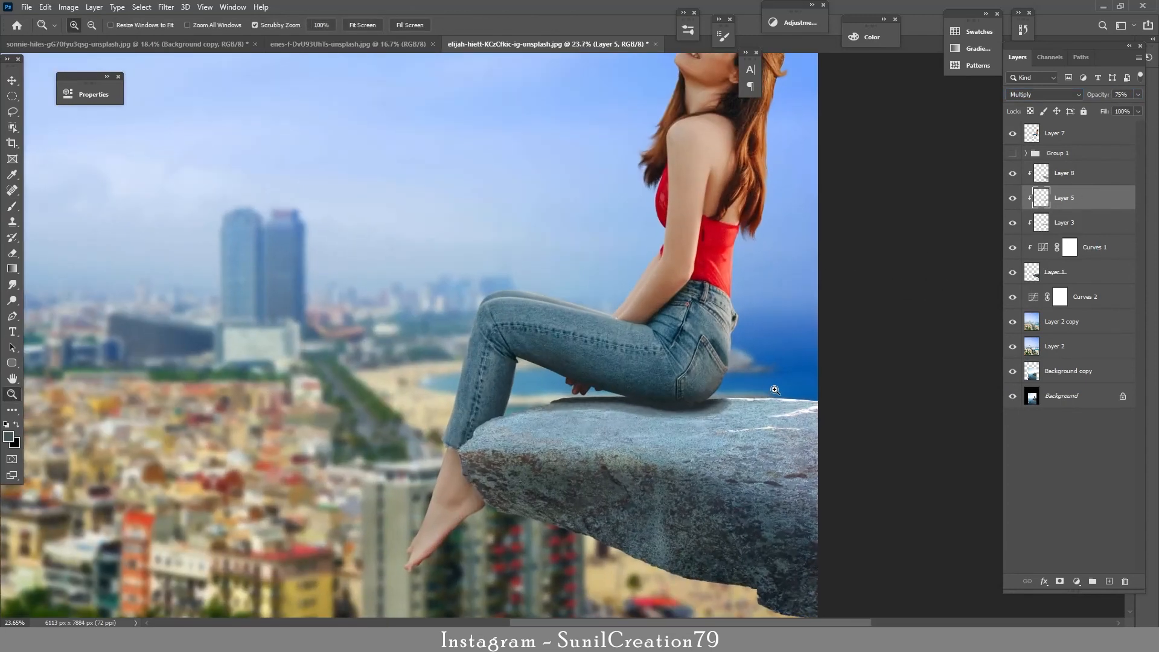
{"action": "left_click", "coordinate": [1064, 224]}
{"action": "left_click", "coordinate": [1045, 94]}
{"action": "left_click", "coordinate": [1034, 144]}
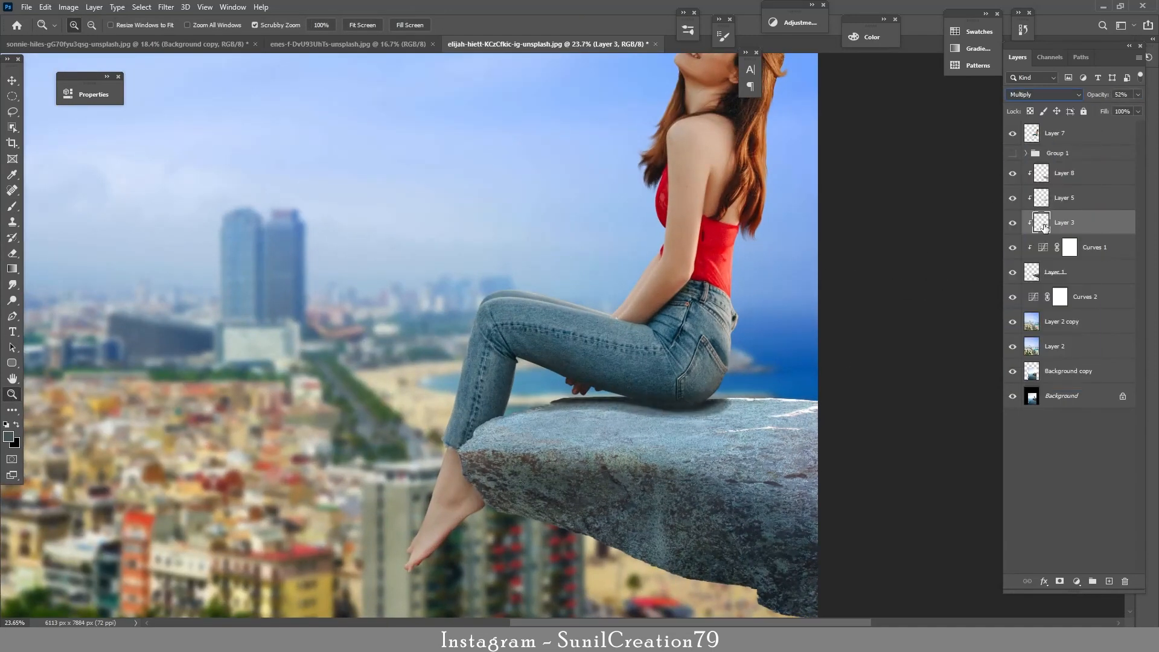
{"action": "left_click_drag", "start_coordinate": [1105, 98], "coordinate": [1108, 98]}
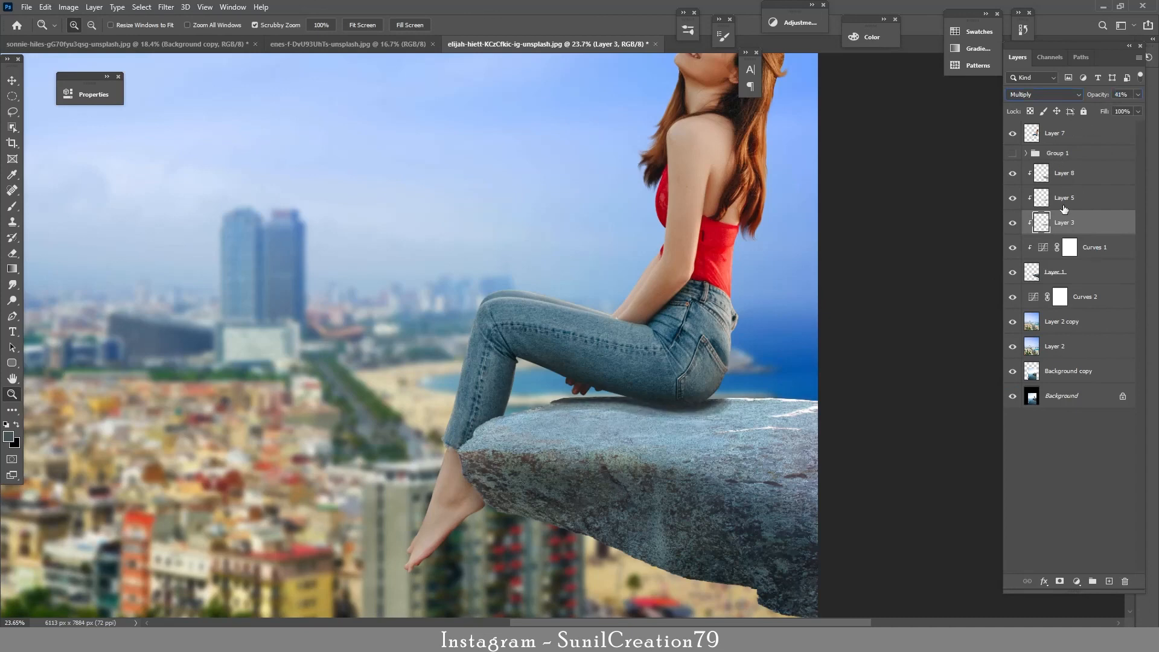
- Stamp all visible layers onto a new layer above Layer 7
{"action": "left_click_drag", "start_coordinate": [805, 284], "coordinate": [785, 362]}
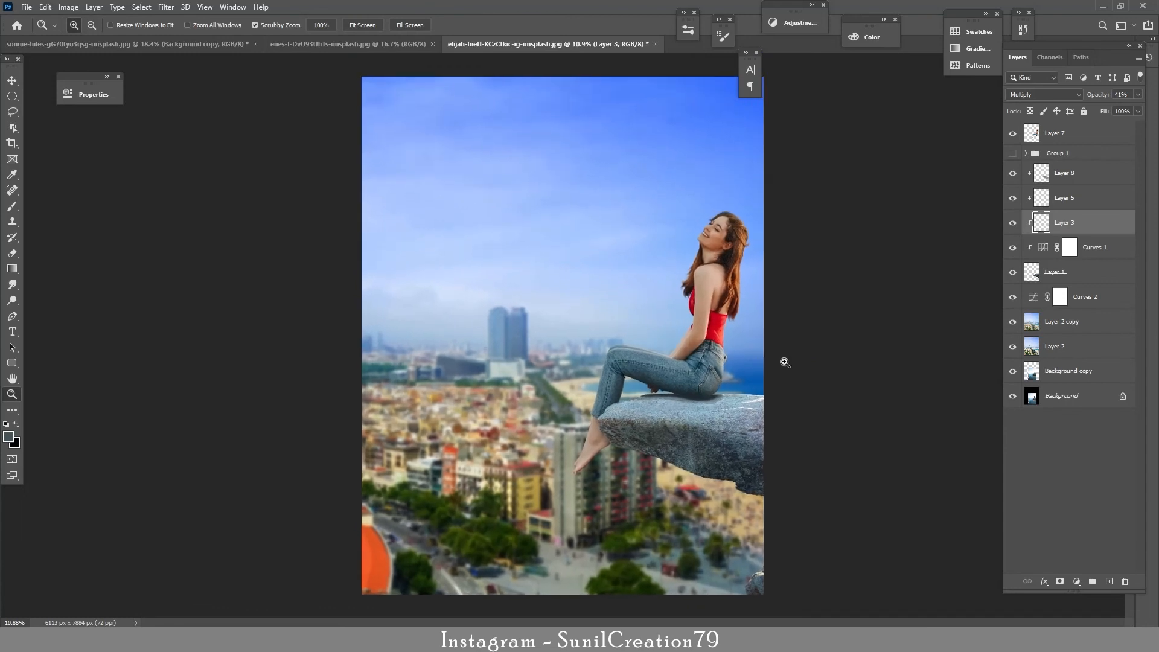
{"action": "left_click", "coordinate": [1058, 135]}
{"action": "key", "text": "ctrl+alt+shift+e"}
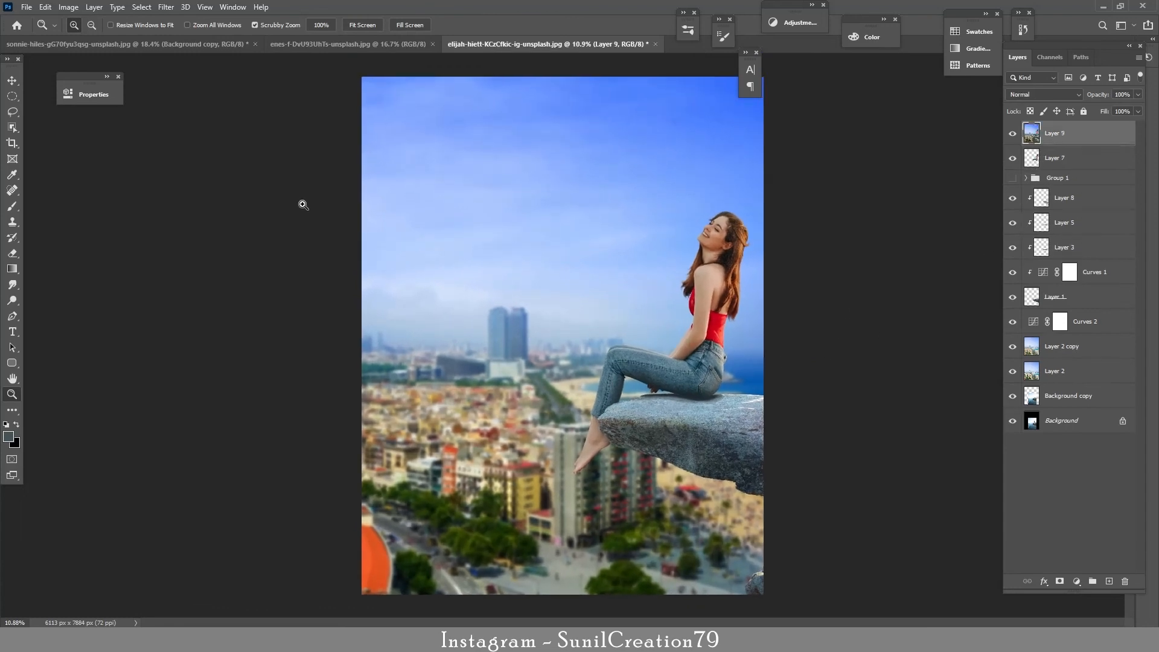
- Apply the Camera Raw filter to the stamped layer with vignetting at -5 and a little grain, and compare before and after
{"action": "key", "text": "ctrl+shift+a"}
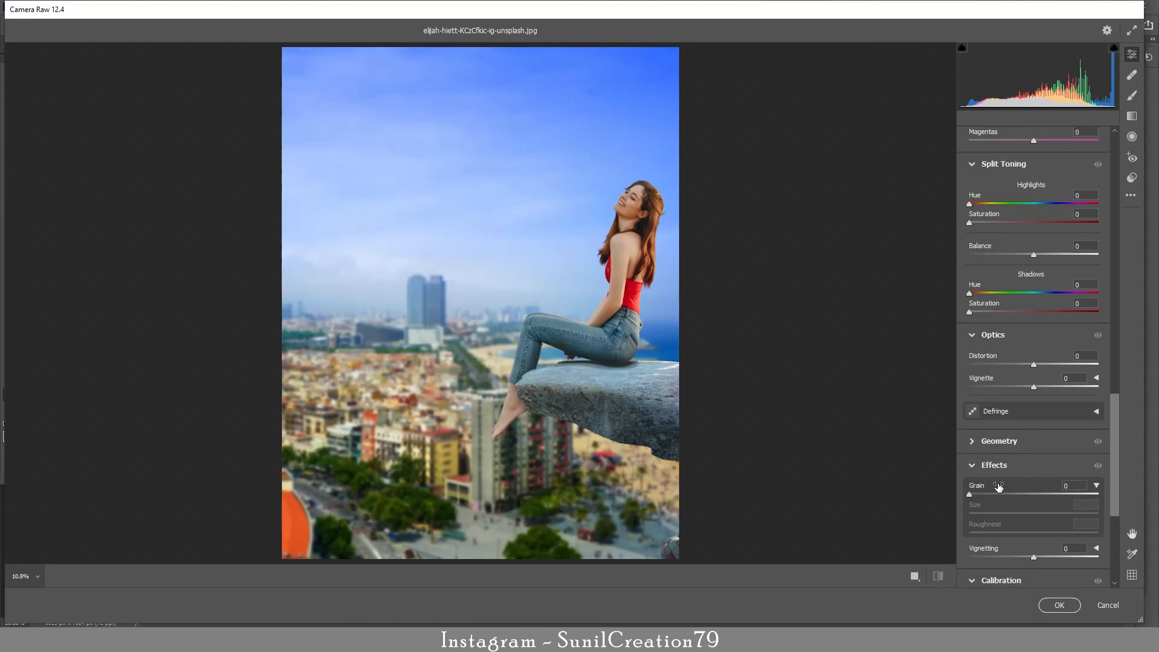
{"action": "left_click_drag", "start_coordinate": [1030, 559], "coordinate": [1027, 559]}
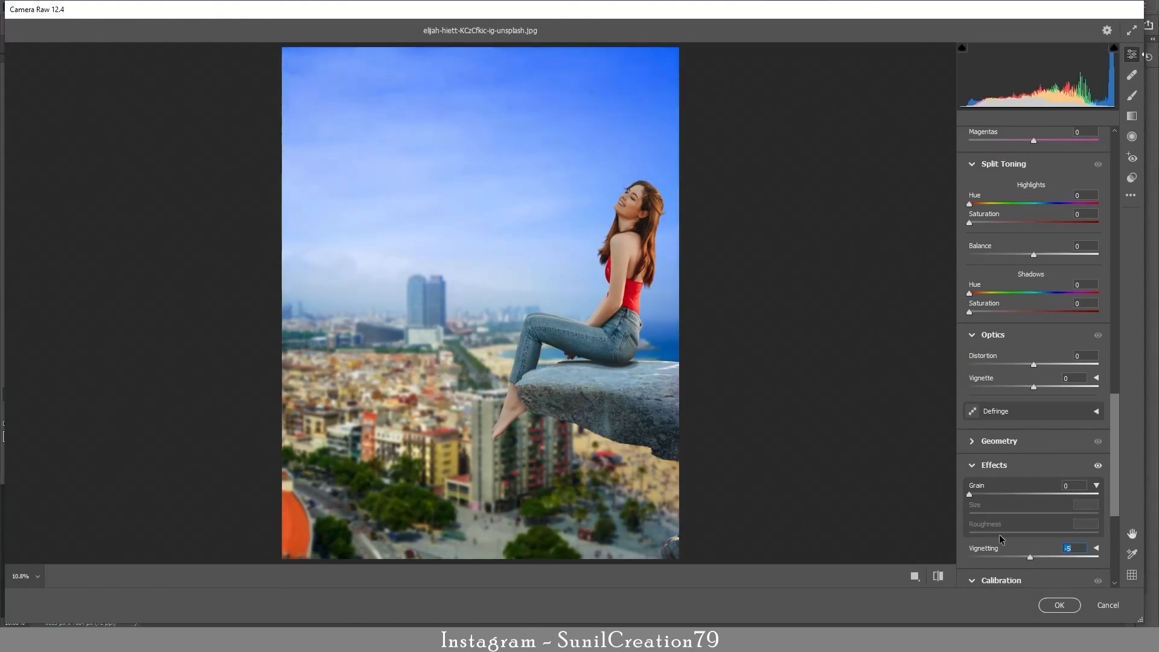
{"action": "left_click", "coordinate": [631, 220]}
{"action": "left_click_drag", "start_coordinate": [969, 494], "coordinate": [984, 496]}
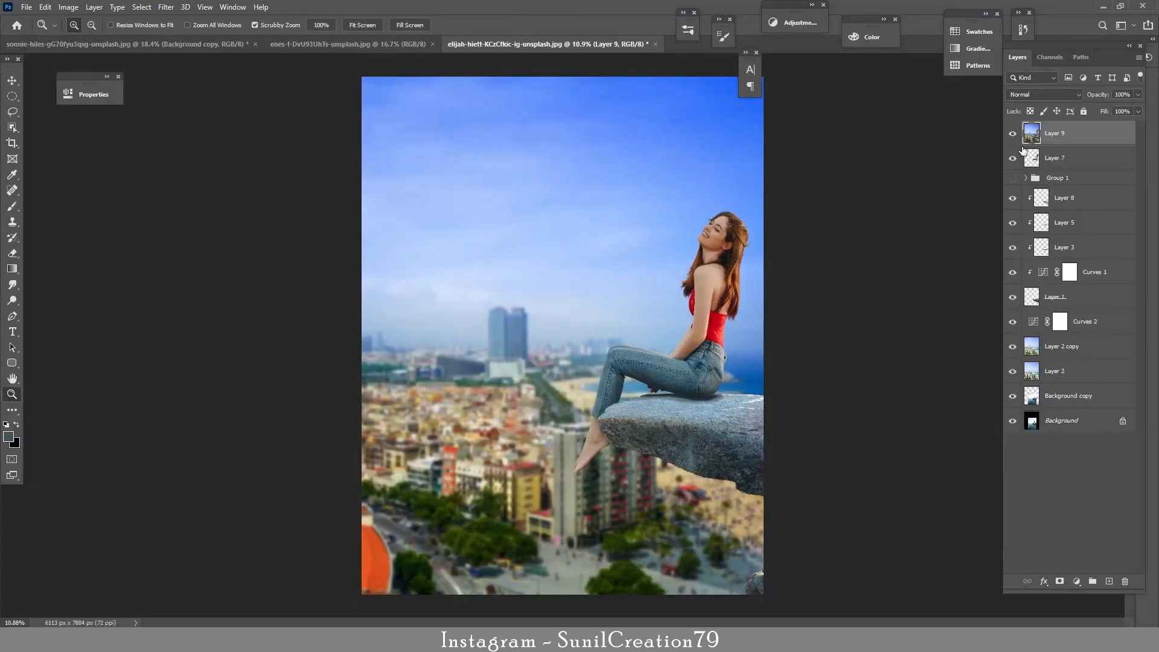
{"action": "left_click", "coordinate": [1013, 137]}
{"action": "left_click", "coordinate": [1013, 138]}
- Add a Curves adjustment on top, boost contrast by moving the white and black points inward, and compare before and after
{"action": "left_click", "coordinate": [1076, 581]}
{"action": "left_click", "coordinate": [1082, 439]}
{"action": "left_click_drag", "start_coordinate": [276, 282], "coordinate": [259, 283]}
{"action": "left_click_drag", "start_coordinate": [158, 283], "coordinate": [165, 285]}
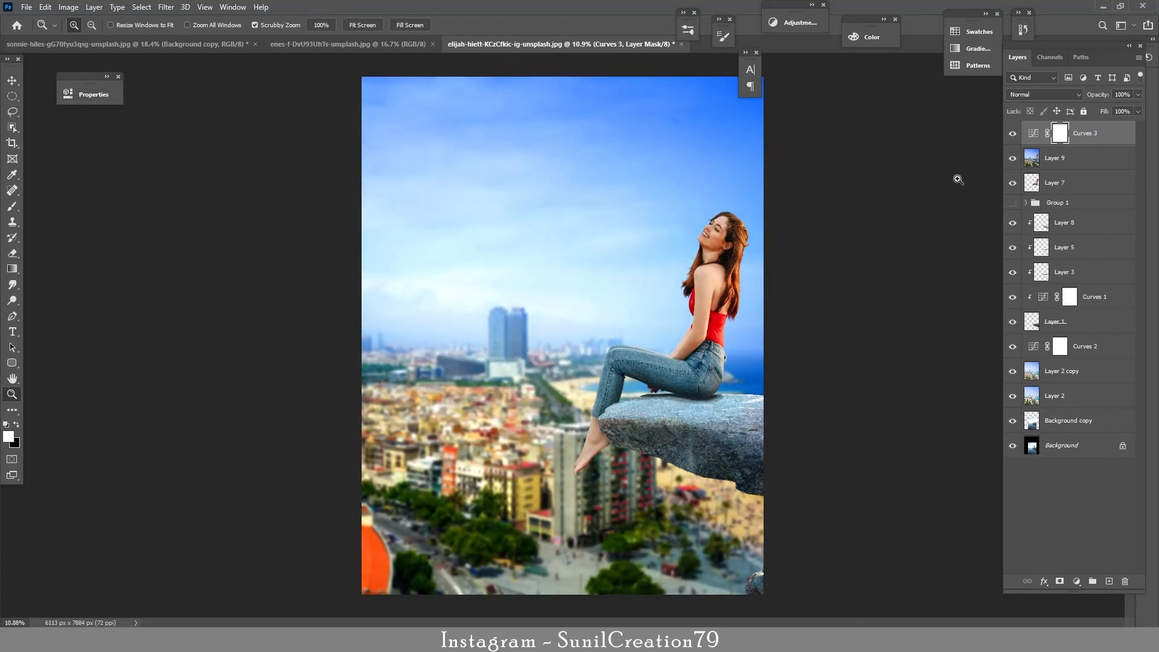
{"action": "left_click", "coordinate": [1013, 138]}
{"action": "left_click", "coordinate": [1013, 144]}
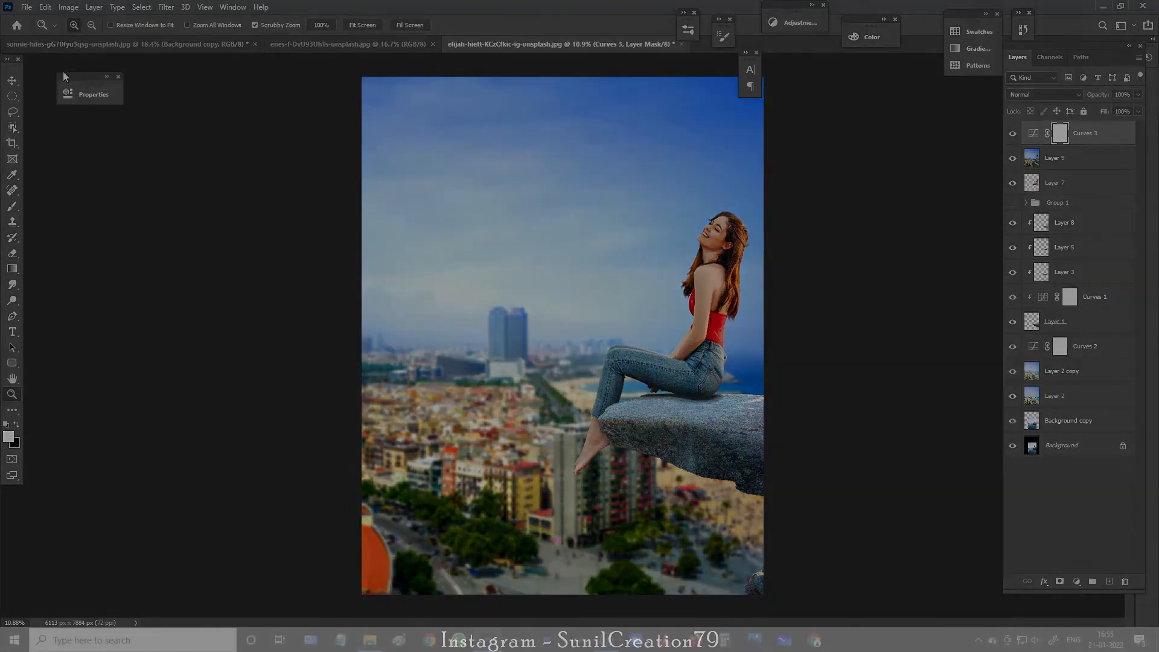